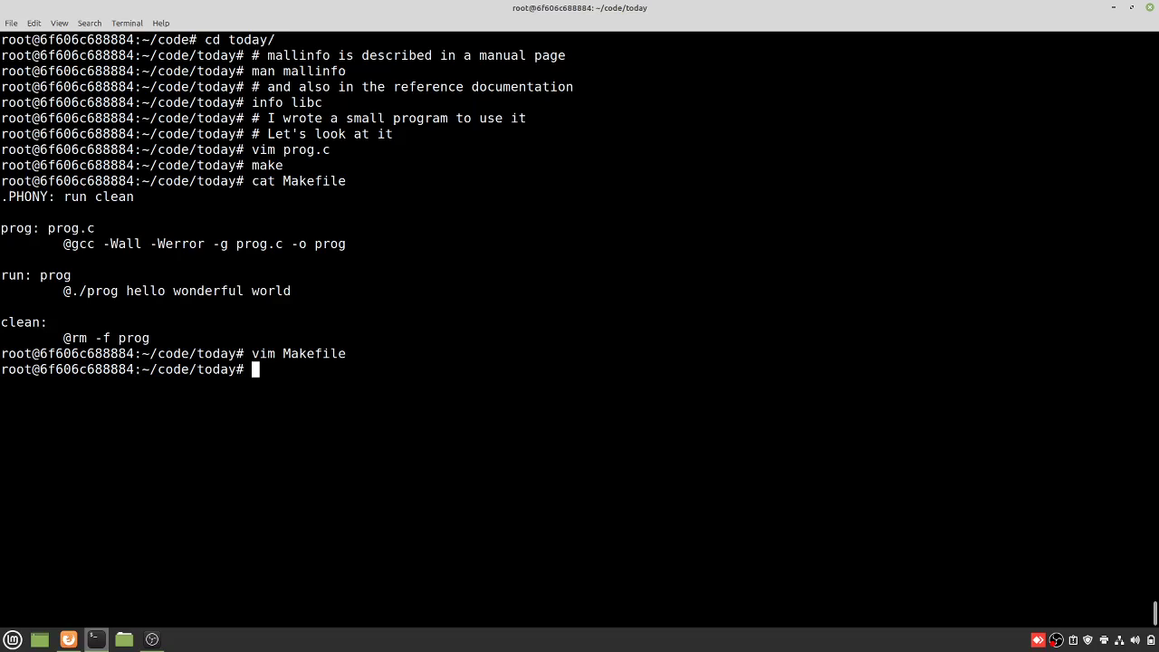
# Step: Run ./prog with its output redirected to the file results, and print that file's contents
pyautogui.write('./prog >results')
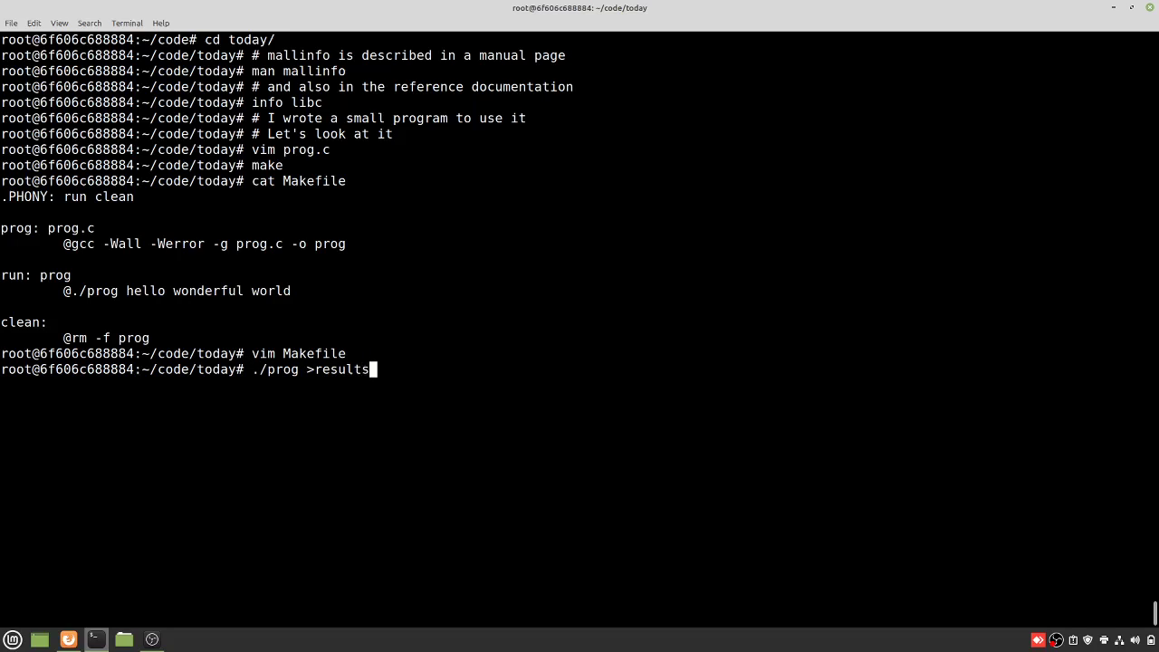
pyautogui.press('Return')
pyautogui.write('cat re')
pyautogui.press('Tab')
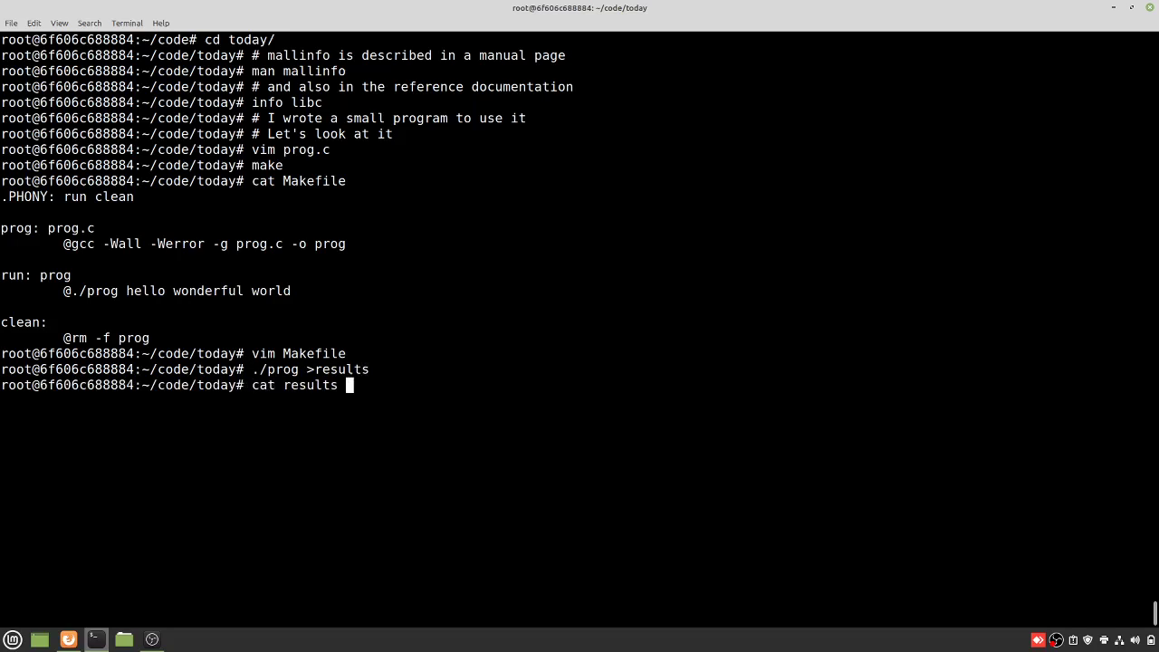
pyautogui.press('Return')
# Step: Enter the shell comment "# Here we got some results, let's look at them with gnumeric"
pyautogui.write('# ')
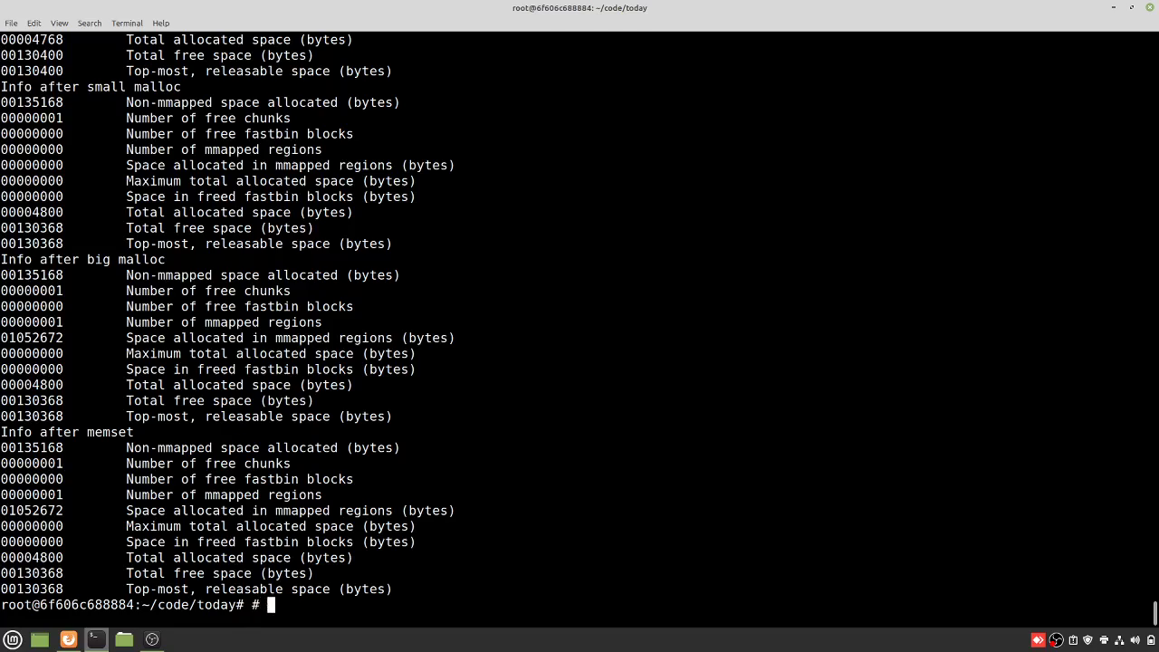
pyautogui.write('Here we got s')
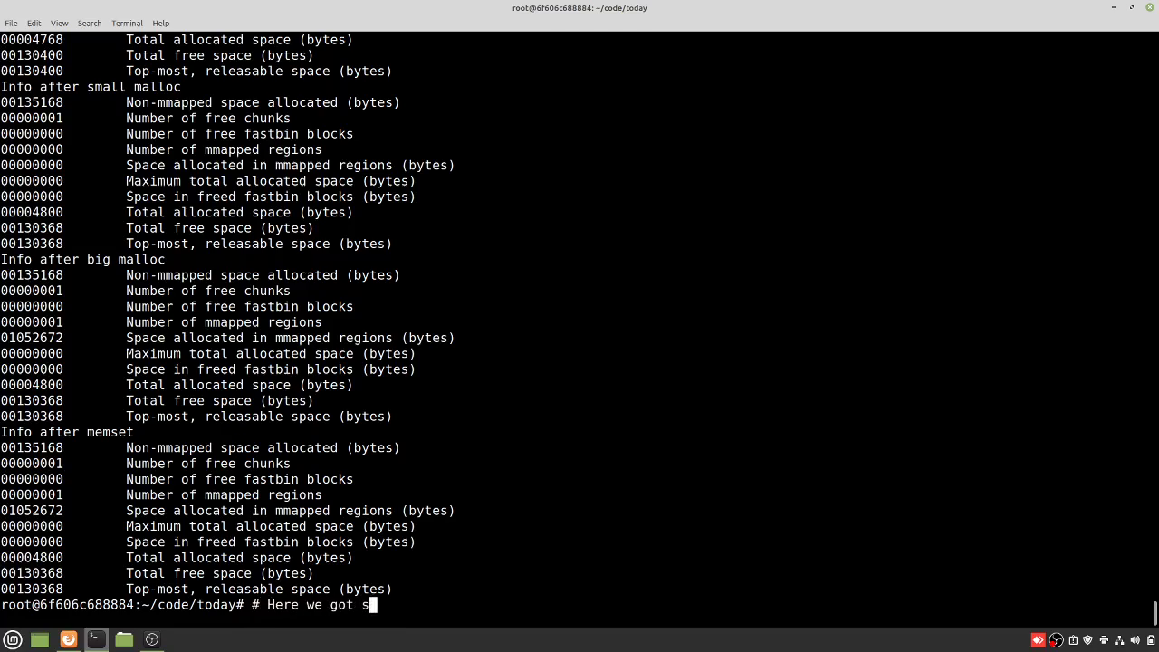
pyautogui.write("ome results, let'")
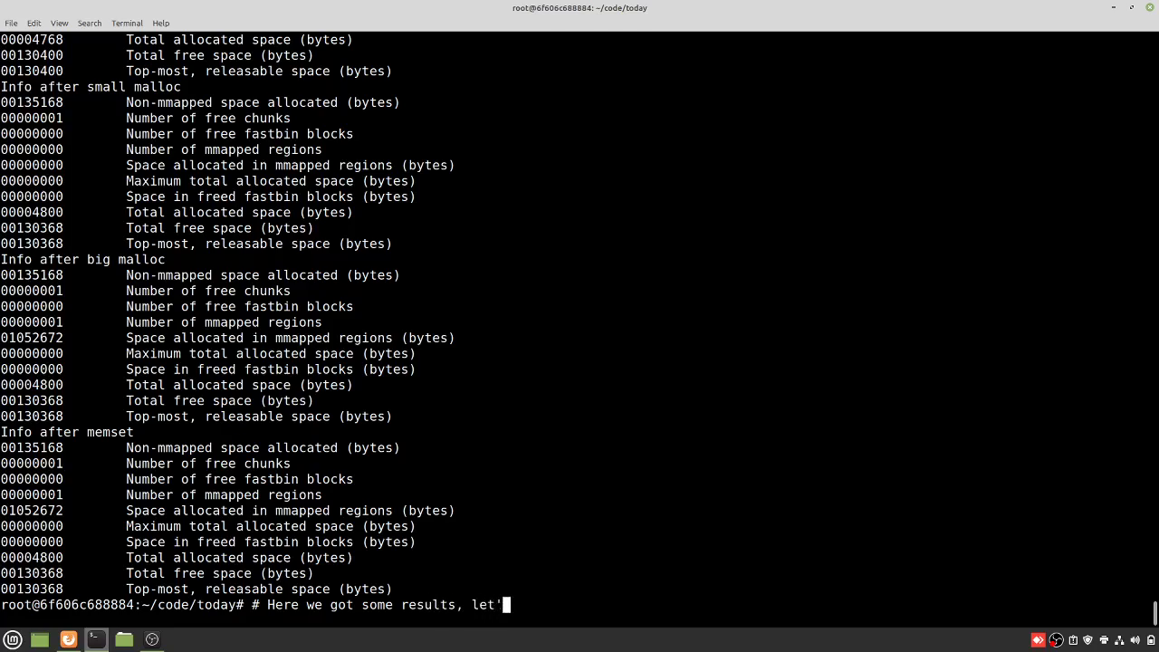
pyautogui.write('s look at the')
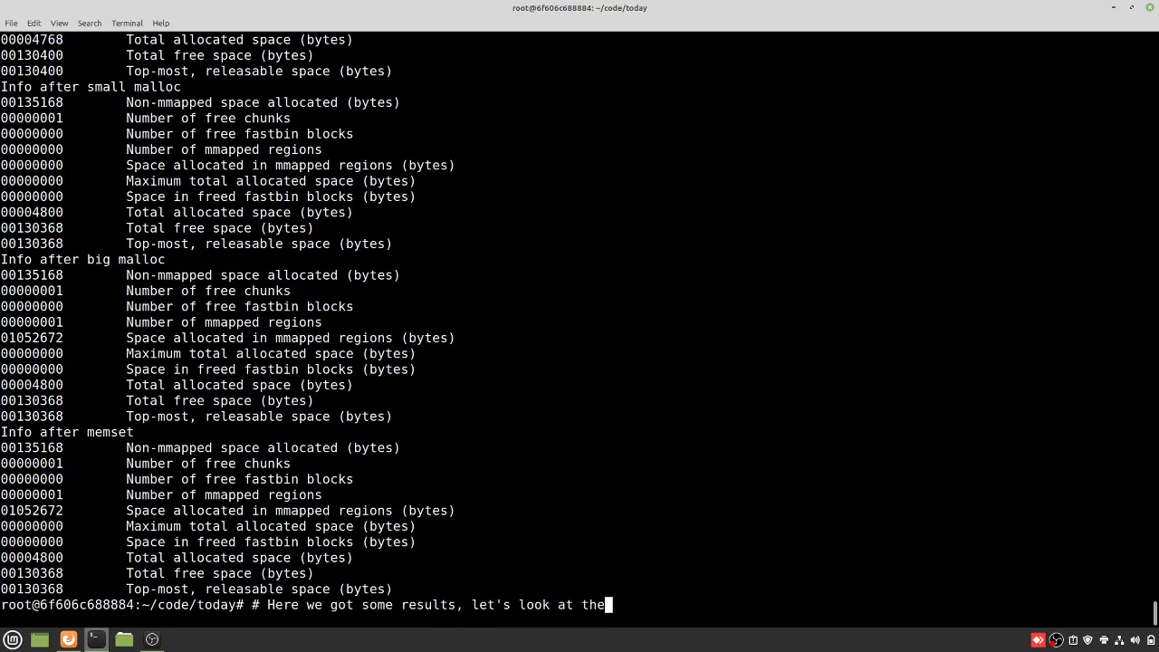
pyautogui.write('m with gnumeric')
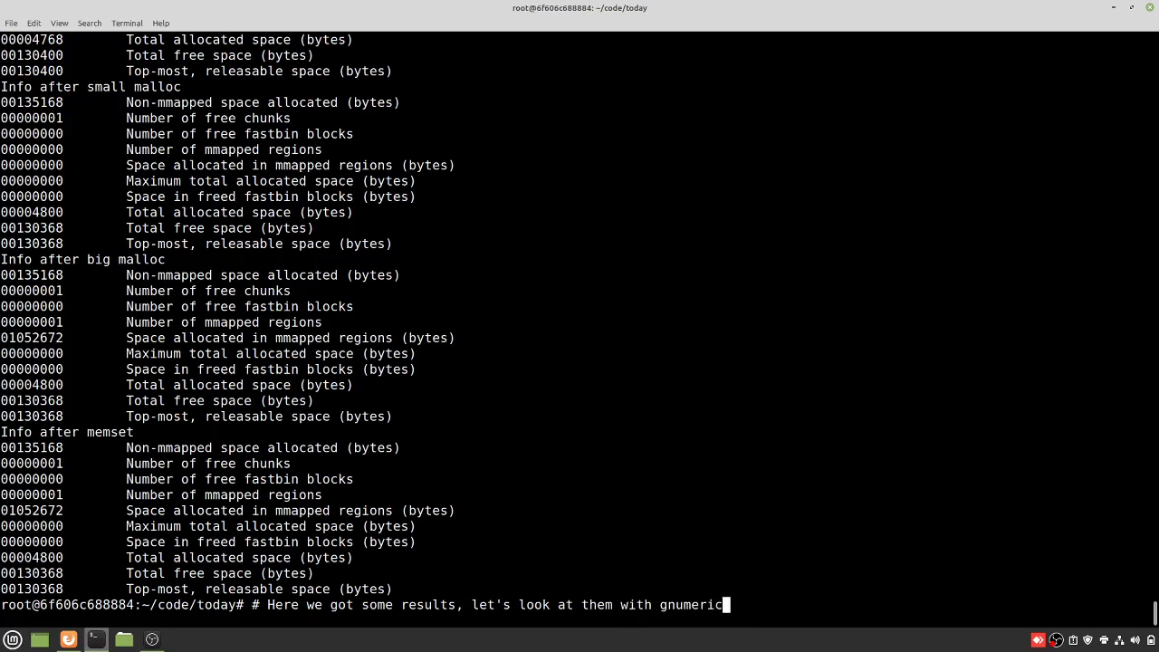
pyautogui.press('Return')
# Step: Exit the root shell and change to the code/today/ directory on the host
pyautogui.hotkey('ctrl', 'd')
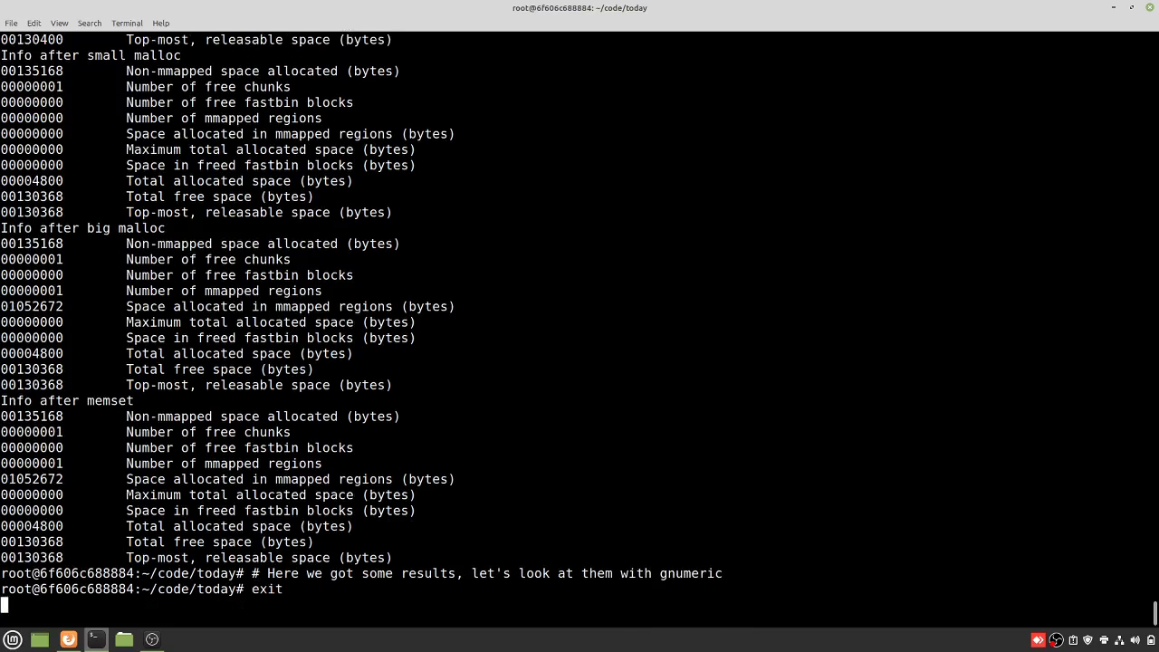
pyautogui.write('cd code/today/')
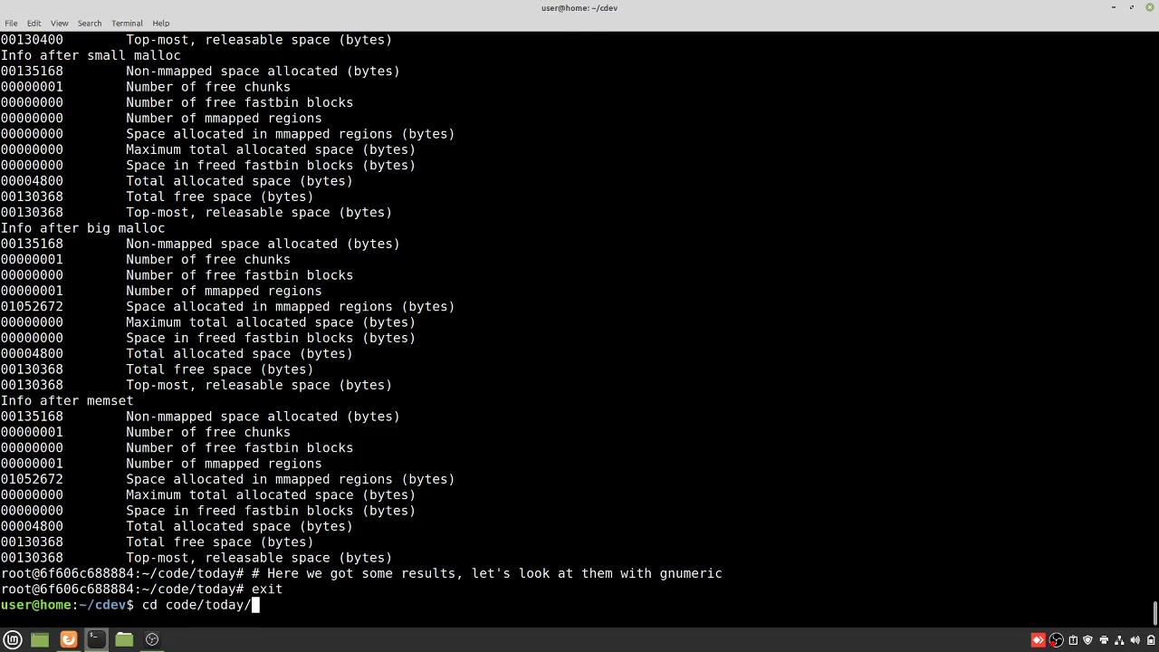
pyautogui.press('Return')
# Step: Open the results file in gedit and start gnumeric, both as background processes
pyautogui.write('gedit results ')
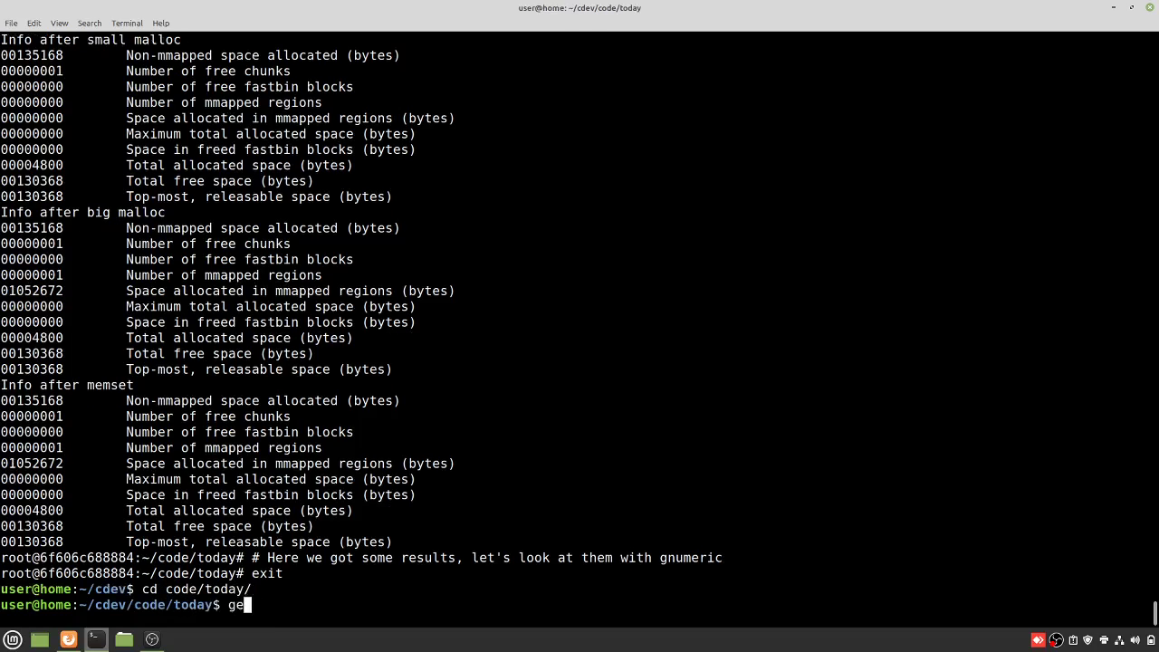
pyautogui.write('&')
pyautogui.press('Return')
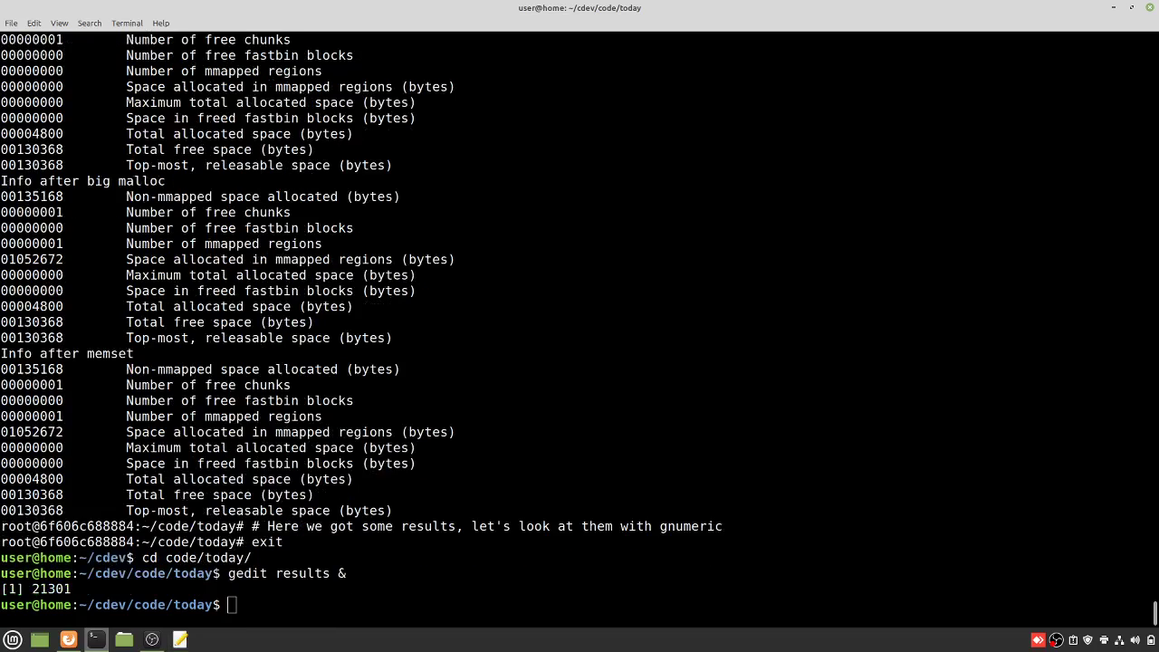
pyautogui.hotkey('alt', 'Tab')
pyautogui.write('gnumeric &')
pyautogui.press('Return')
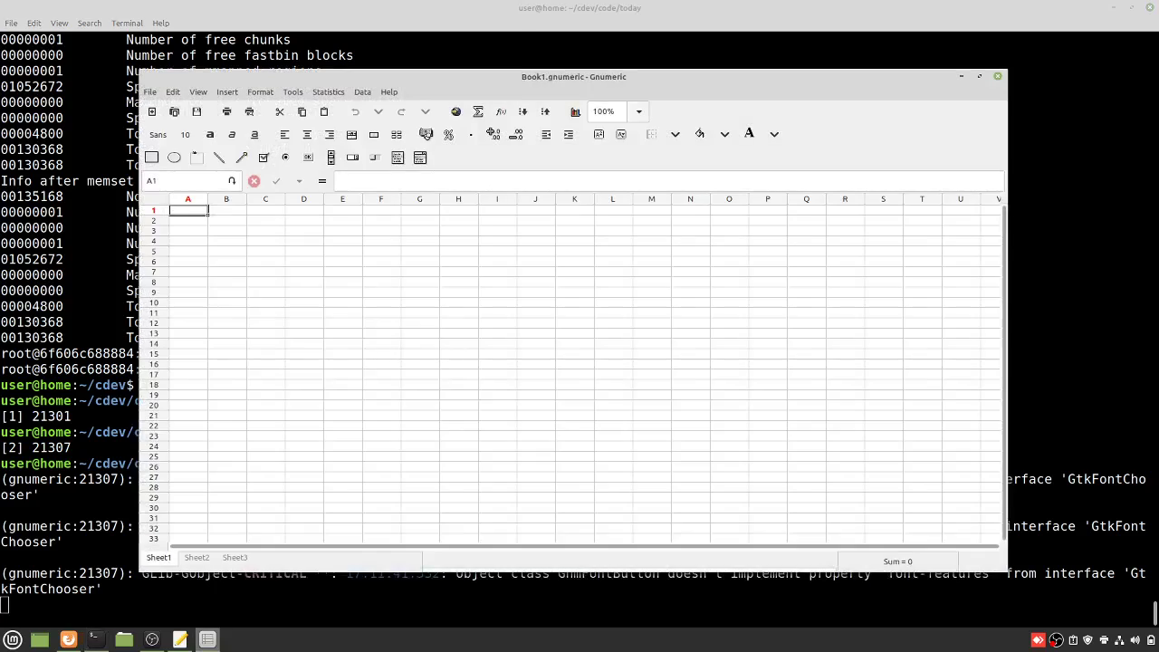
# Step: Copy all text of results from gedit and paste it into Gnumeric at cell A1, accepting the default text import settings
pyautogui.hotkey('alt', 'Tab')
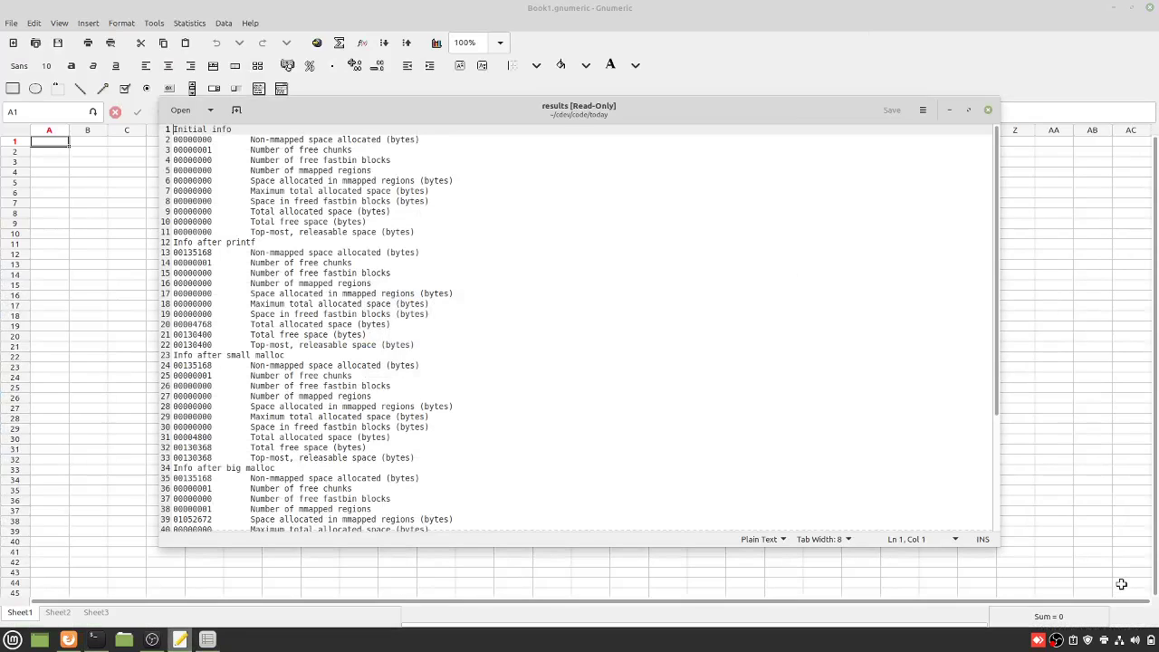
pyautogui.hotkey('ctrl', 'a')
pyautogui.hotkey('ctrl', 'c')
pyautogui.hotkey('alt', 'Tab')
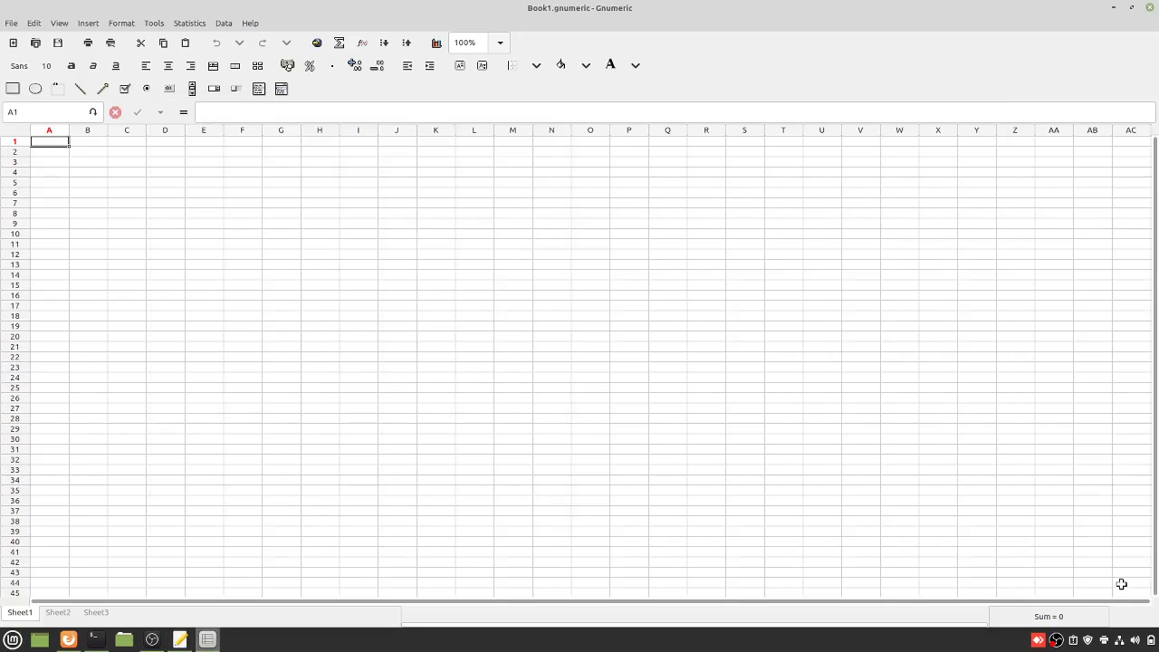
pyautogui.hotkey('ctrl', 'v')
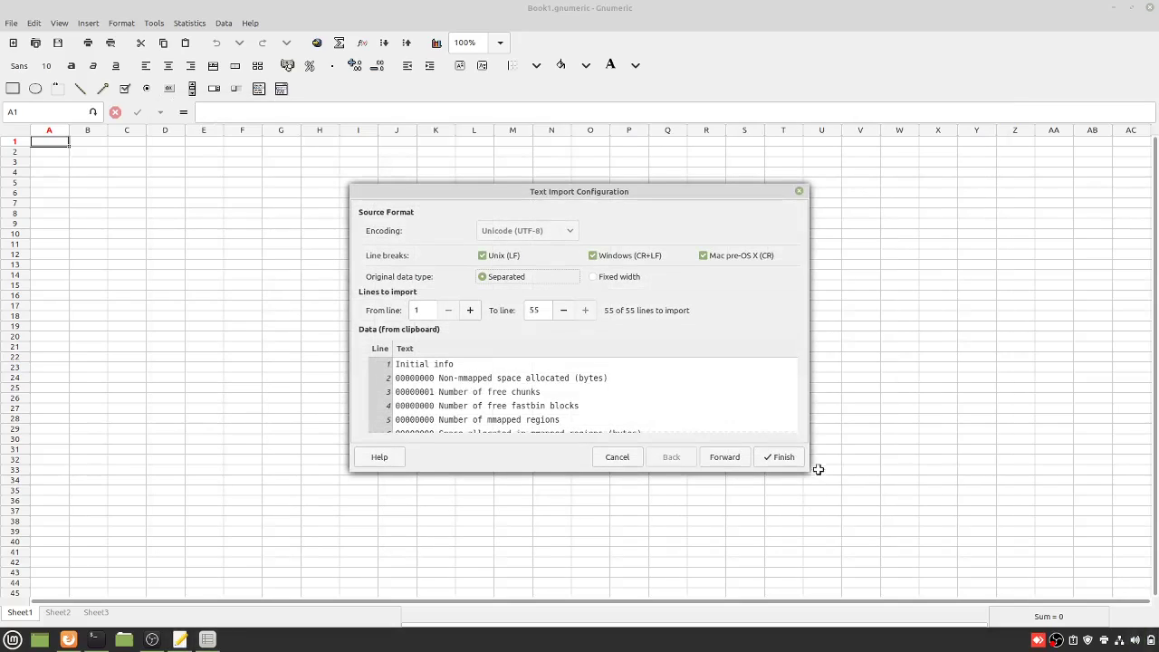
pyautogui.click(784, 459)
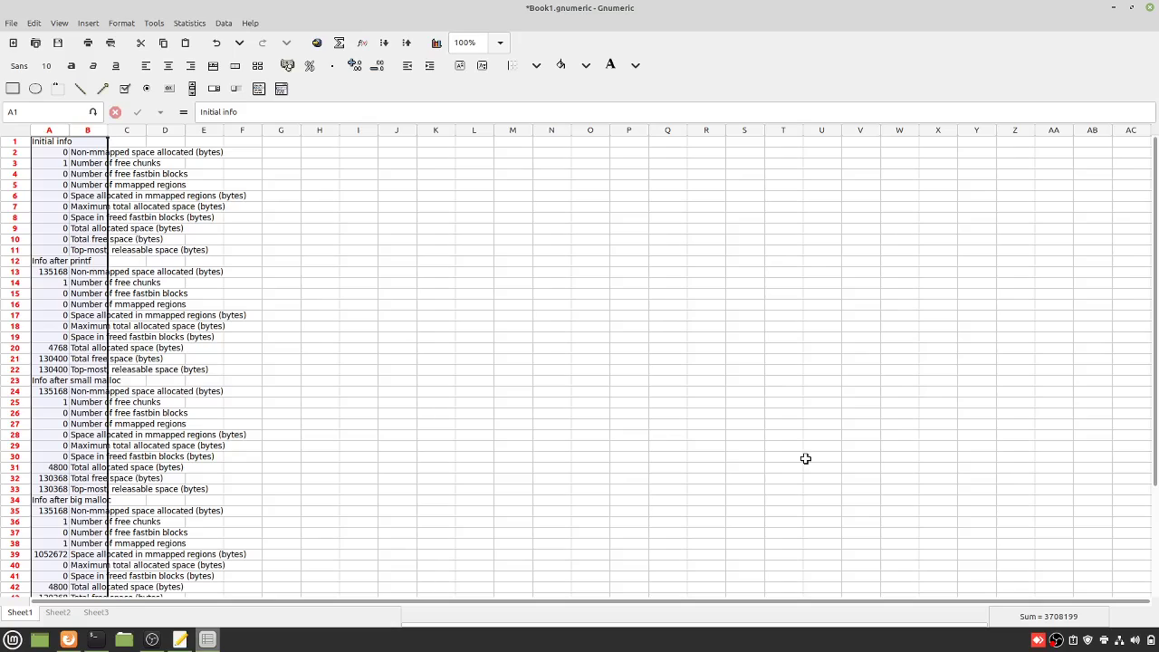
# Step: Auto-fit the widths of columns A and B to the imported data
pyautogui.click(110, 24)
pyautogui.moveTo(156, 79)
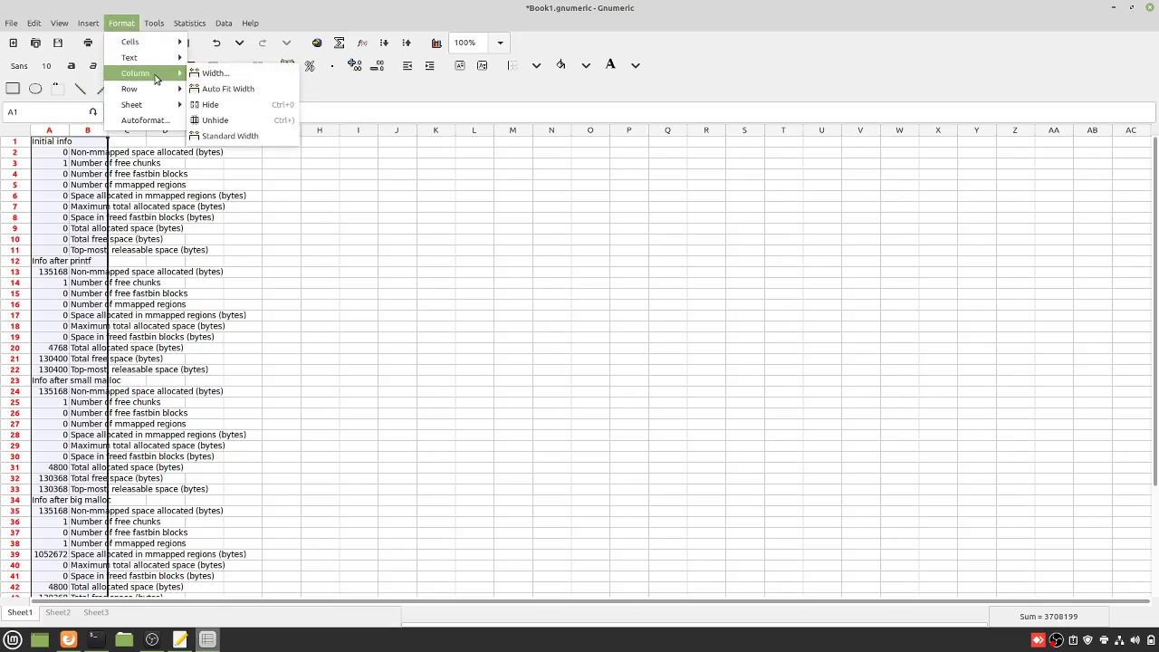
pyautogui.click(225, 89)
pyautogui.click(270, 208)
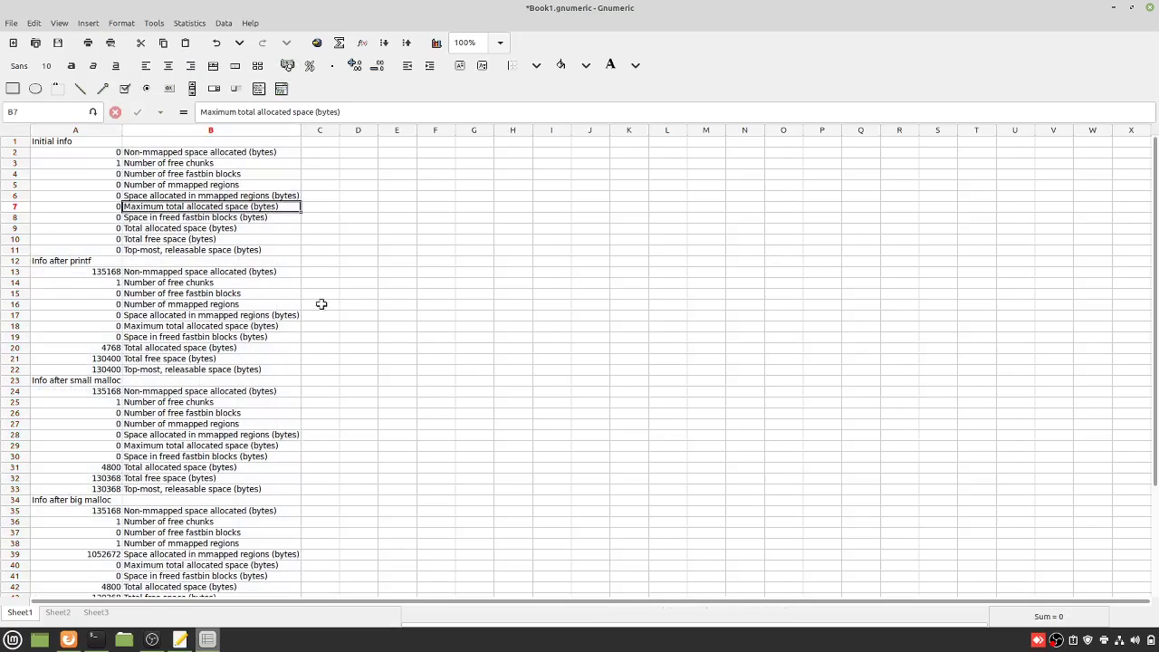
# Step: Set the font size of cells A1:B55 to 15
pyautogui.click(91, 144)
pyautogui.scroll(-10, 193, 272)
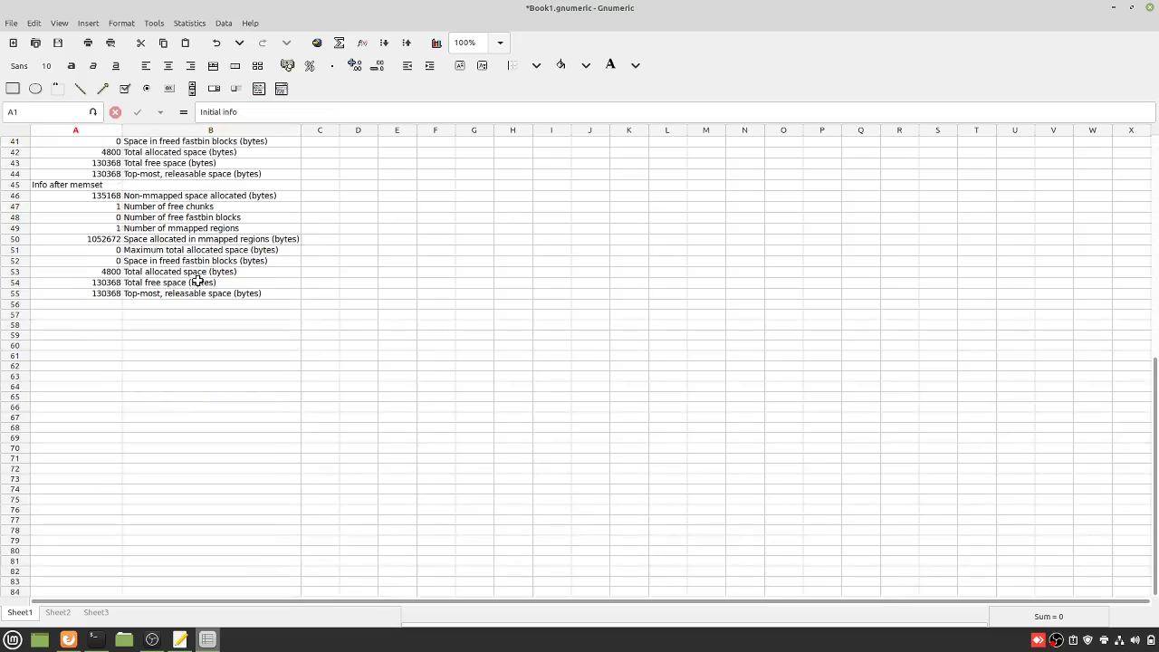
pyautogui.keyDown('shift'); pyautogui.click(171, 292); pyautogui.keyUp('shift')
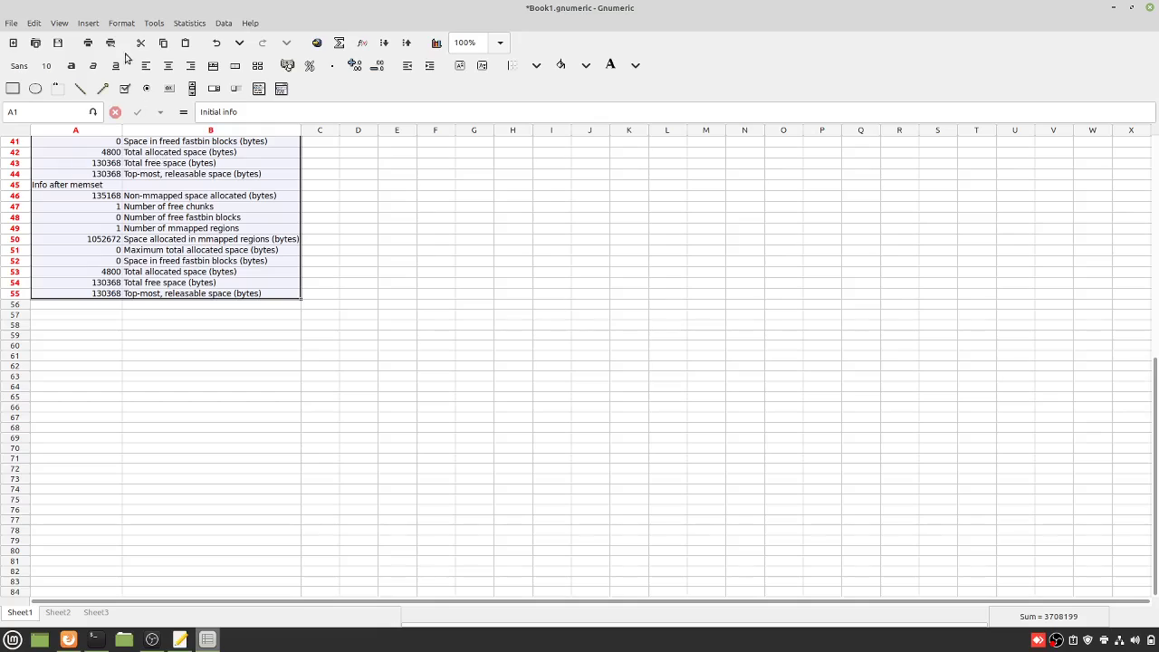
pyautogui.click(123, 23)
pyautogui.moveTo(136, 42)
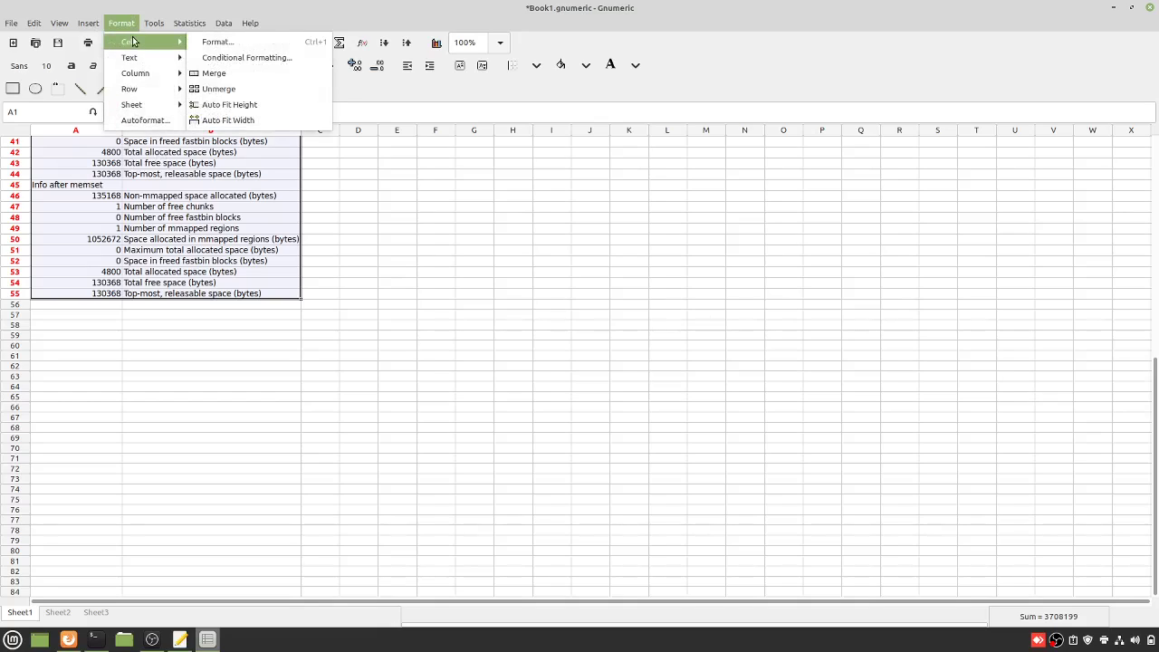
pyautogui.click(217, 42)
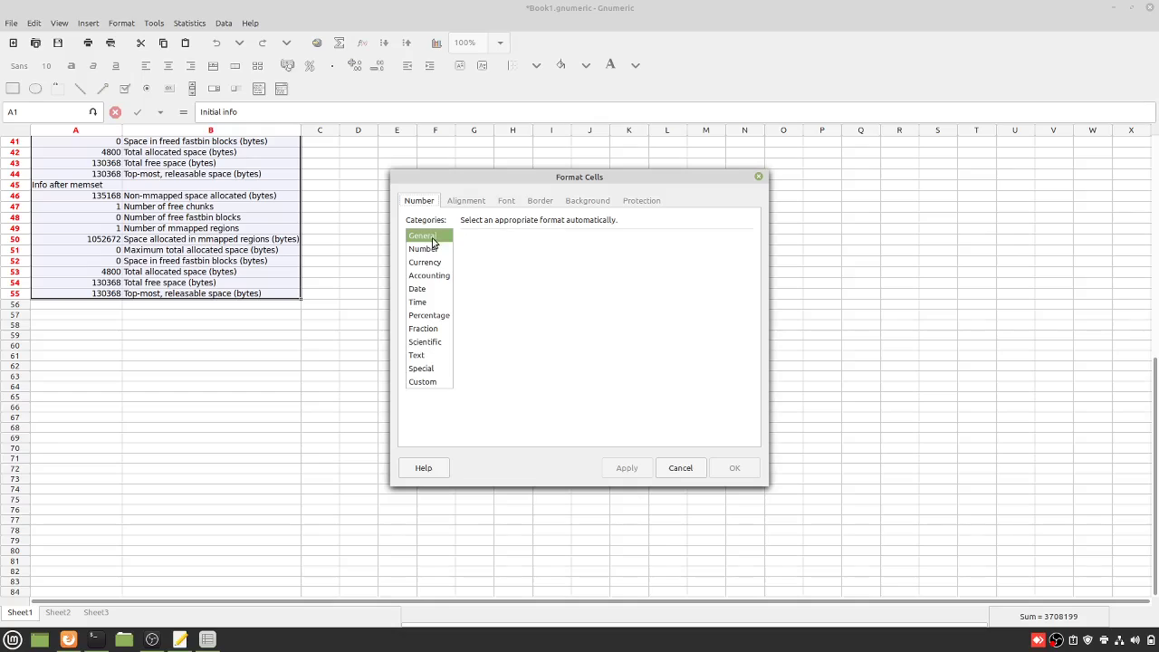
pyautogui.click(506, 200)
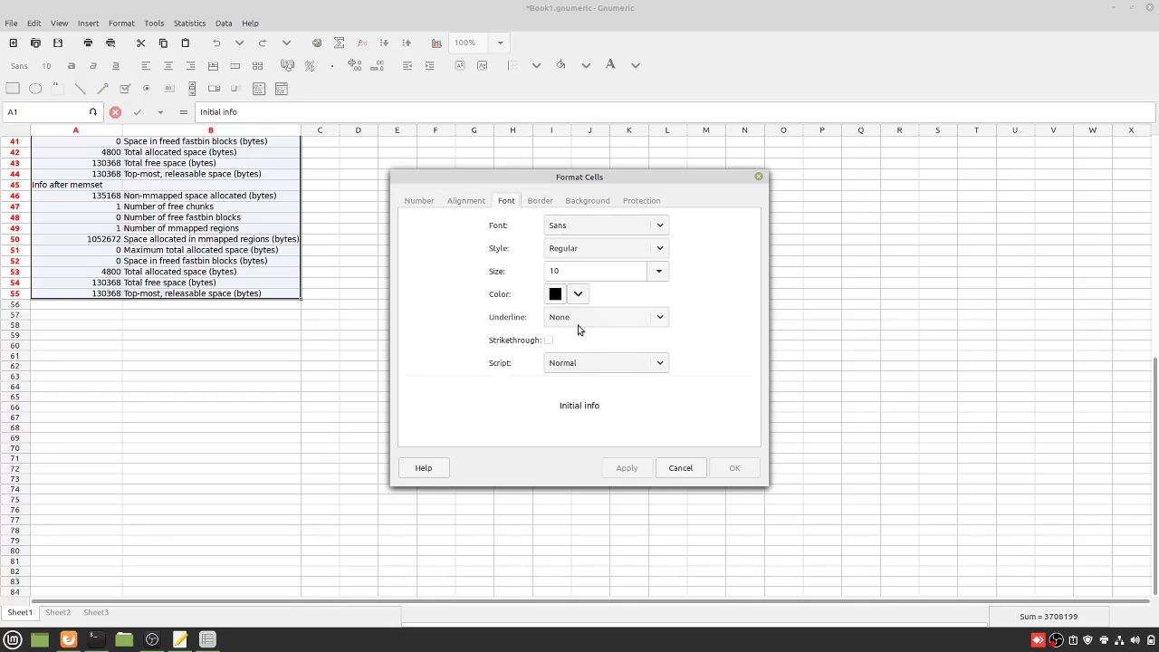
pyautogui.doubleClick(602, 270)
pyautogui.write('15')
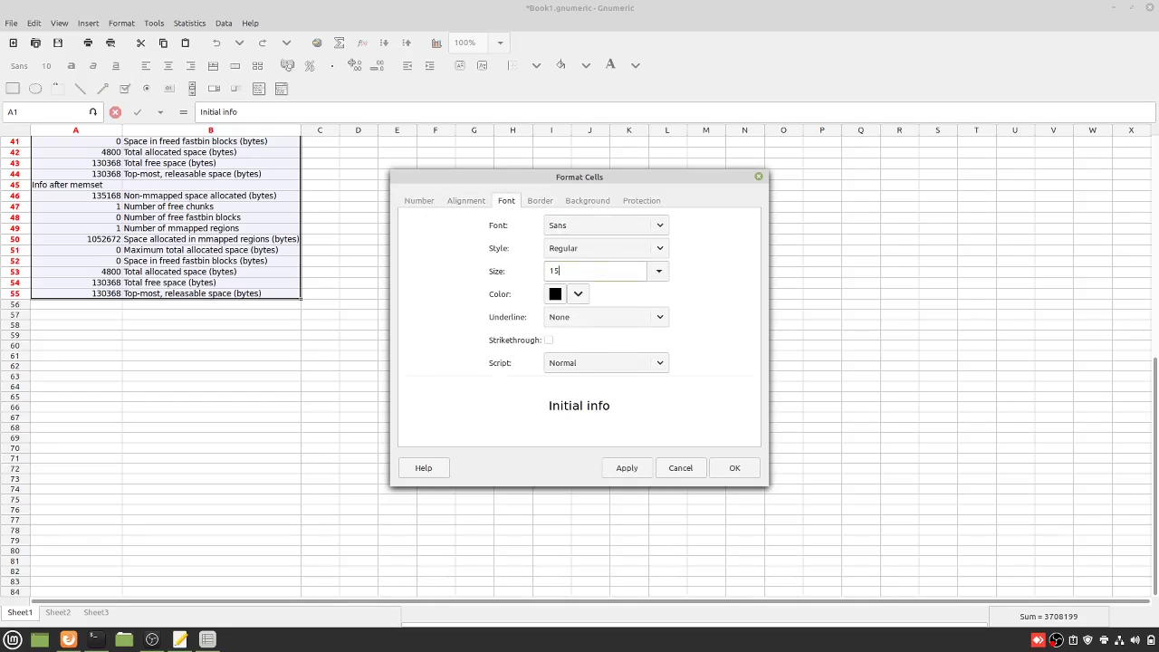
pyautogui.click(736, 468)
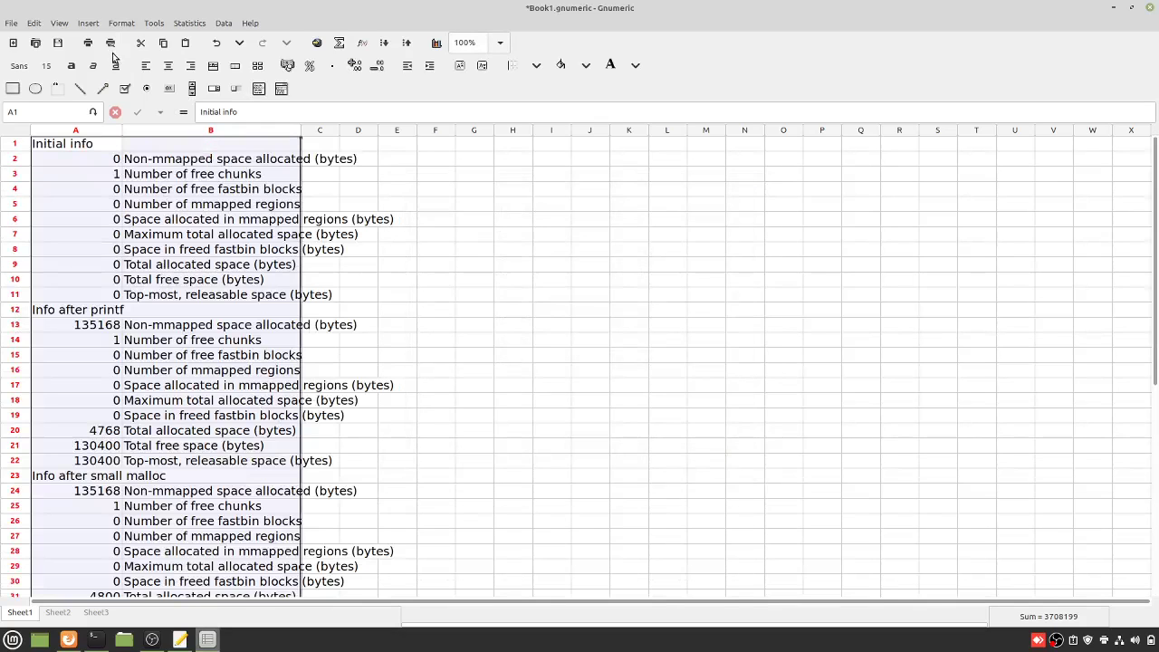
# Step: Auto-fit columns A and B again to suit the enlarged text
pyautogui.click(123, 25)
pyautogui.moveTo(142, 79)
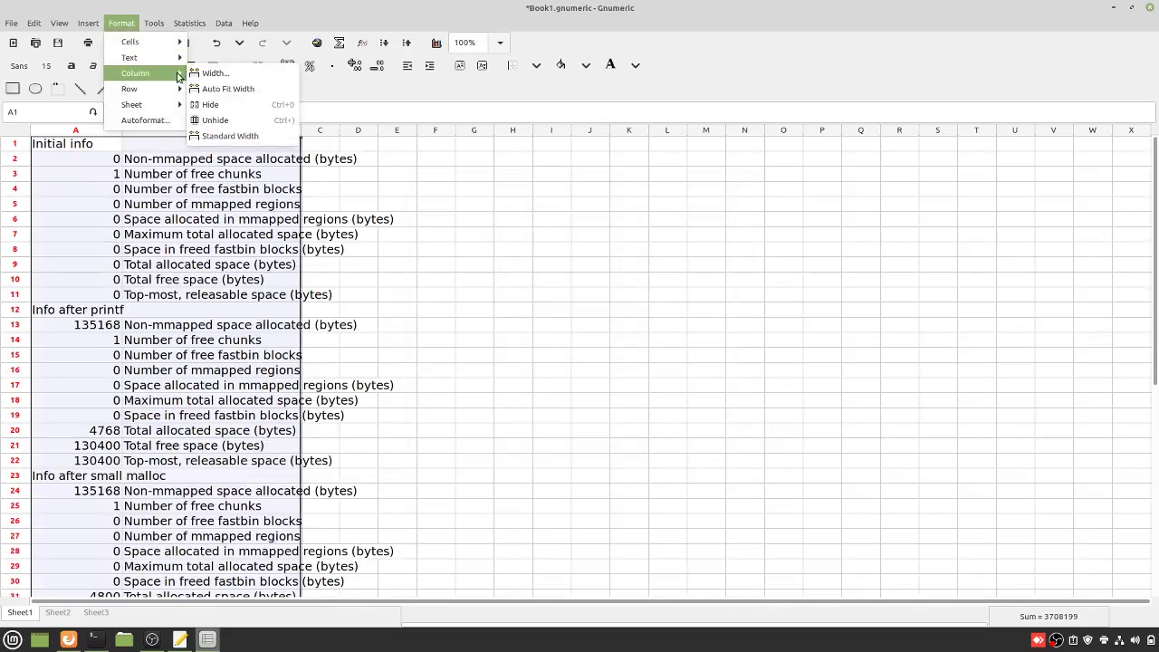
pyautogui.click(273, 90)
pyautogui.click(257, 190)
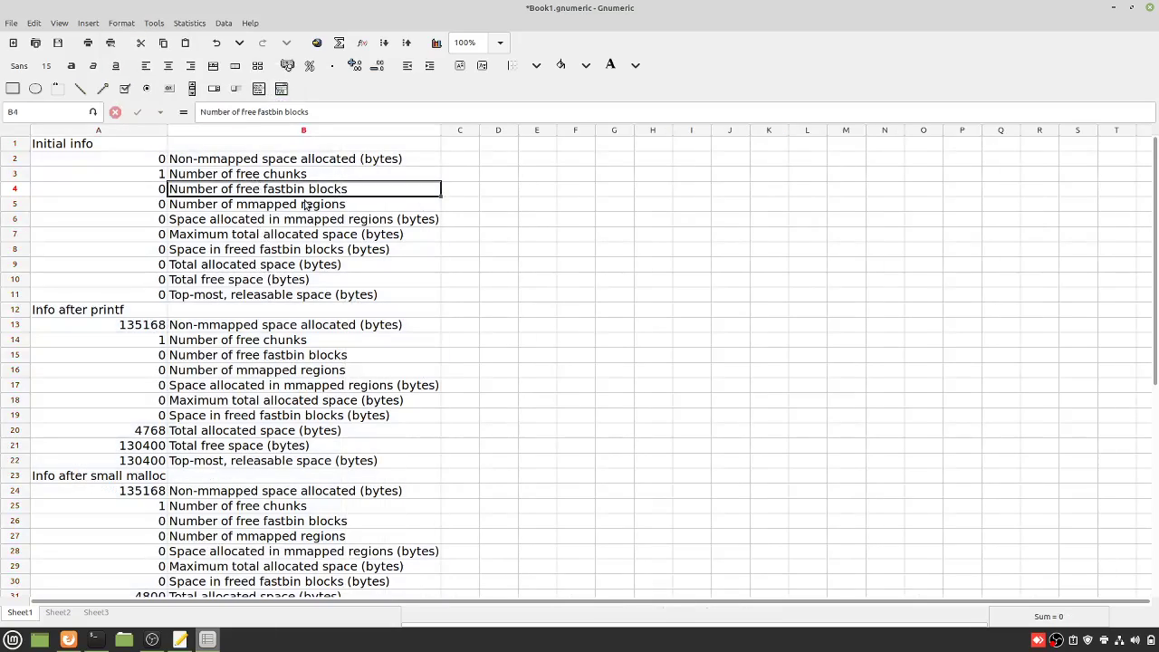
pyautogui.press('Up')
pyautogui.press('Up')
pyautogui.press('Up')
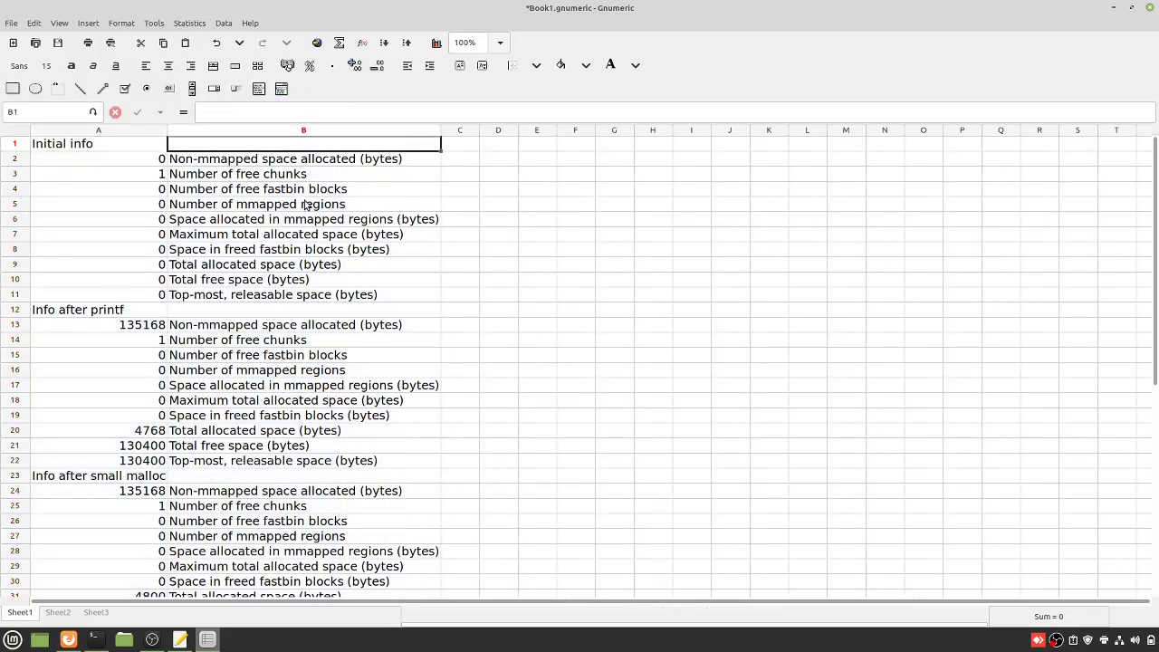
pyautogui.press('Down')
pyautogui.press('Down')
pyautogui.press('Right')
pyautogui.write('So this')
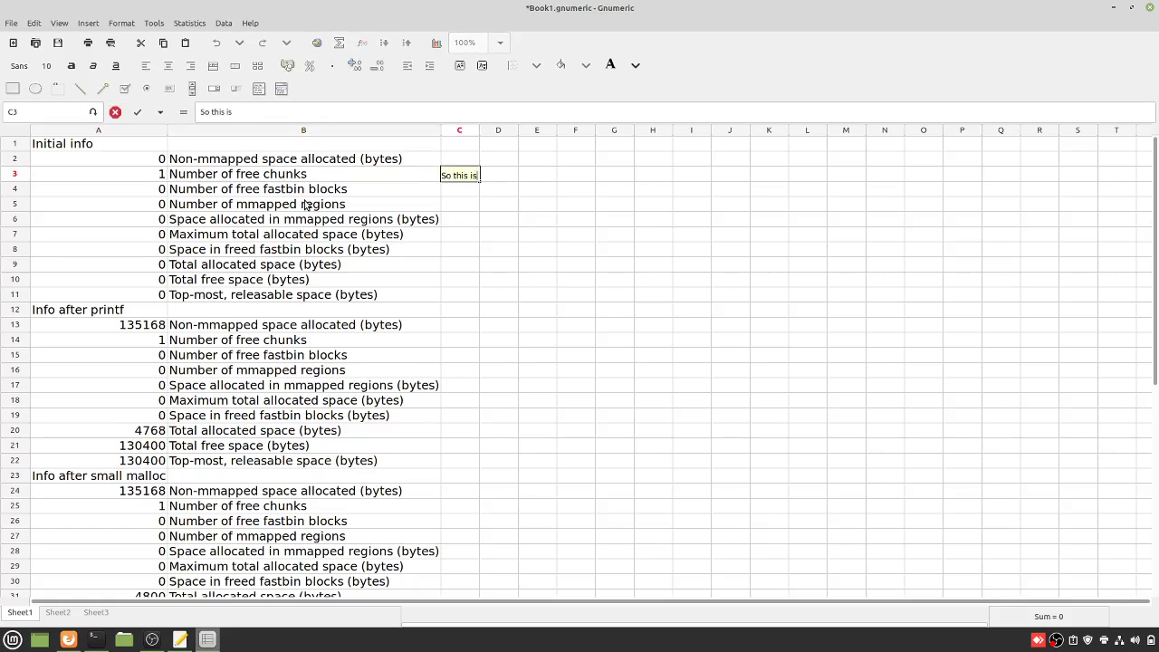
pyautogui.press('Escape')
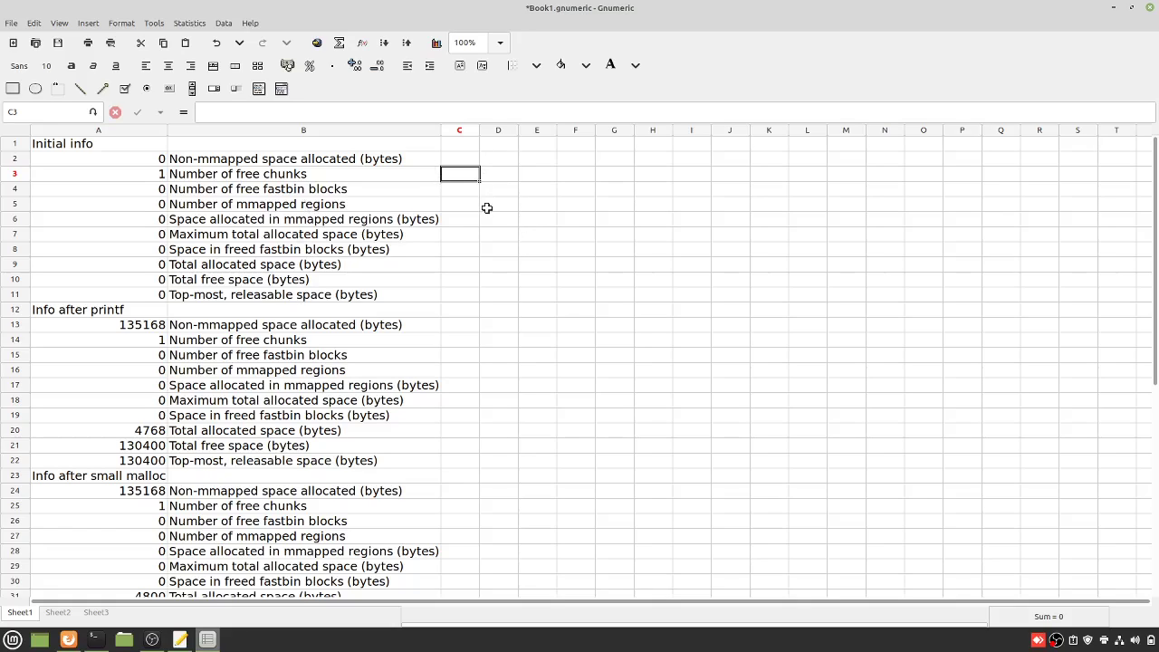
# Step: Undo the font size change and the last column auto-fit, and set the sheet zoom to 200%
pyautogui.hotkey('ctrl', 'z')
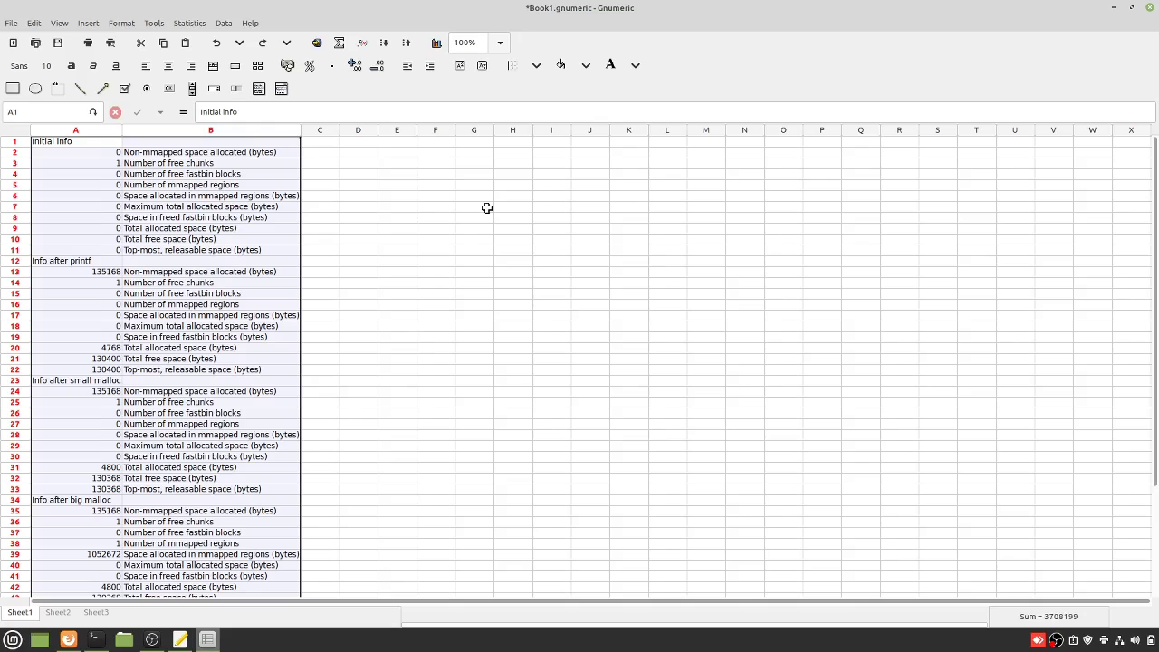
pyautogui.click(503, 47)
pyautogui.click(484, 69)
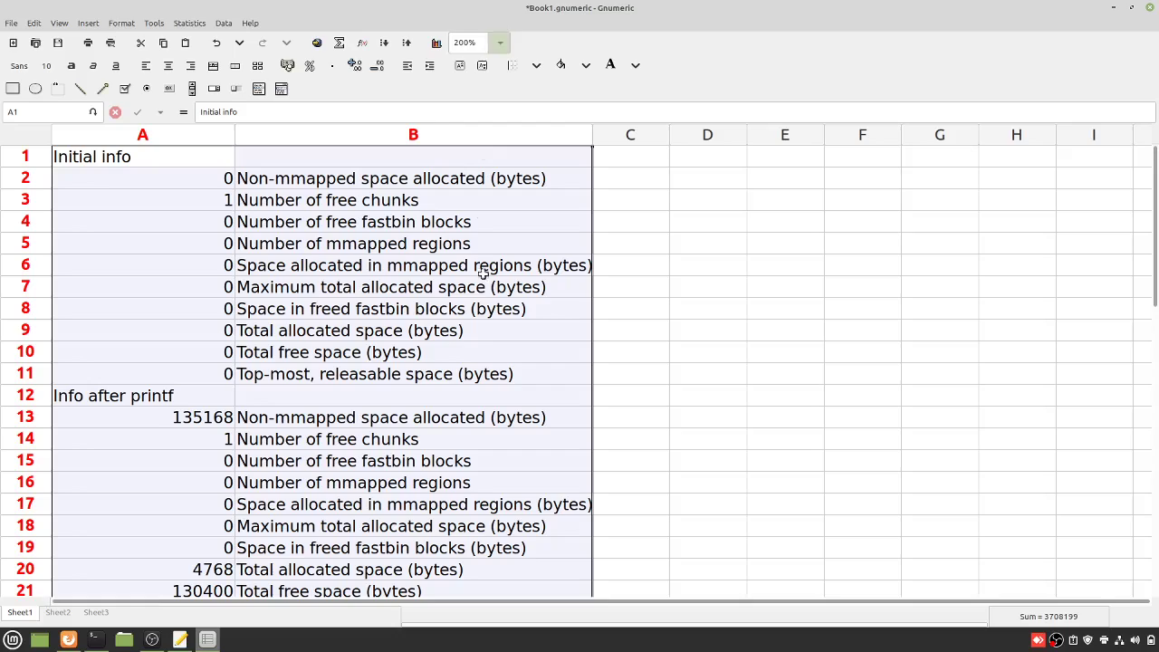
# Step: Select cell C3 and set the sheet zoom to 150%
pyautogui.click(606, 191)
pyautogui.doubleClick(459, 39)
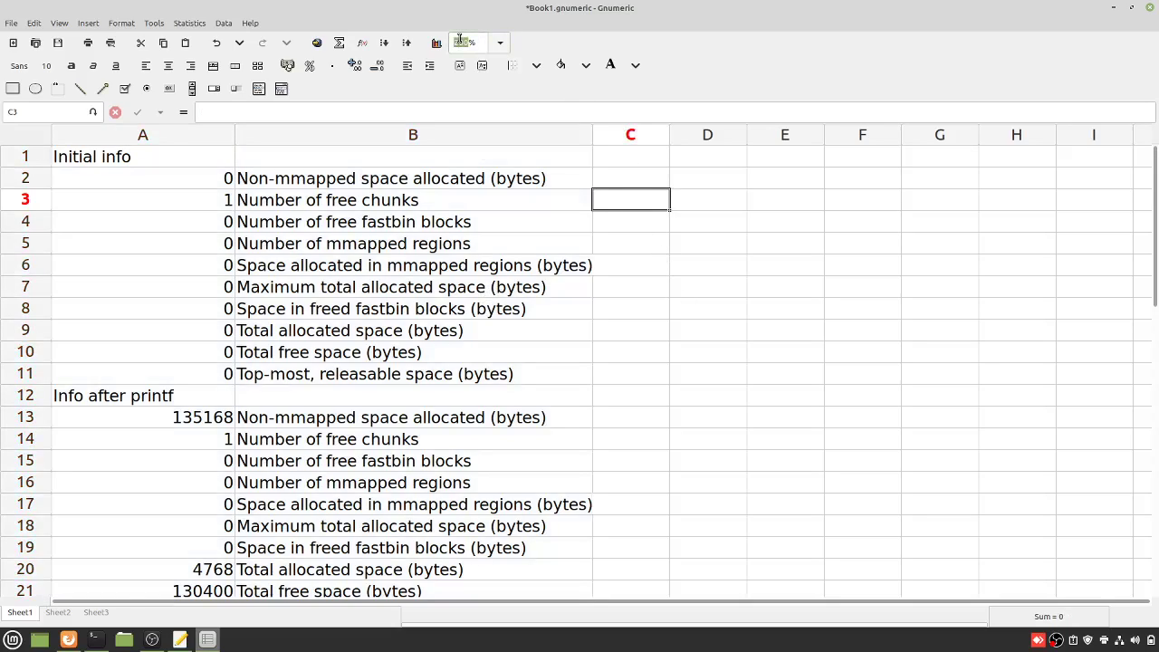
pyautogui.write('150')
pyautogui.press('Return')
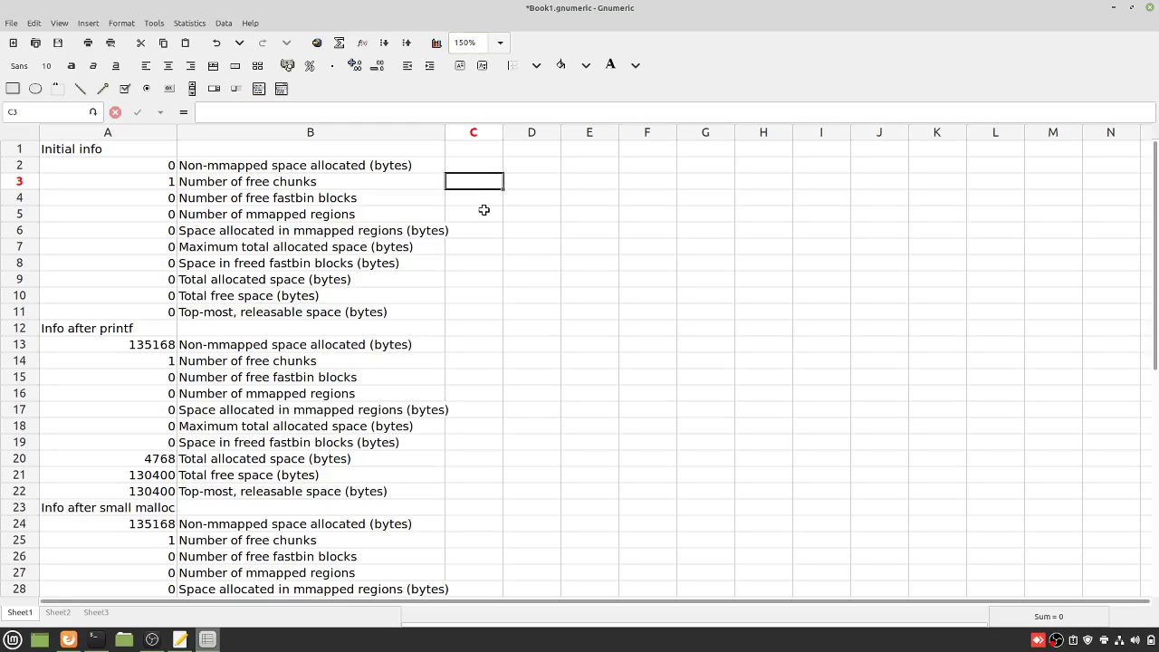
# Step: Enter the note "So this is the initial state, only one free chunk" in cell C3
pyautogui.write('So this is ')
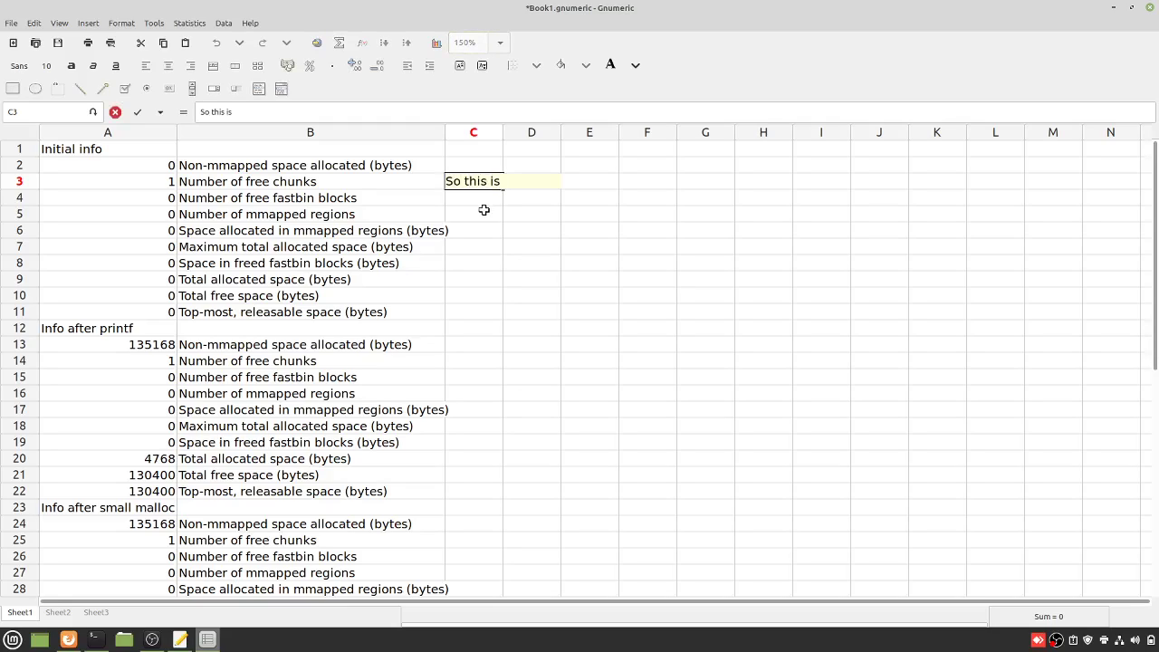
pyautogui.write('the initiz')
pyautogui.write('l state, ')
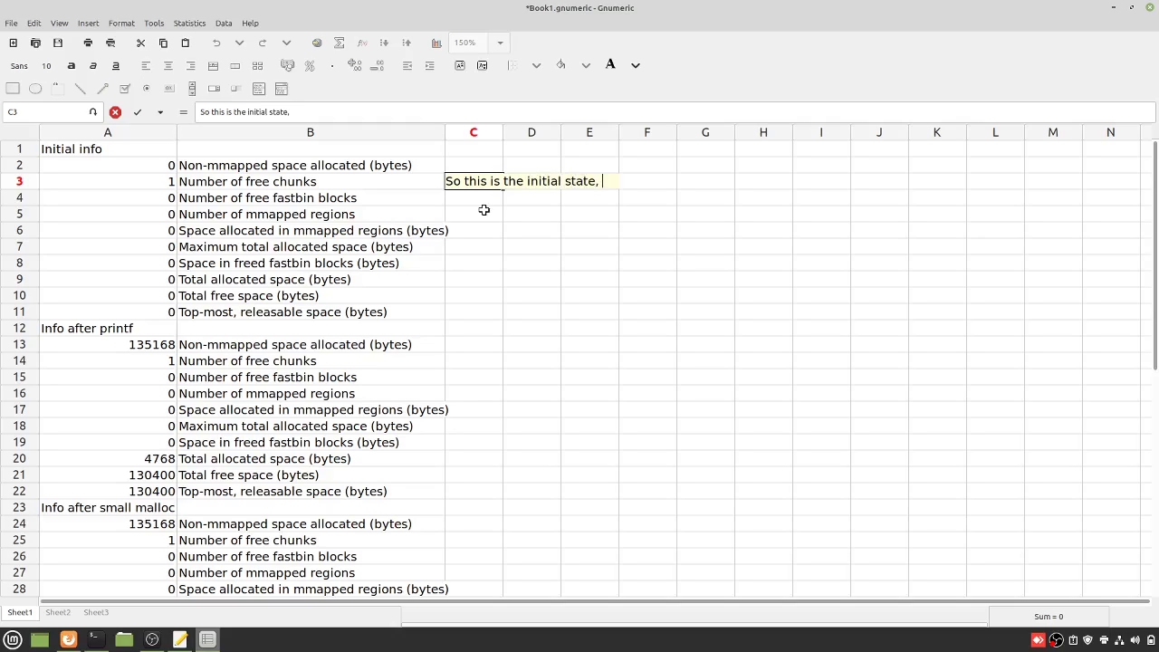
pyautogui.write('only one free chunk')
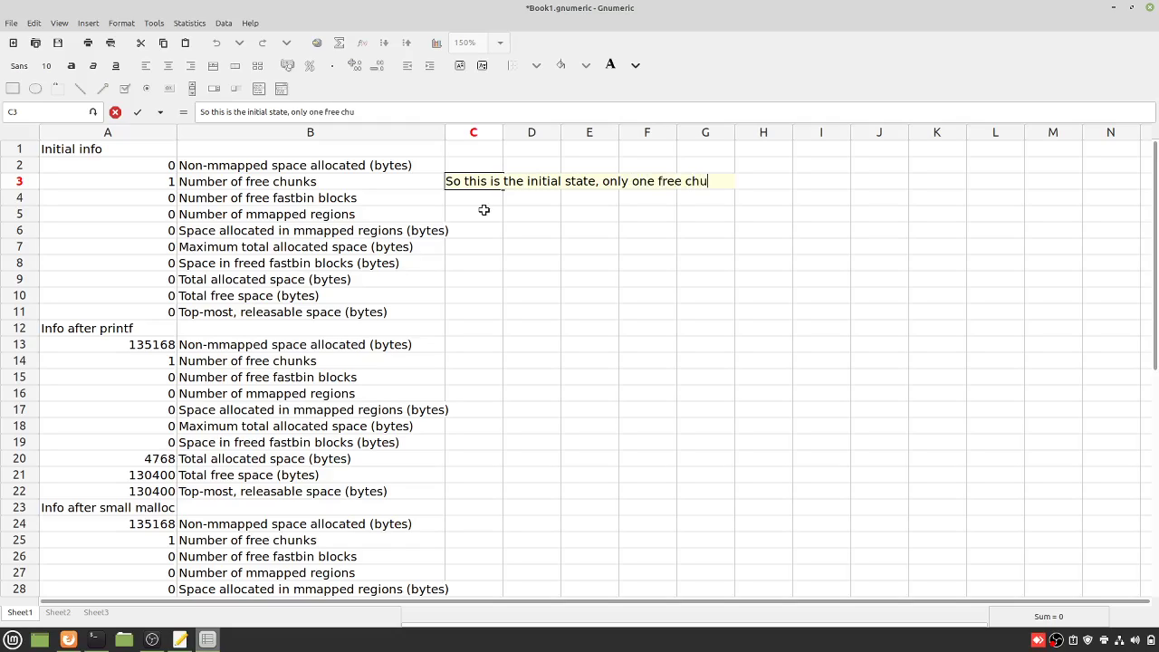
pyautogui.press('Return')
# Step: Enter the formula =A13/1024 in cell C13 to convert the non-mmapped space after printf to kilobytes
pyautogui.press('Return')
pyautogui.press('Return')
pyautogui.press('Return')
pyautogui.press('Return')
pyautogui.press('Return')
pyautogui.press('Return')
pyautogui.press('Return')
pyautogui.press('Return')
pyautogui.press('Return')
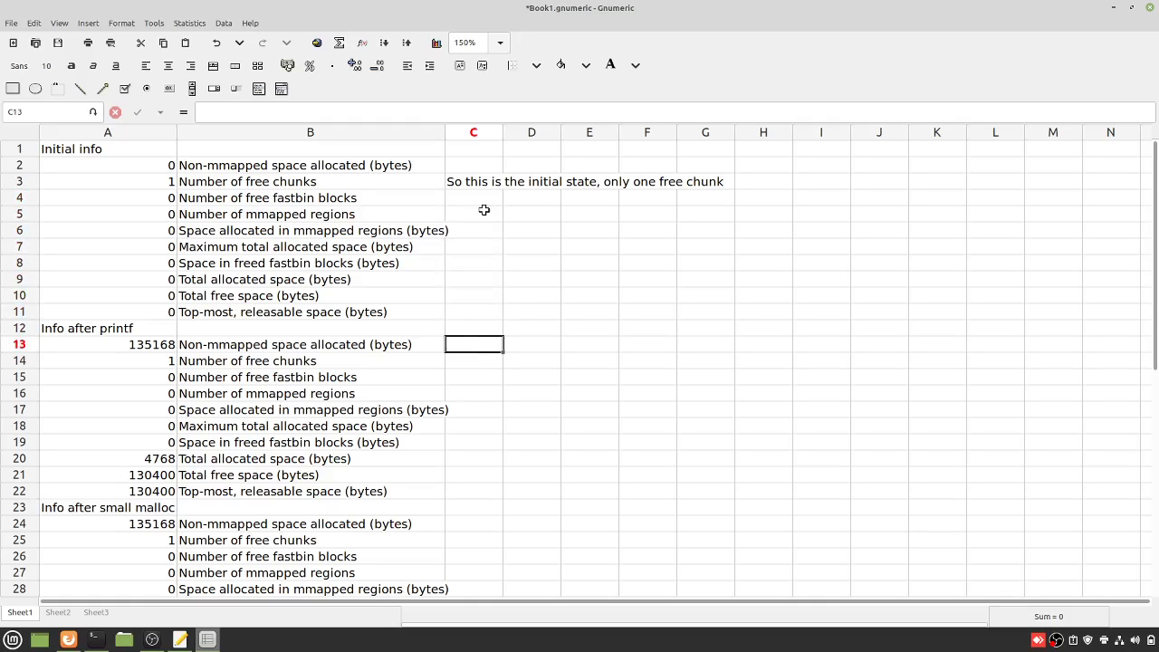
pyautogui.write('=')
pyautogui.press('Left')
pyautogui.press('Left')
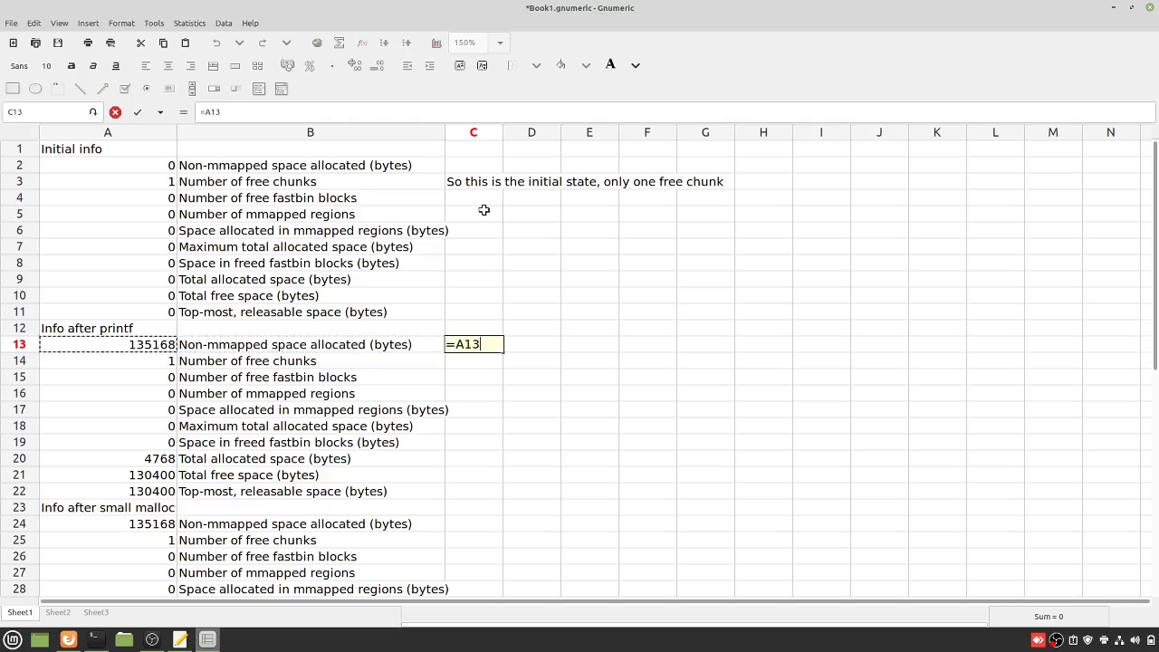
pyautogui.write('/1024')
pyautogui.press('Return')
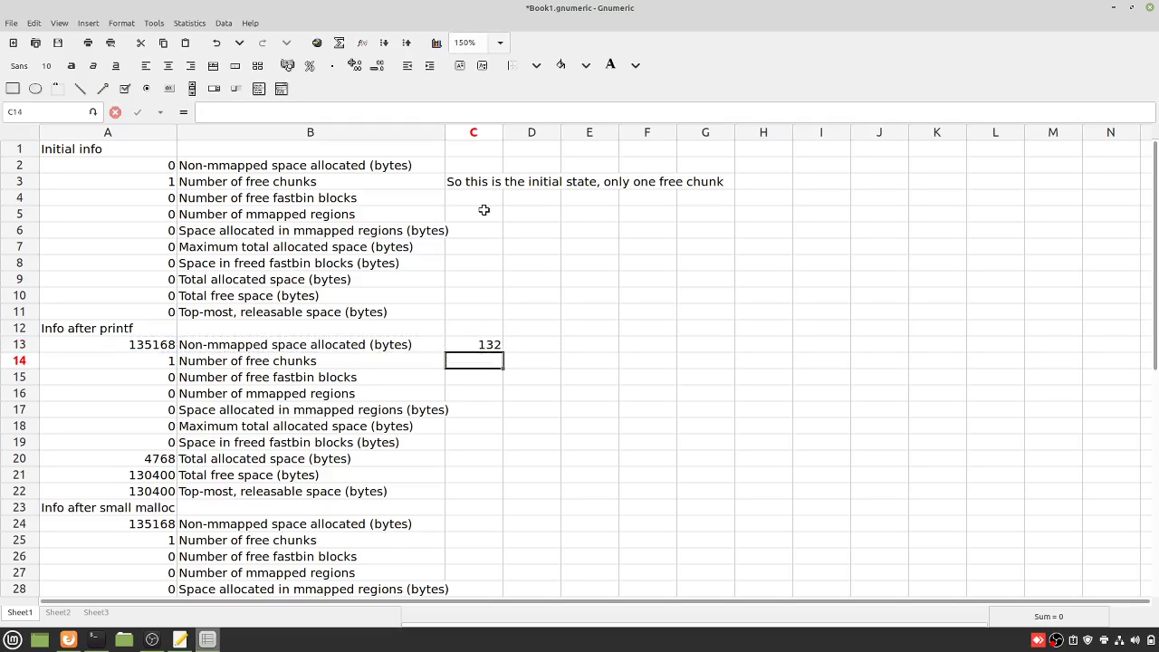
# Step: Enter the note "Here we got 132kb allocated" in cell D13
pyautogui.press('Up')
pyautogui.press('Right')
pyautogui.write('Here w')
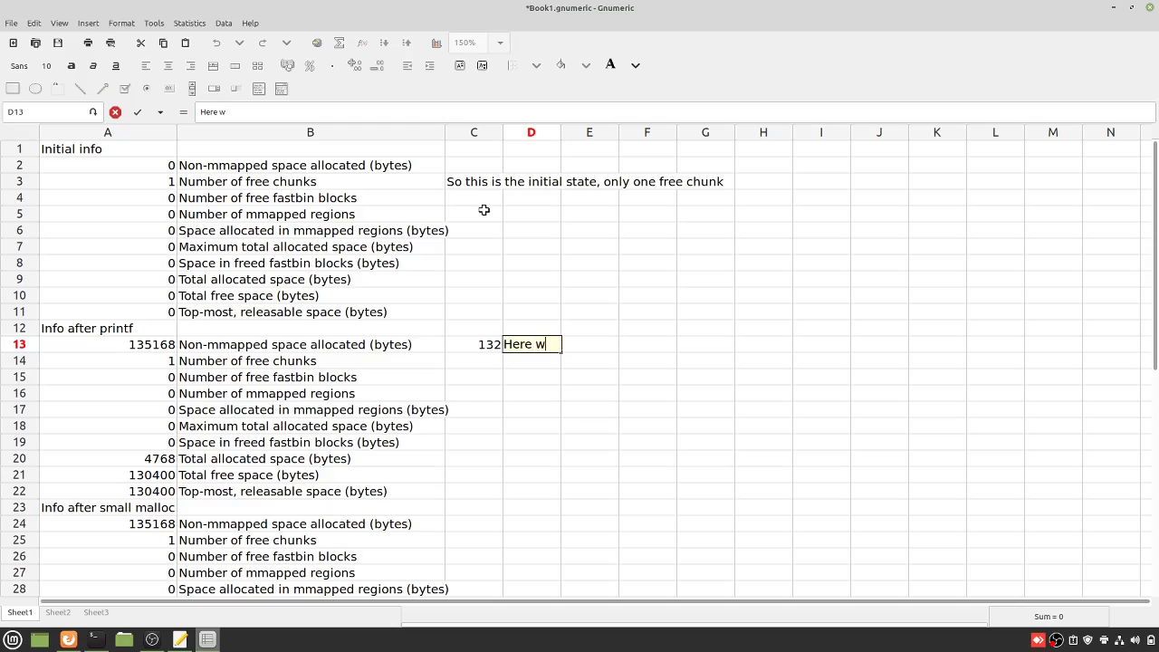
pyautogui.write('e got 132kb allocated')
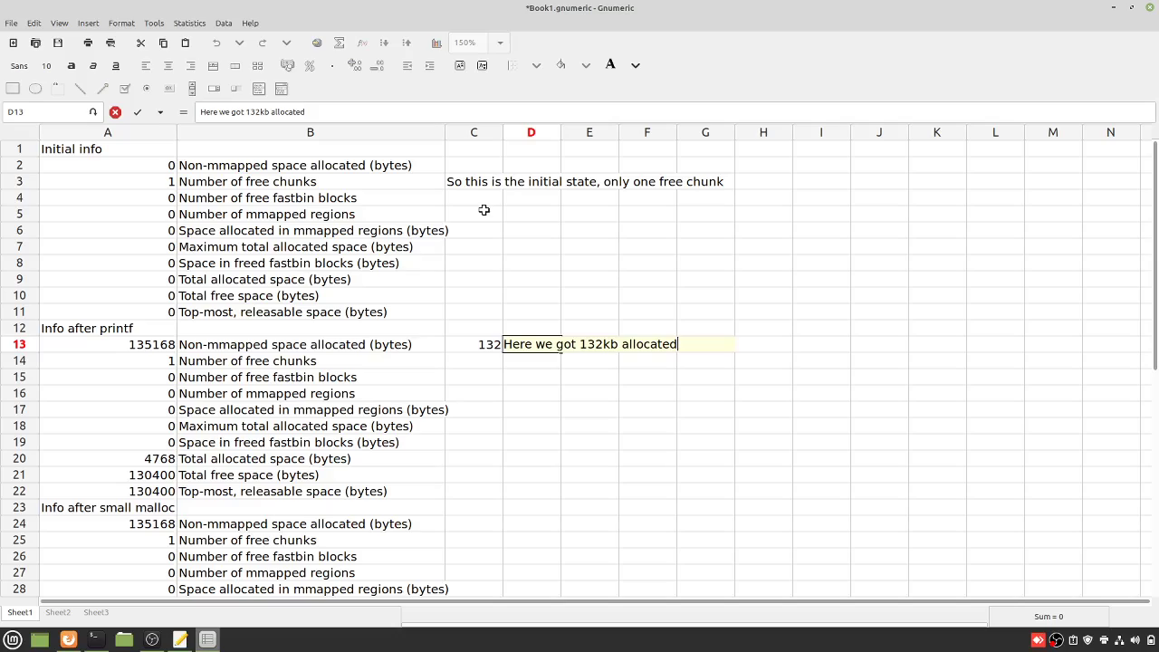
pyautogui.press('Return')
# Step: Enter the formula =A20/1024 in cell D20 to convert the total allocated space after printf to kilobytes
pyautogui.press('Down')
pyautogui.press('Down')
pyautogui.press('Down')
pyautogui.press('Down')
pyautogui.press('Down')
pyautogui.press('Down')
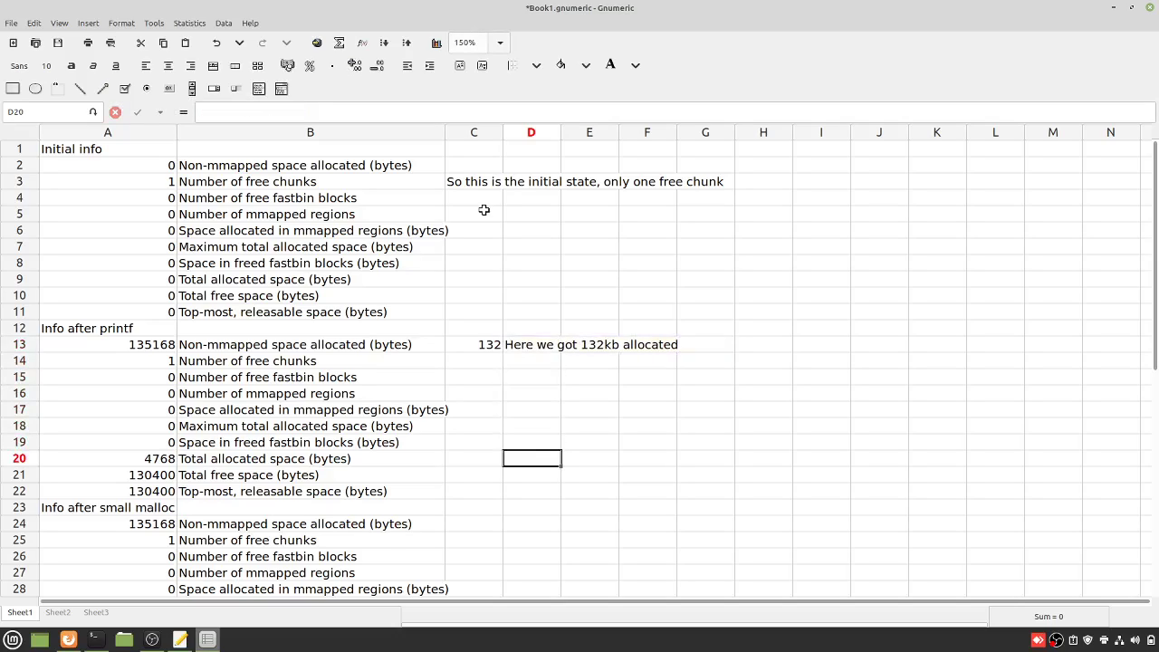
pyautogui.write('=')
pyautogui.press('Left')
pyautogui.press('Left')
pyautogui.press('Left')
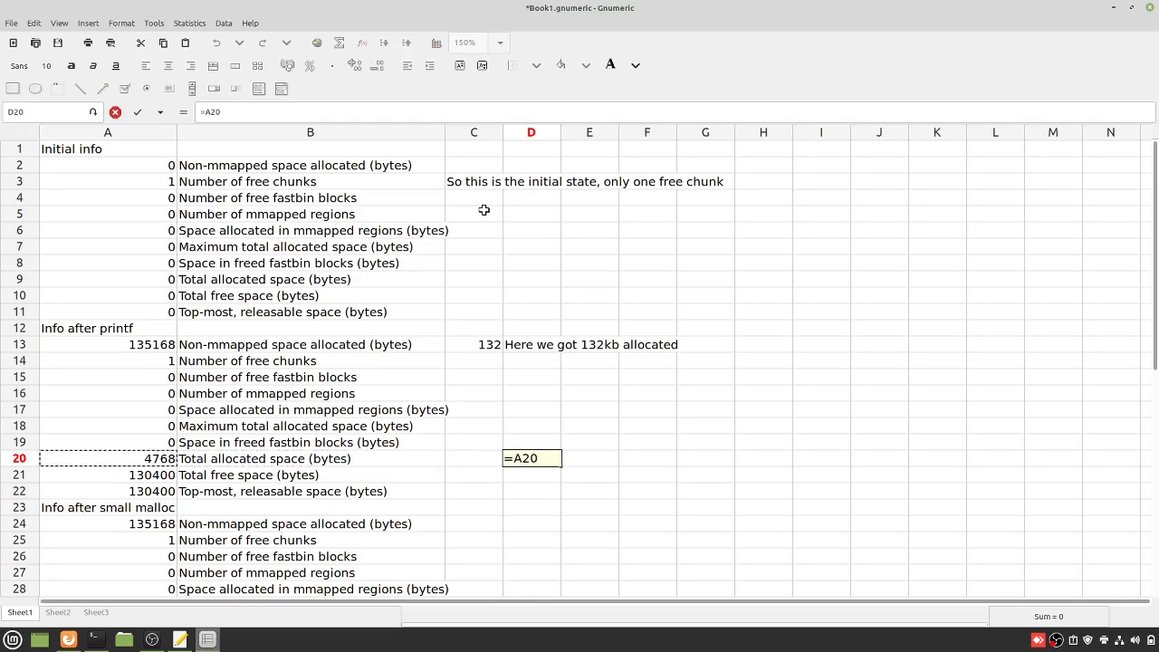
pyautogui.write('/1024')
pyautogui.press('Return')
# Step: Enter the note "That's a bit more than 4kb" in cell E20
pyautogui.press('Right')
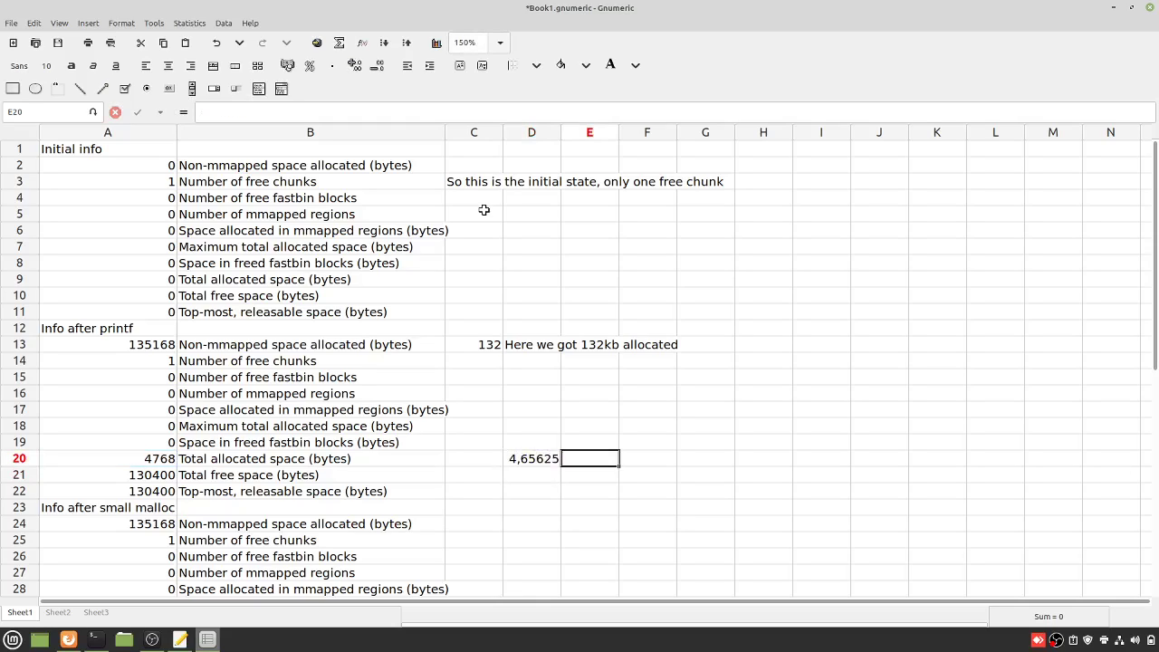
pyautogui.write("That's a bit m")
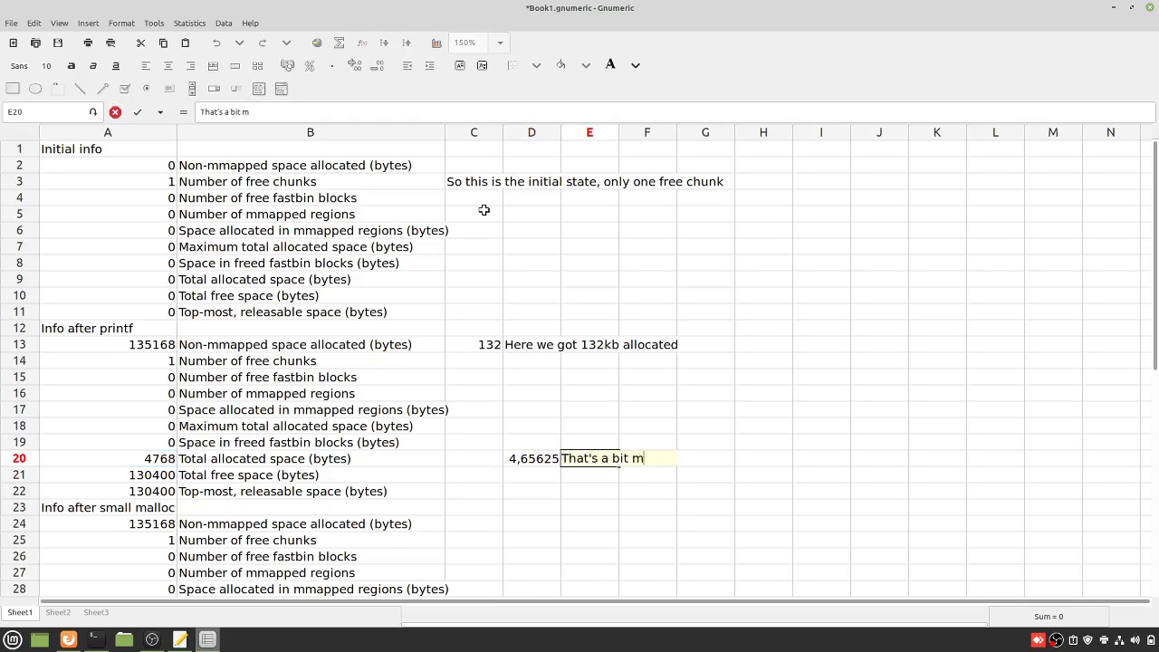
pyautogui.write('ore than 4k')
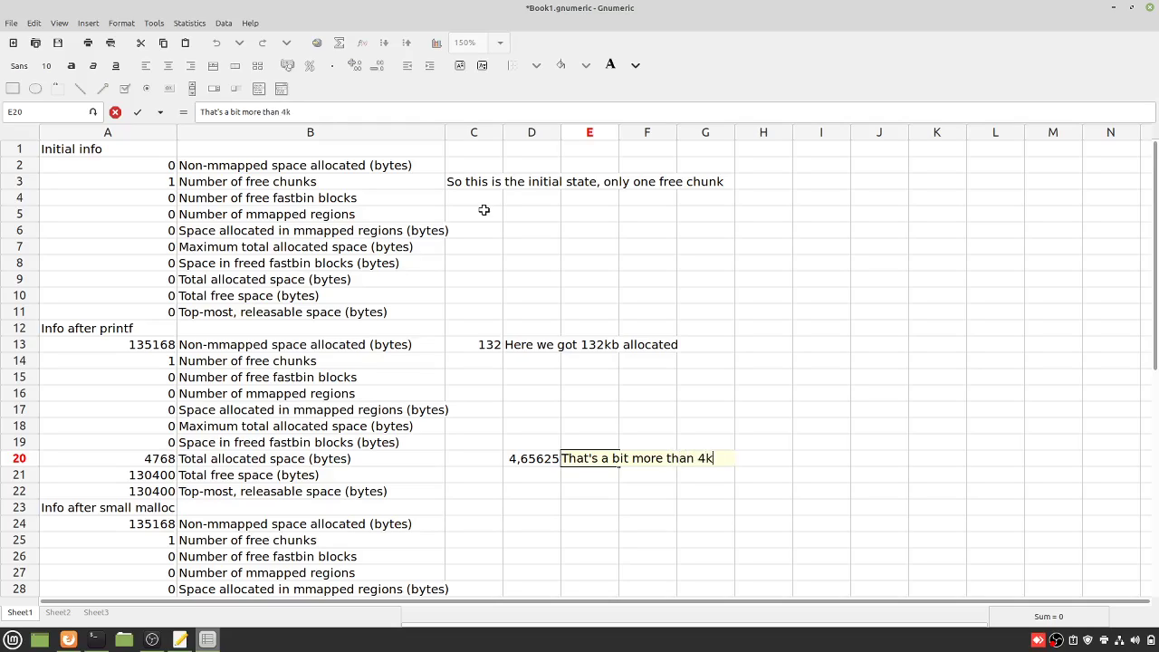
pyautogui.write('b')
pyautogui.press('Return')
# Step: Enter the formula =A21+A20 in cell D21 to add the free and allocated space after printf
pyautogui.press('Left')
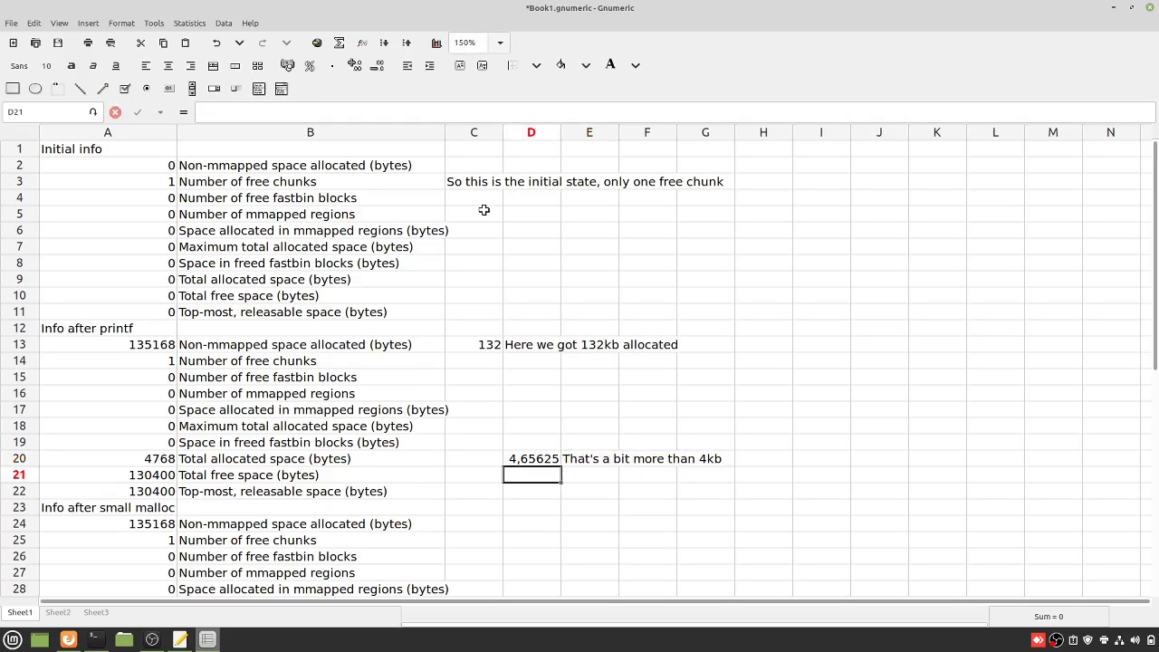
pyautogui.write('=')
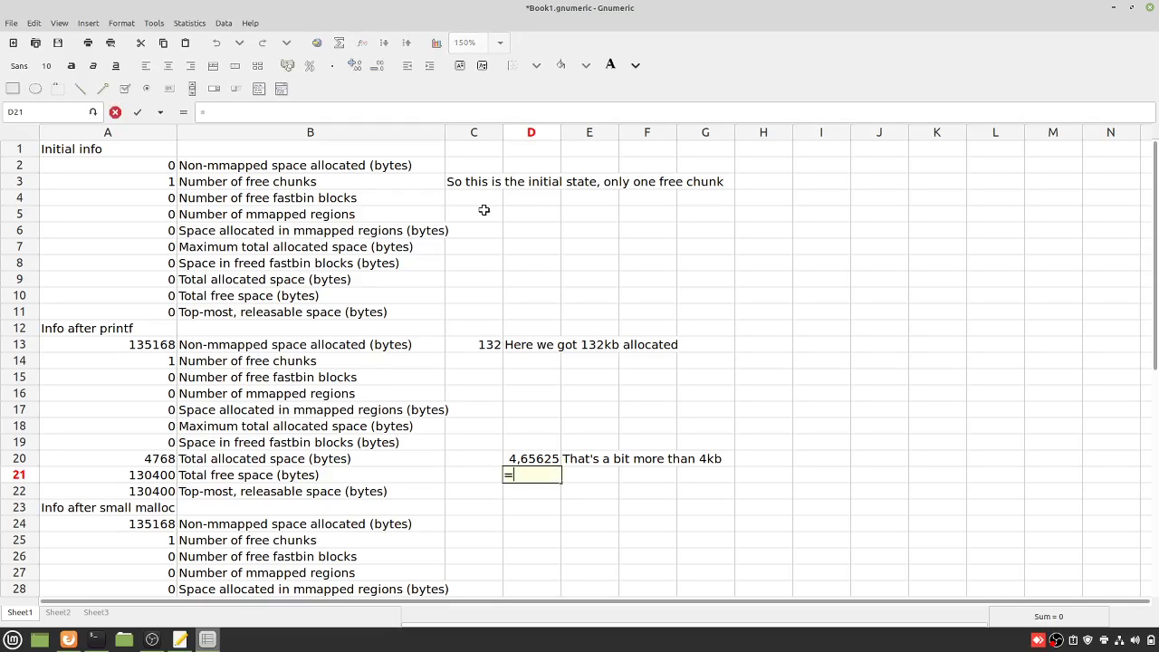
pyautogui.press('Left')
pyautogui.press('Left')
pyautogui.press('Left')
pyautogui.write('+')
pyautogui.press('Left')
pyautogui.press('Left')
pyautogui.press('Left')
pyautogui.press('Up')
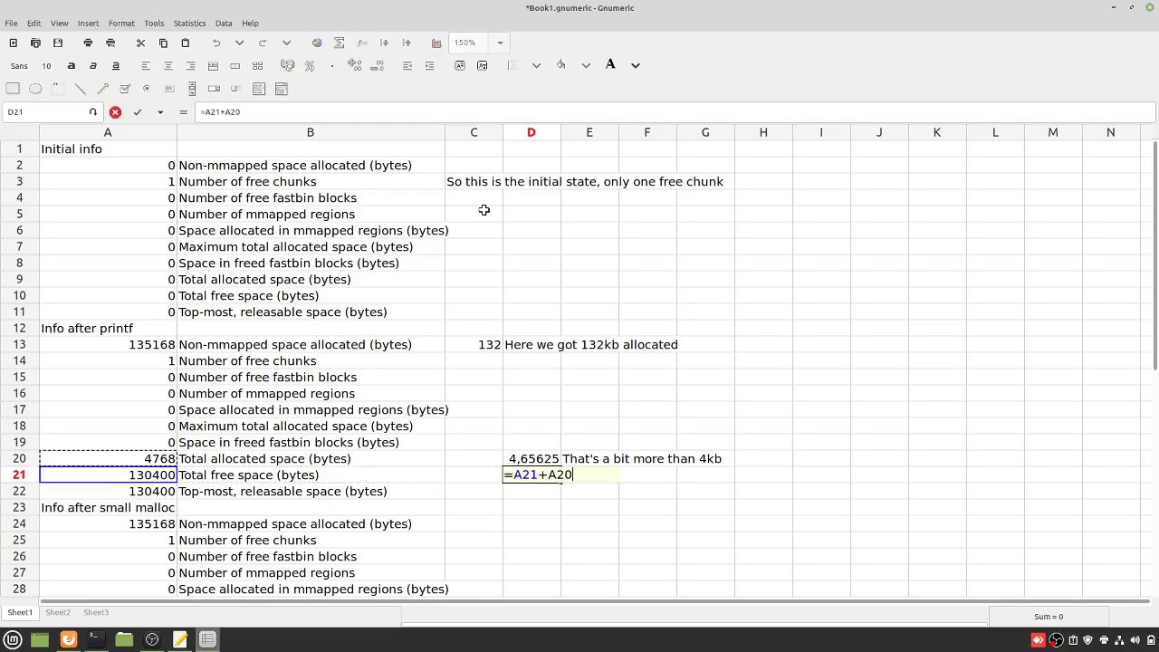
pyautogui.press('Return')
# Step: Make the sum in D21 and the non-mmapped space value in A13 bold
pyautogui.press('Up')
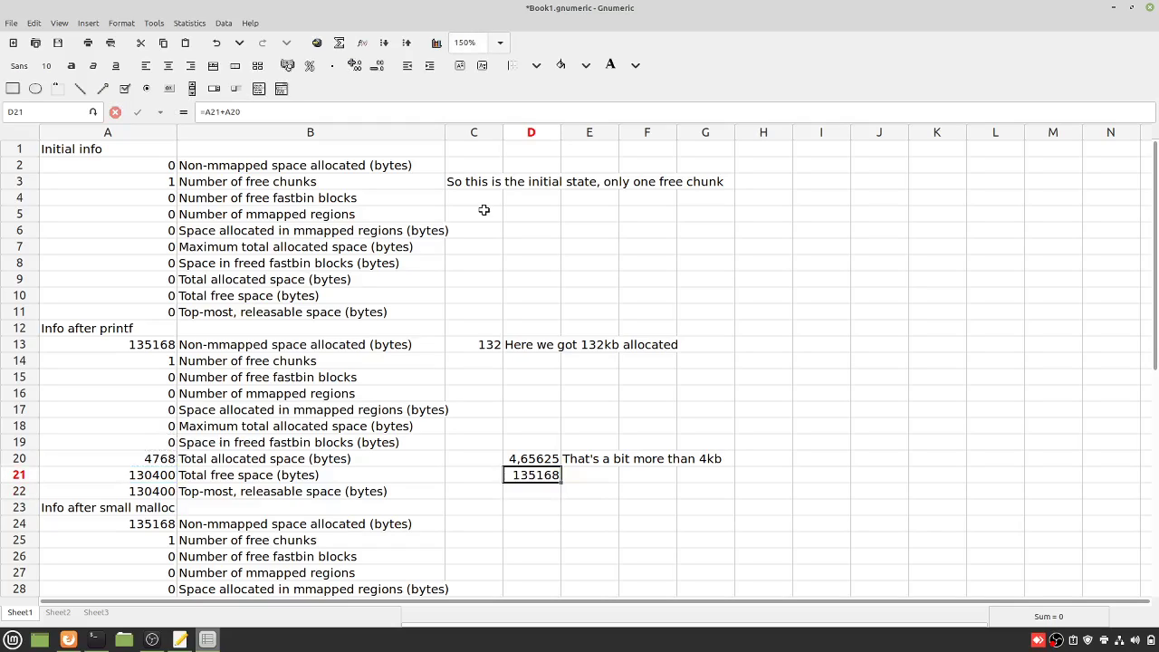
pyautogui.press('Left')
pyautogui.press('Right')
pyautogui.hotkey('ctrl', 'b')
pyautogui.press('Up')
pyautogui.press('Up')
pyautogui.press('Up')
pyautogui.press('Up')
pyautogui.press('Up')
pyautogui.press('Up')
pyautogui.press('Up')
pyautogui.press('Up')
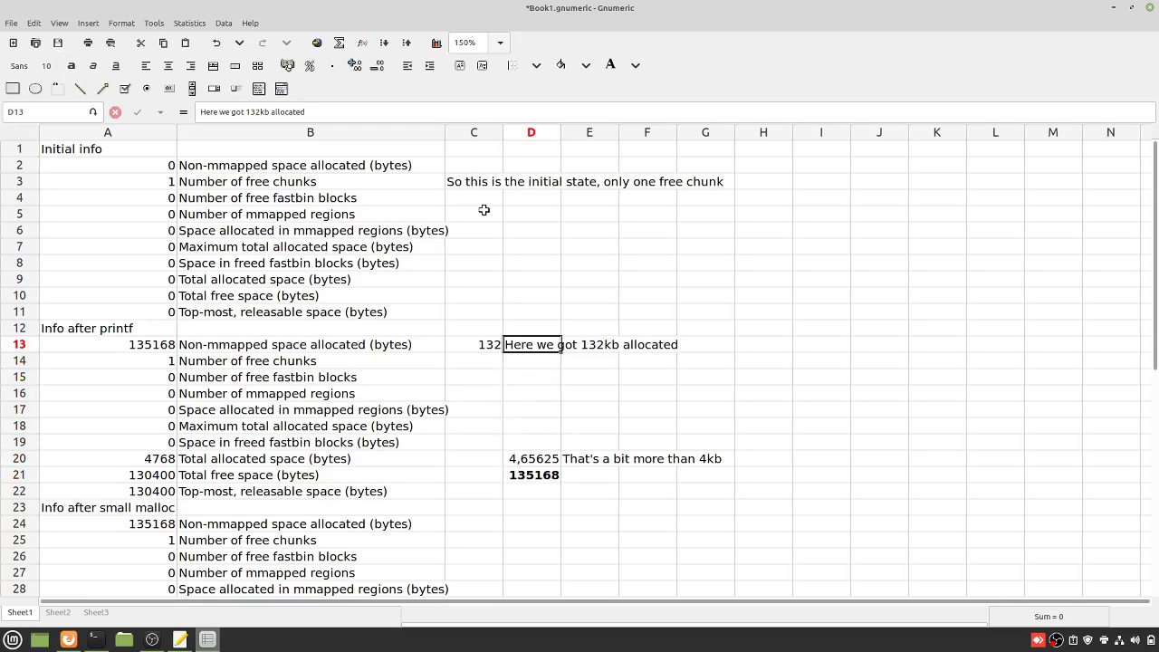
pyautogui.press('Left')
pyautogui.press('Left')
pyautogui.press('Left')
pyautogui.hotkey('ctrl', 'v')
pyautogui.press('Escape')
pyautogui.hotkey('ctrl', 'b')
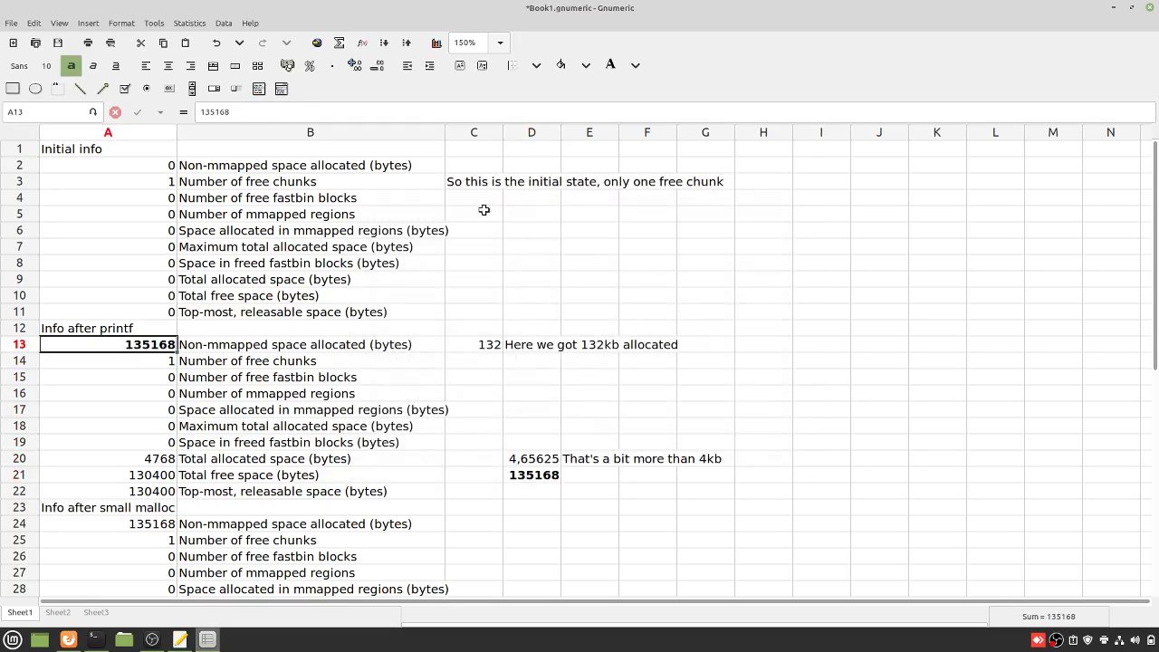
# Step: Enter the note "and that's the complement" in cell E21
pyautogui.press('Down')
pyautogui.press('Down')
pyautogui.press('Down')
pyautogui.press('Down')
pyautogui.press('Down')
pyautogui.press('Down')
pyautogui.press('Down')
pyautogui.press('Down')
pyautogui.press('Right')
pyautogui.press('Right')
pyautogui.press('Right')
pyautogui.press('Right')
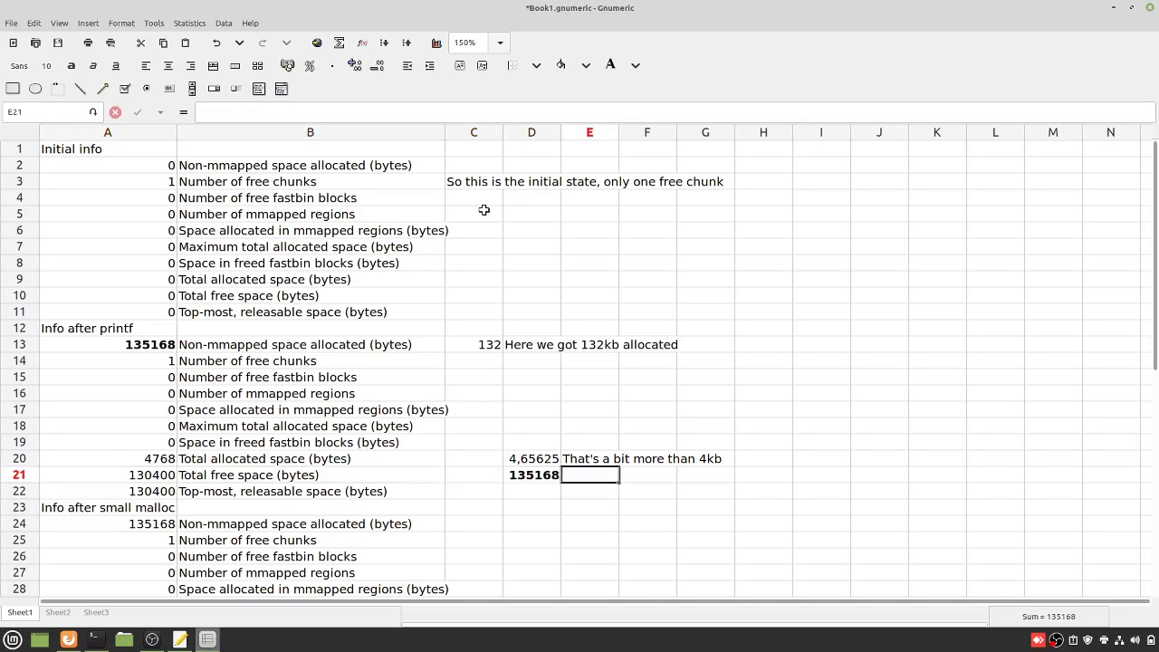
pyautogui.write('and thate')
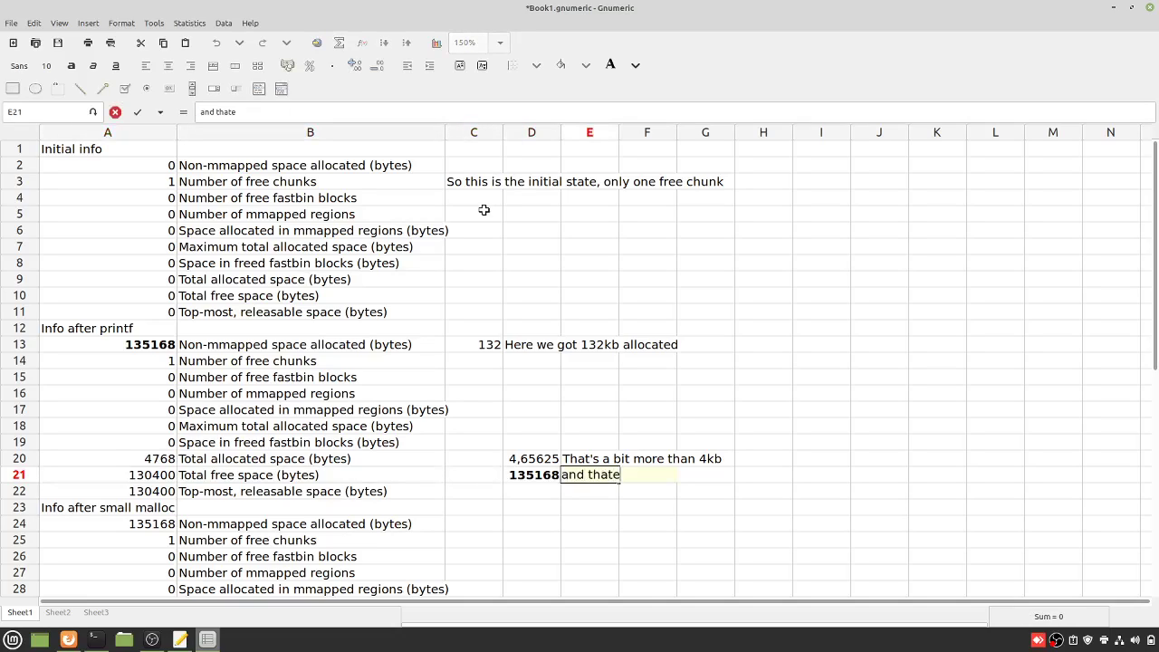
pyautogui.press('BackSpace')
pyautogui.write("'s the complement")
pyautogui.press('Return')
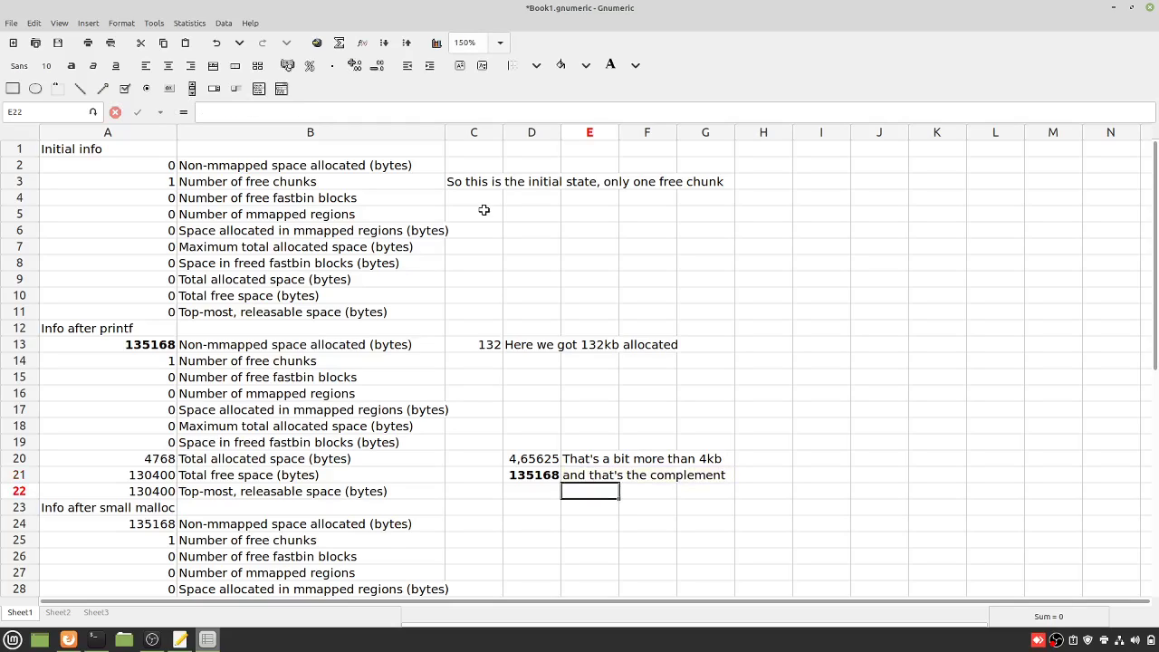
# Step: Enter the note "This did not move" in cell D24, in the small malloc section's non-mmapped space row
pyautogui.press('Down')
pyautogui.press('Down')
pyautogui.press('Down')
pyautogui.press('Down')
pyautogui.press('Down')
pyautogui.press('Down')
pyautogui.press('Down')
pyautogui.press('Down')
pyautogui.press('Down')
pyautogui.press('Down')
pyautogui.press('Down')
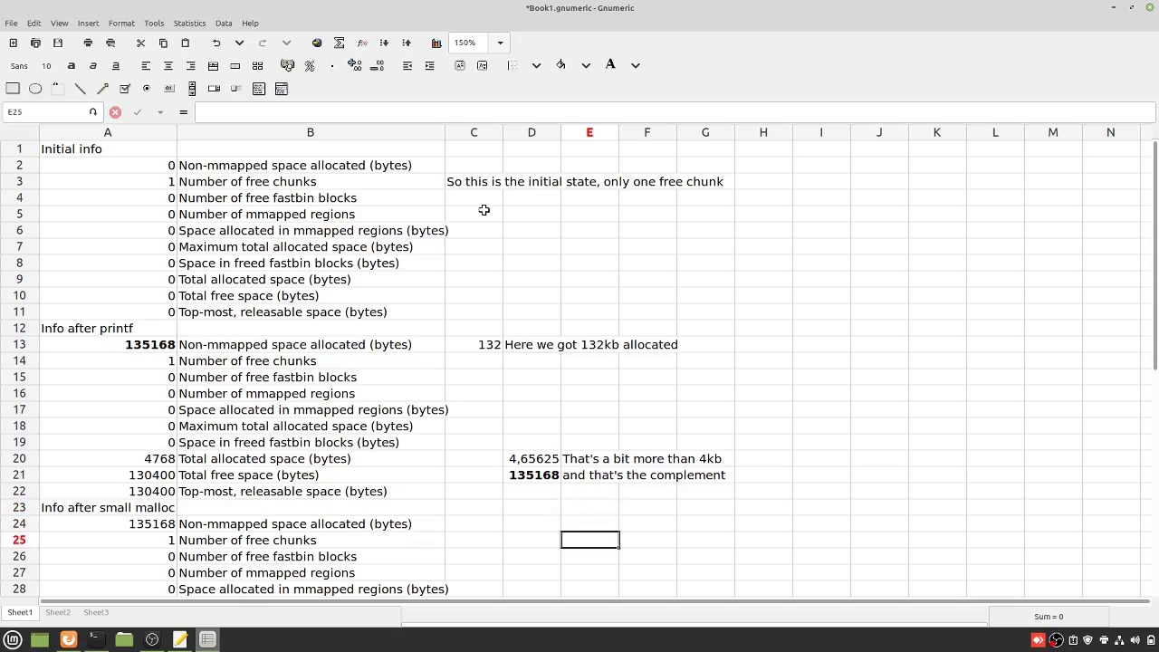
pyautogui.press('Down')
pyautogui.press('Down')
pyautogui.press('Down')
pyautogui.press('Down')
pyautogui.press('Down')
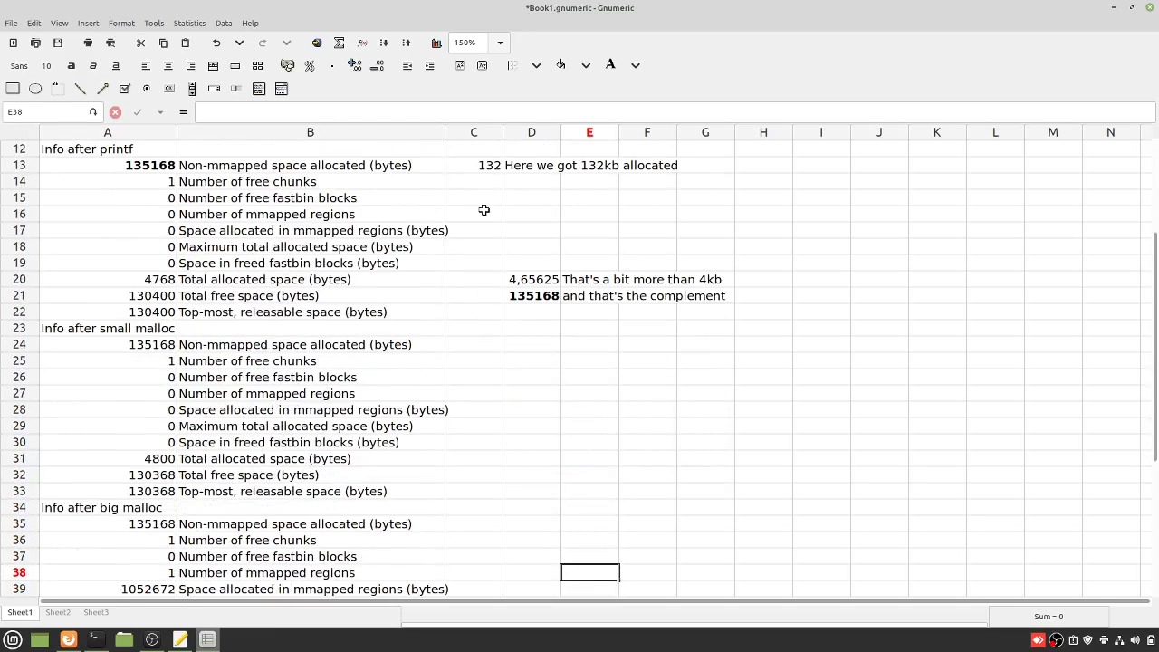
pyautogui.press('Up')
pyautogui.press('Up')
pyautogui.press('Up')
pyautogui.press('Up')
pyautogui.press('Up')
pyautogui.press('Up')
pyautogui.press('Up')
pyautogui.press('Up')
pyautogui.press('Up')
pyautogui.press('Up')
pyautogui.press('Up')
pyautogui.press('Up')
pyautogui.press('Up')
pyautogui.press('Up')
pyautogui.press('Left')
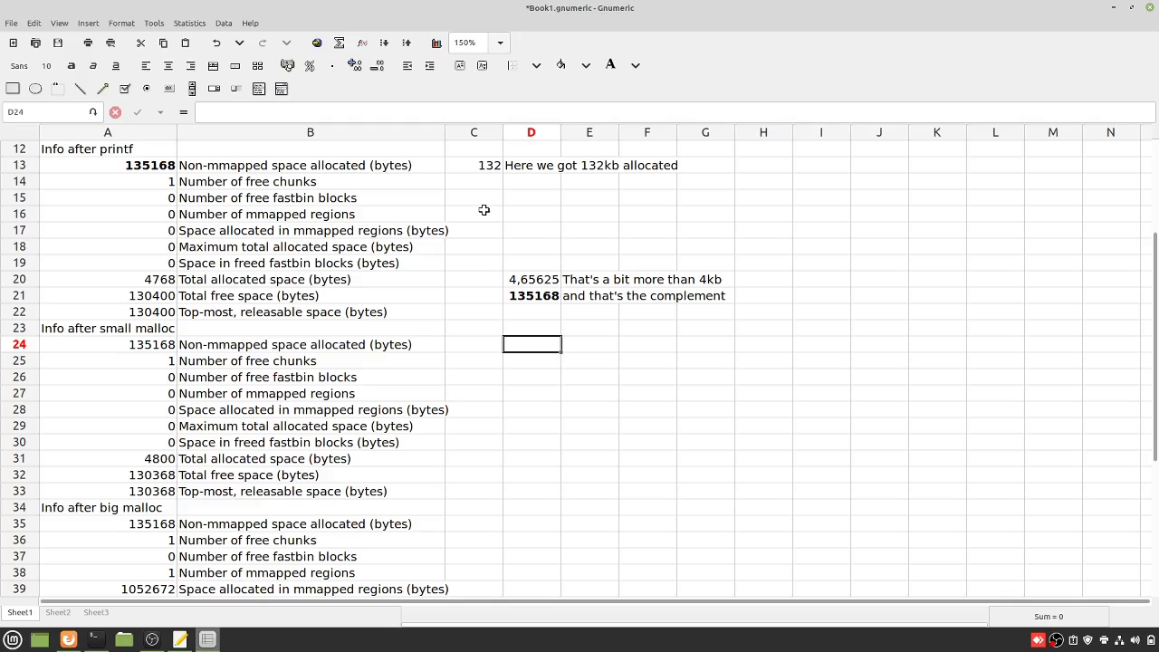
pyautogui.write('This did no')
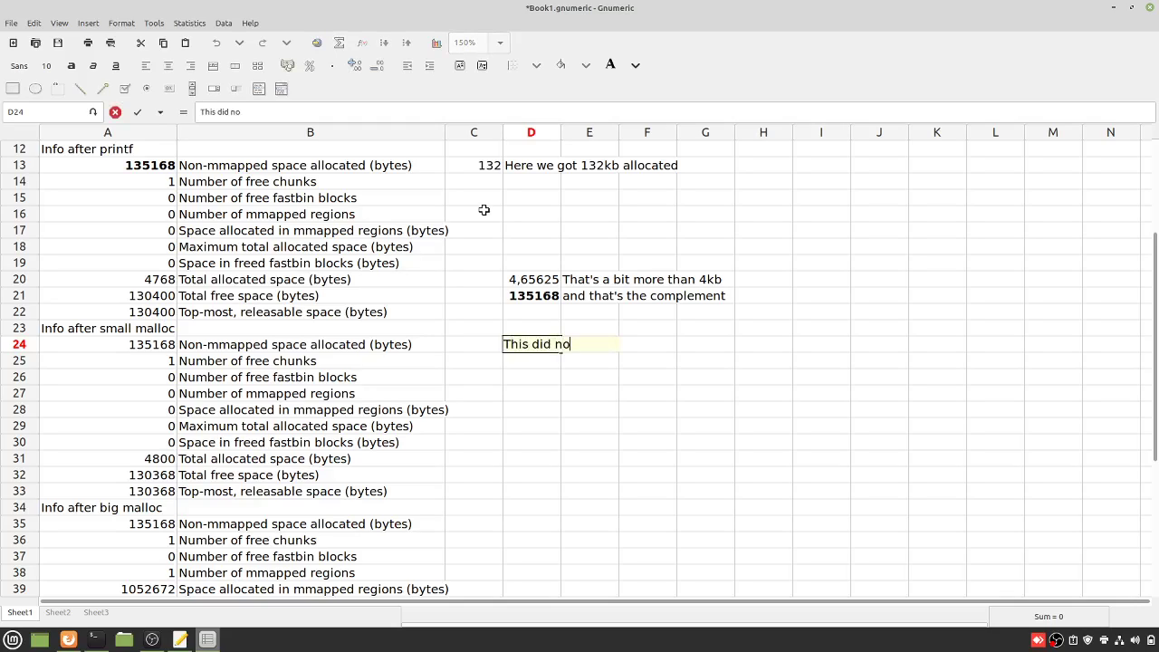
pyautogui.write('t move')
pyautogui.press('Return')
# Step: Make the small malloc section's non-mmapped space value in A24 and total allocated space value in A31 bold
pyautogui.press('Up')
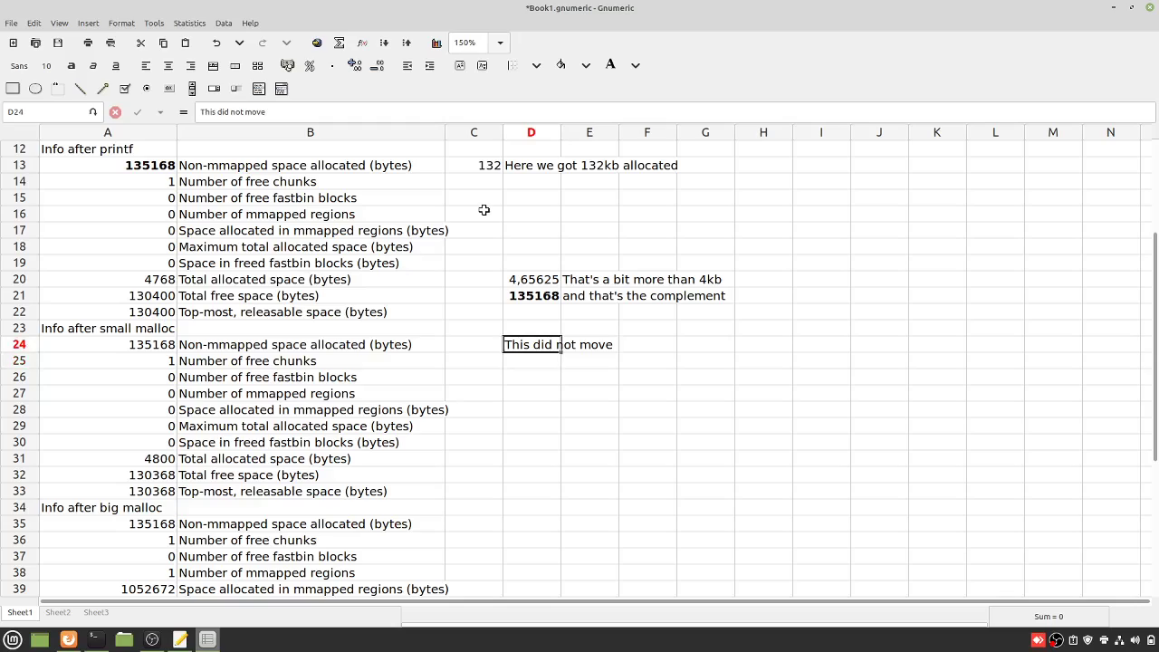
pyautogui.press('Left')
pyautogui.press('Left')
pyautogui.press('Left')
pyautogui.hotkey('ctrl', 'b')
pyautogui.press('Down')
pyautogui.press('Down')
pyautogui.press('Down')
pyautogui.press('Down')
pyautogui.press('Down')
pyautogui.press('Down')
pyautogui.press('Down')
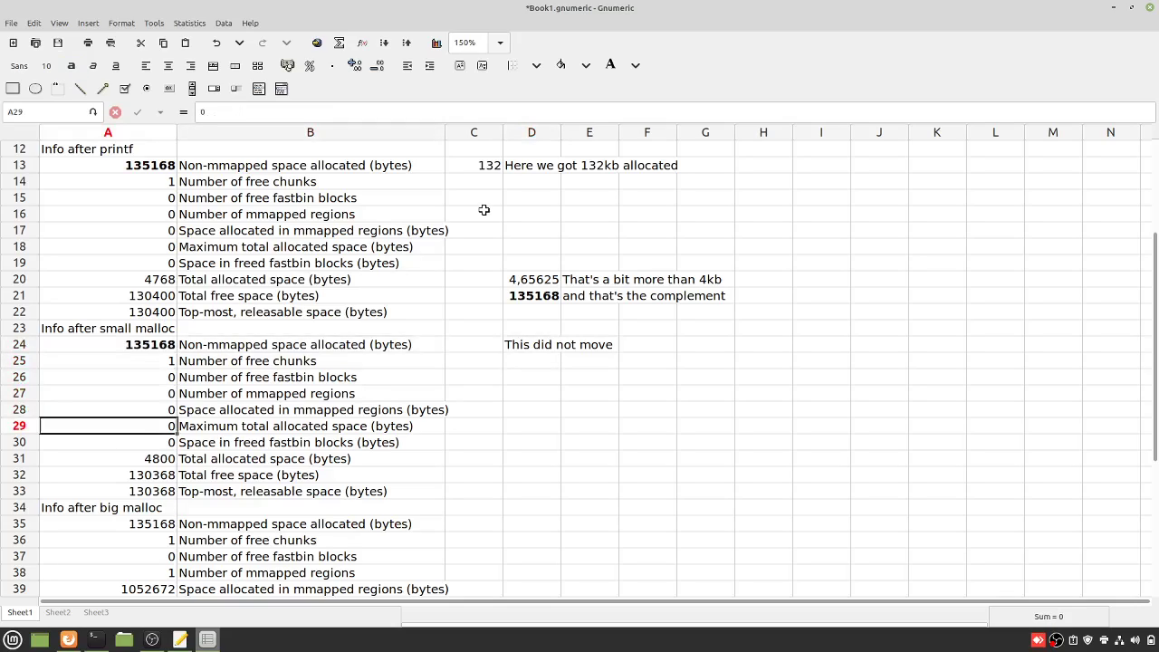
pyautogui.hotkey('ctrl', 'b')
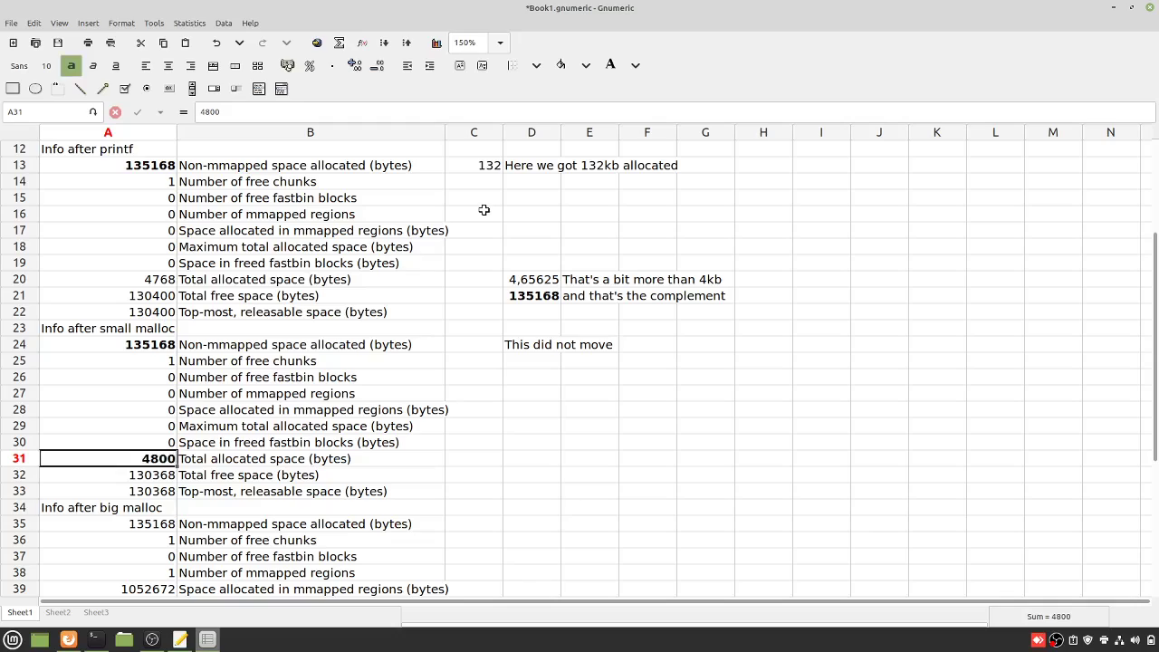
# Step: Enter the note "This changed" in cell D31, beside the small malloc section's total allocated space
pyautogui.press('Right')
pyautogui.press('Right')
pyautogui.press('Right')
pyautogui.write('This changed')
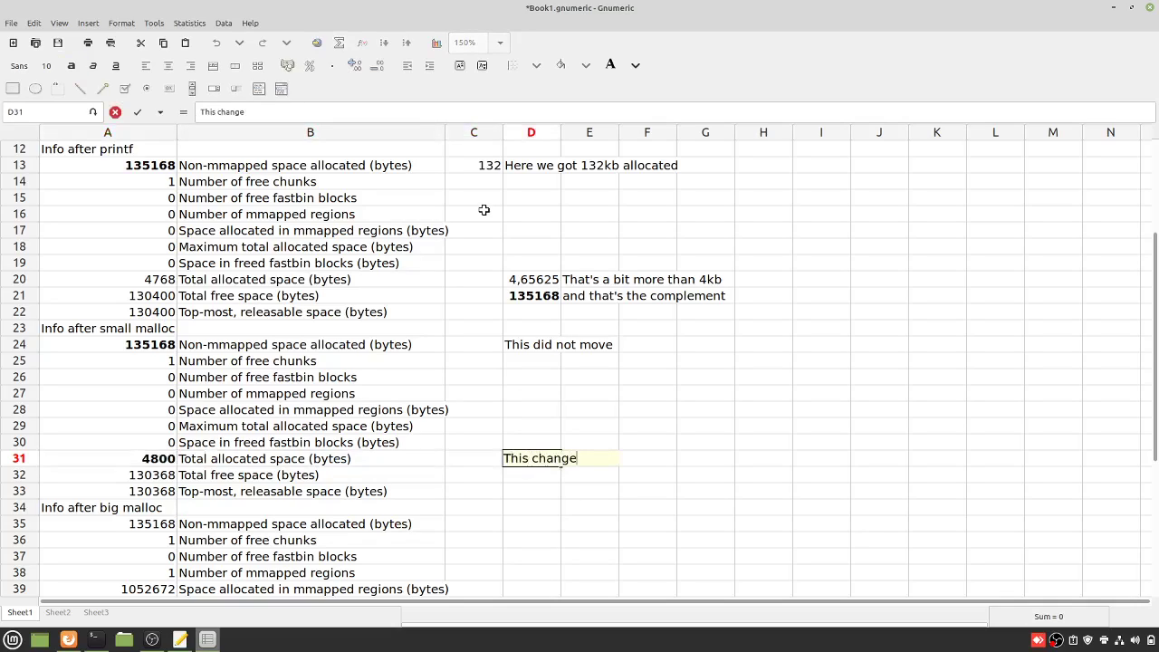
pyautogui.press('Tab')
# Step: Enter the formula =A31-A20 in cell D32 to compute the allocated space difference between small malloc and printf
pyautogui.press('Down')
pyautogui.press('Left')
pyautogui.write('=')
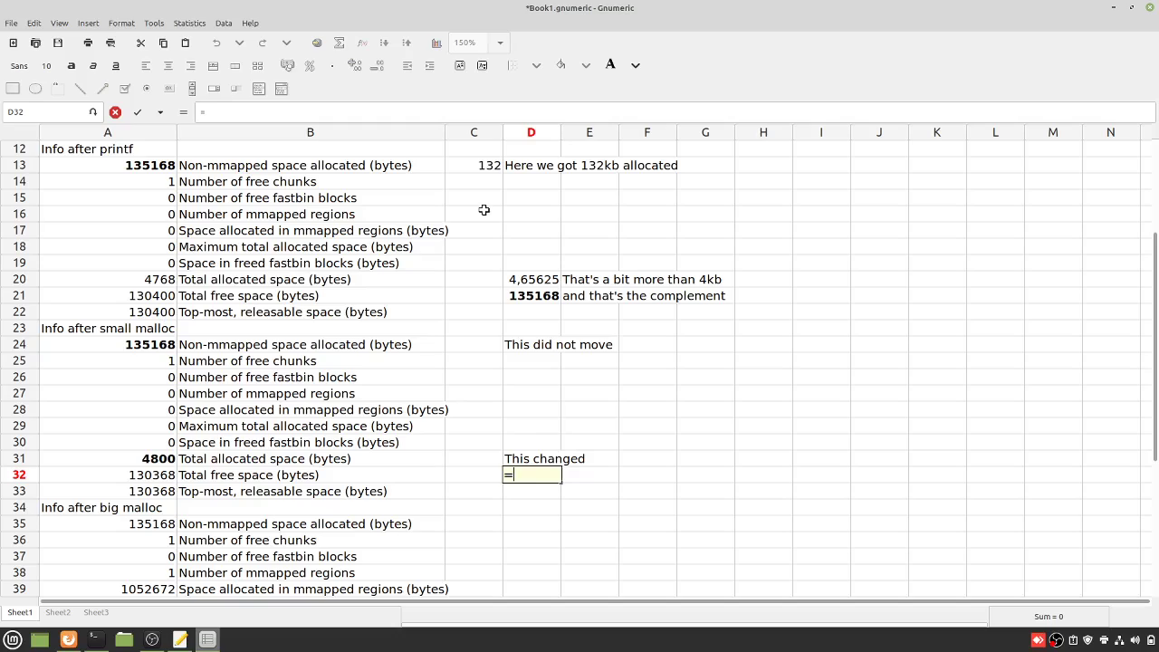
pyautogui.press('Left')
pyautogui.press('Left')
pyautogui.press('Left')
pyautogui.press('Up')
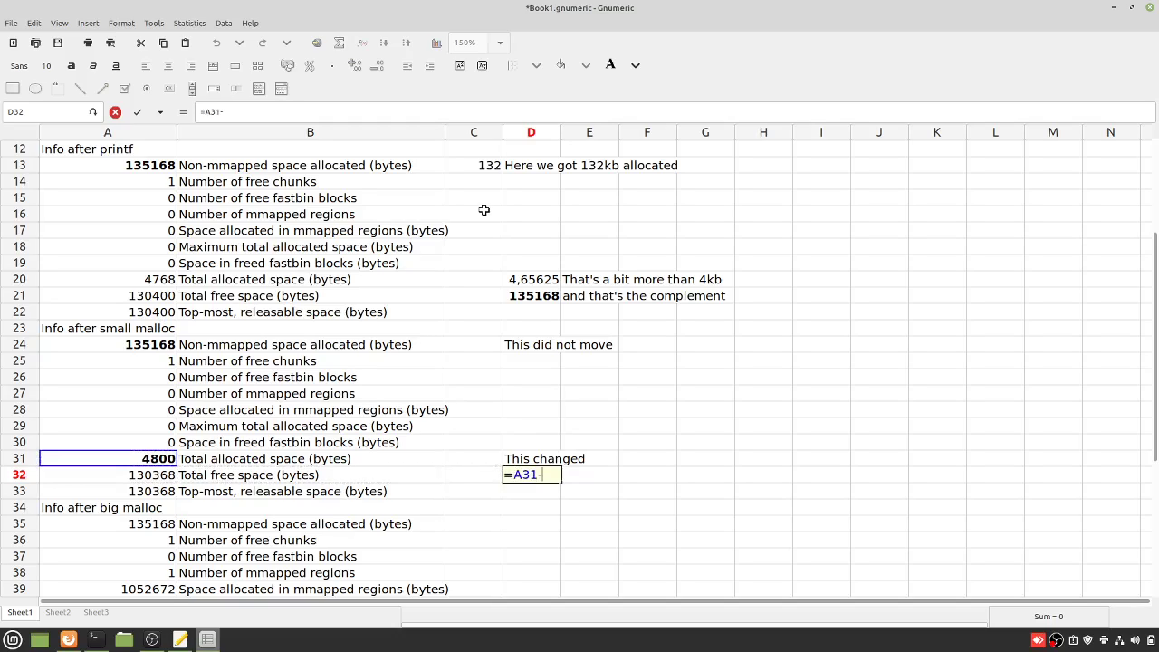
pyautogui.write('-')
pyautogui.press('Up')
pyautogui.press('Up')
pyautogui.press('Up')
pyautogui.press('Up')
pyautogui.press('Up')
pyautogui.press('Up')
pyautogui.press('Up')
pyautogui.press('Up')
pyautogui.press('Up')
pyautogui.press('Up')
pyautogui.press('Up')
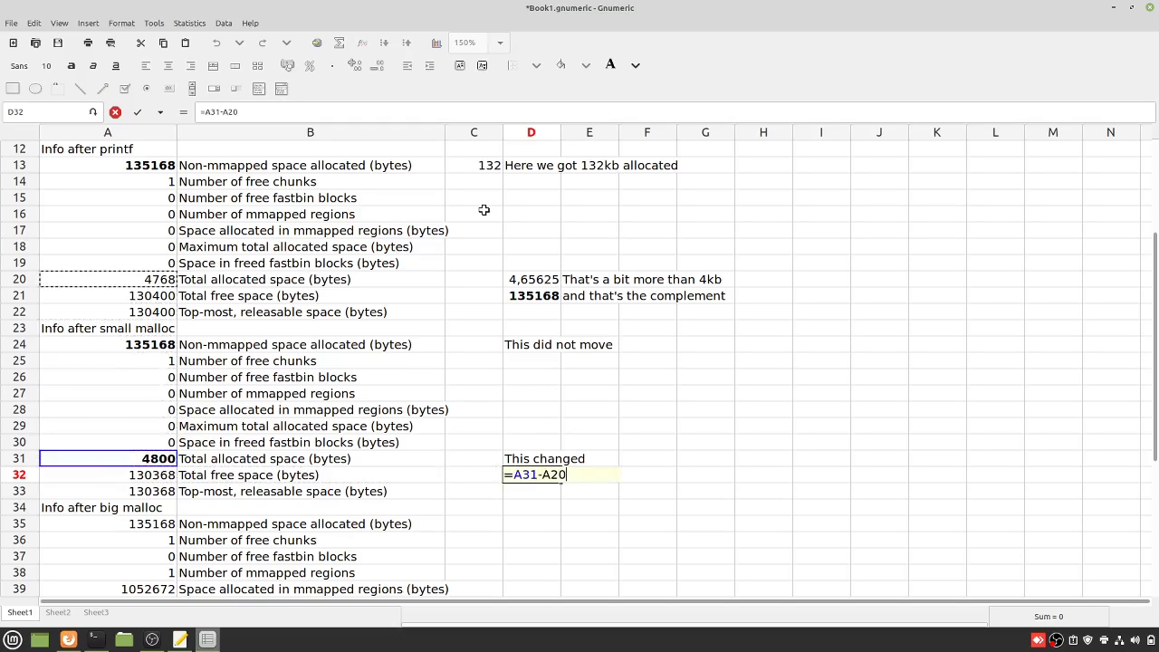
pyautogui.press('Return')
pyautogui.press('Up')
pyautogui.press('Right')
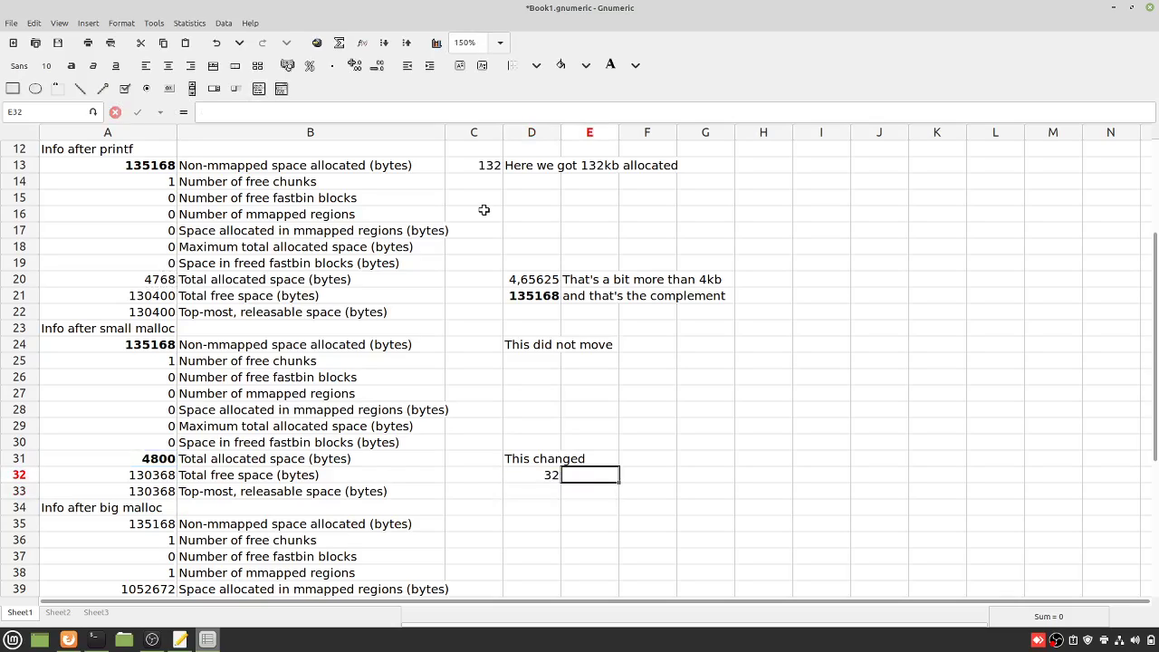
# Step: Enter the note "32 bytes were allocated for our five bytes" in cell E32, beside the computed difference
pyautogui.write('32 byt')
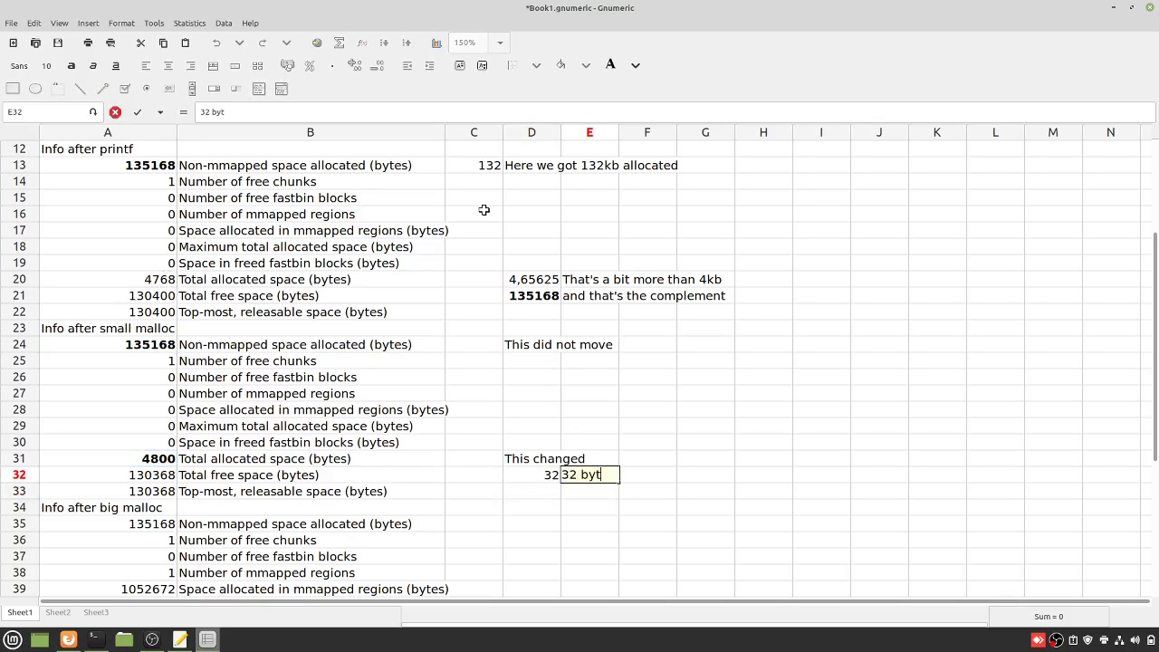
pyautogui.write('es were allocatd f')
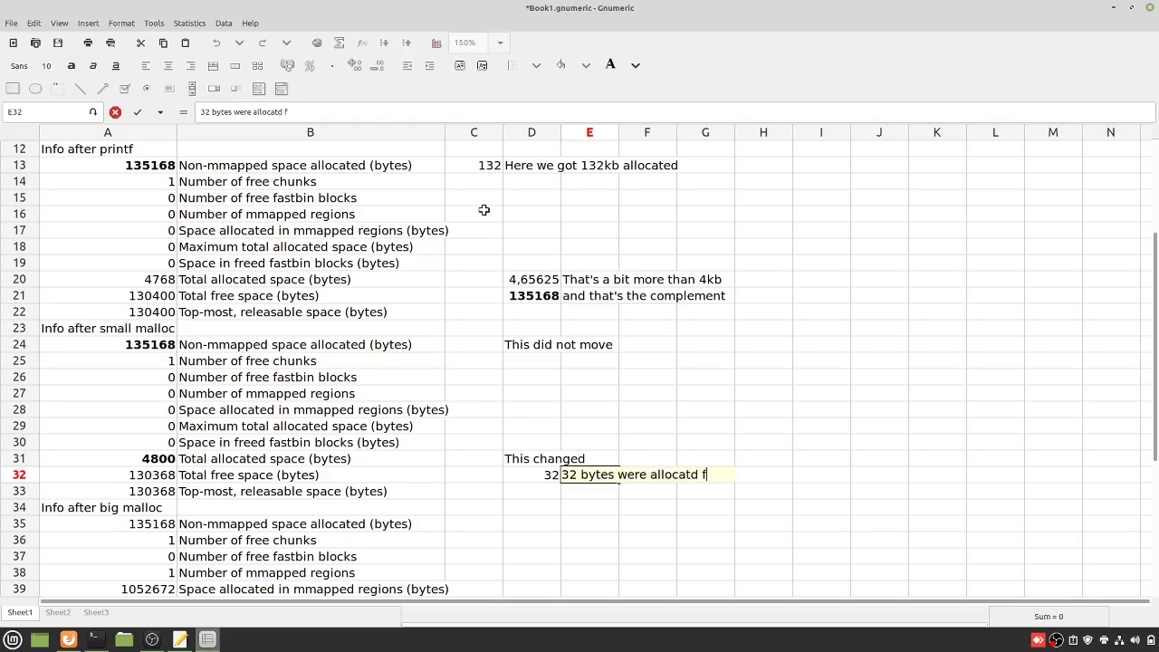
pyautogui.write('or')
pyautogui.press('BackSpace')
pyautogui.press('BackSpace')
pyautogui.press('BackSpace')
pyautogui.write('or our five byts')
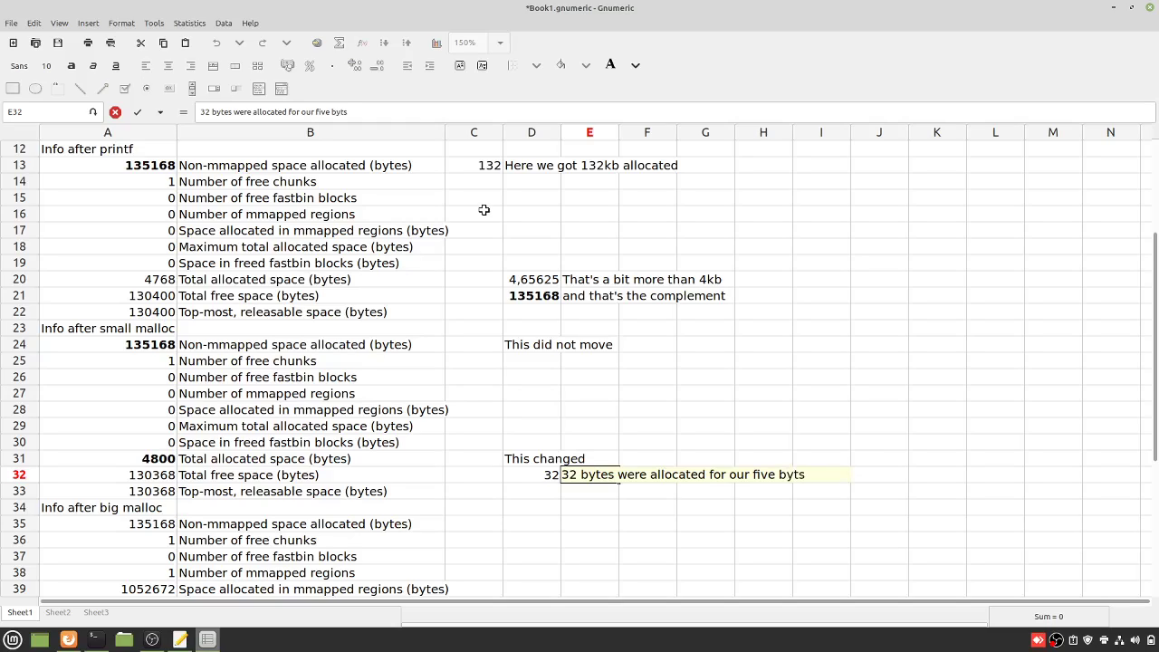
pyautogui.press('Return')
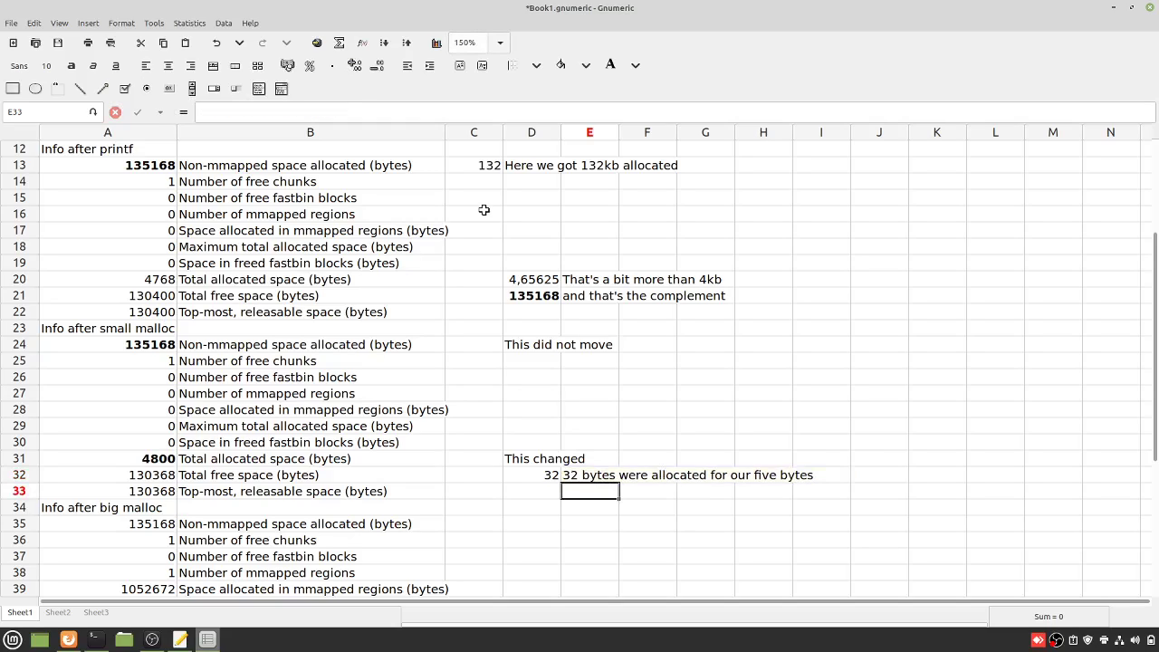
# Step: Enter the note "Remainder changed by as much" in cell D33, in the small malloc section's releasable space row
pyautogui.press('Left')
pyautogui.write('Remainde')
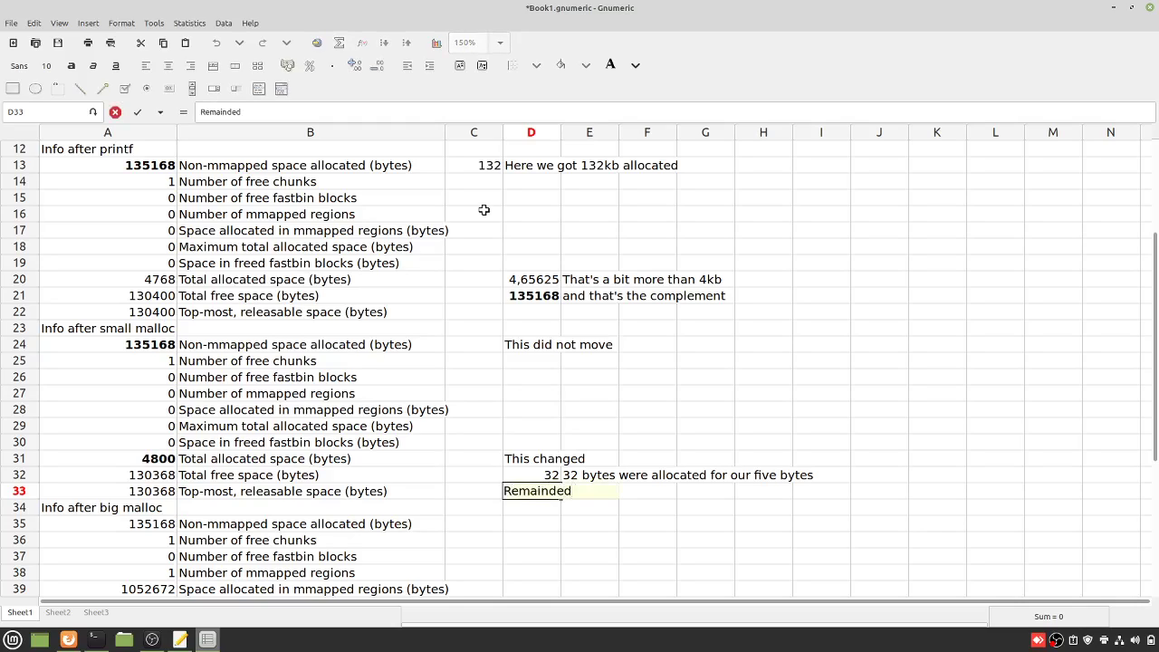
pyautogui.write('d')
pyautogui.press('BackSpace')
pyautogui.press('BackSpace')
pyautogui.press('BackSpace')
pyautogui.write('der changed by as much')
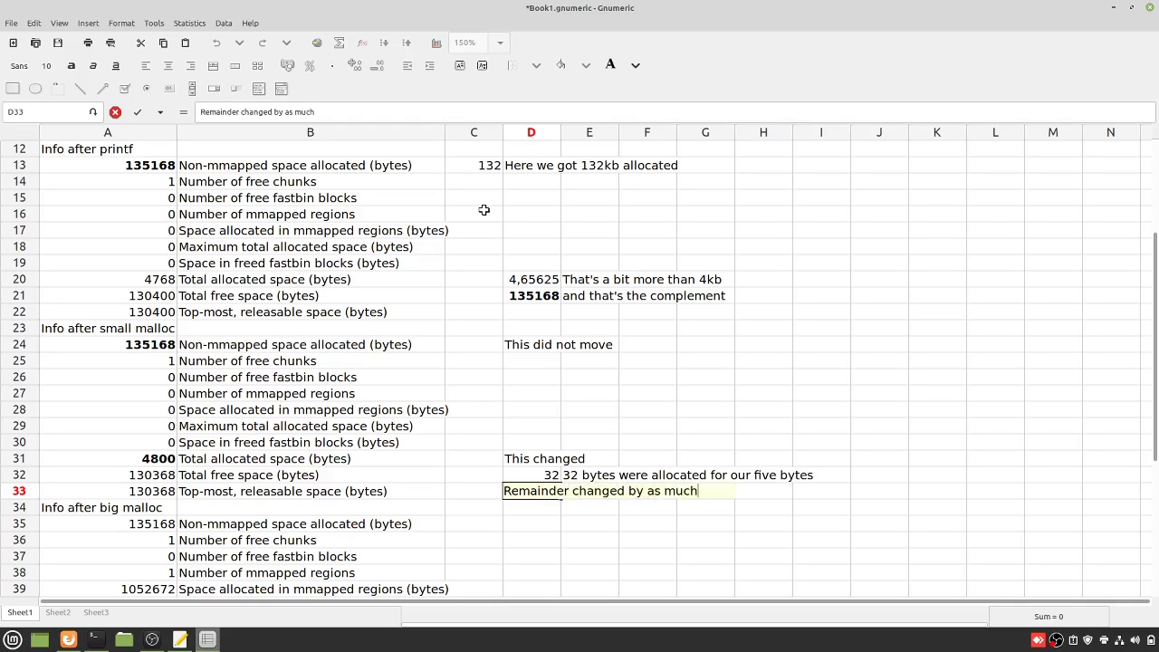
pyautogui.press('Return')
# Step: Enter the note "Here we allocated 1Mb" in cell D35, in the big malloc section's non-mmapped space row
pyautogui.press('Up')
pyautogui.press('Left')
pyautogui.press('Left')
pyautogui.press('Up')
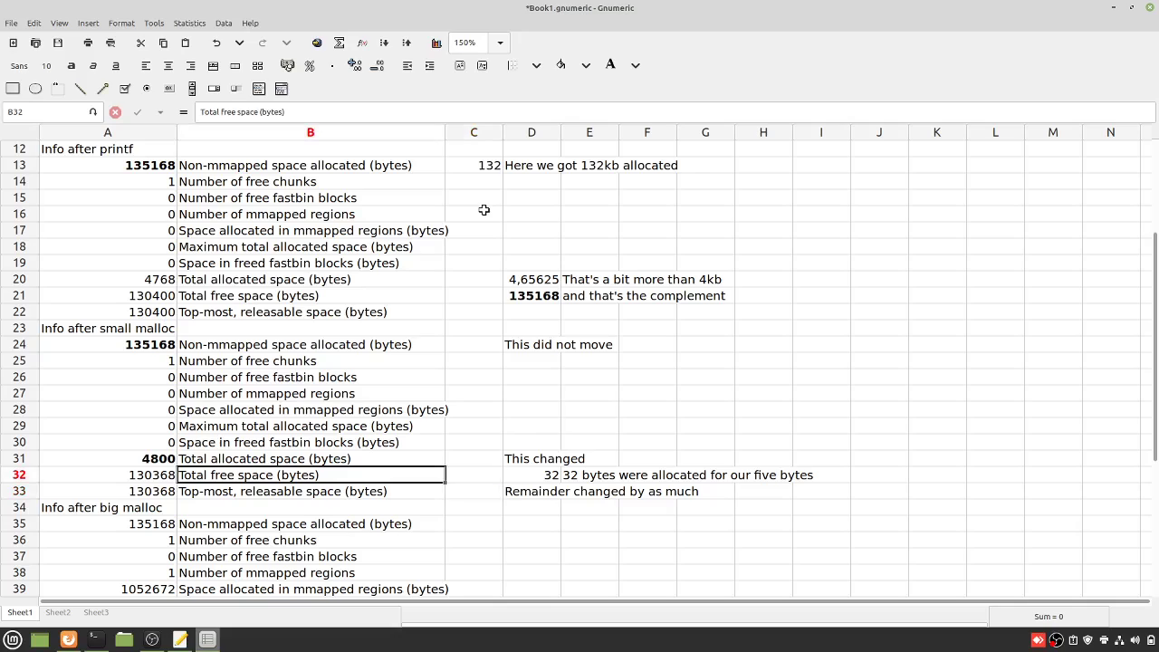
pyautogui.press('Down')
pyautogui.press('Down')
pyautogui.press('Down')
pyautogui.press('Down')
pyautogui.press('Down')
pyautogui.press('Down')
pyautogui.press('Down')
pyautogui.press('Down')
pyautogui.press('Down')
pyautogui.press('Down')
pyautogui.press('Down')
pyautogui.press('Down')
pyautogui.press('Down')
pyautogui.press('Down')
pyautogui.press('Down')
pyautogui.press('Up')
pyautogui.press('Up')
pyautogui.press('Up')
pyautogui.press('Up')
pyautogui.press('Up')
pyautogui.press('Up')
pyautogui.press('Up')
pyautogui.press('Up')
pyautogui.press('Up')
pyautogui.press('Up')
pyautogui.press('Up')
pyautogui.press('Up')
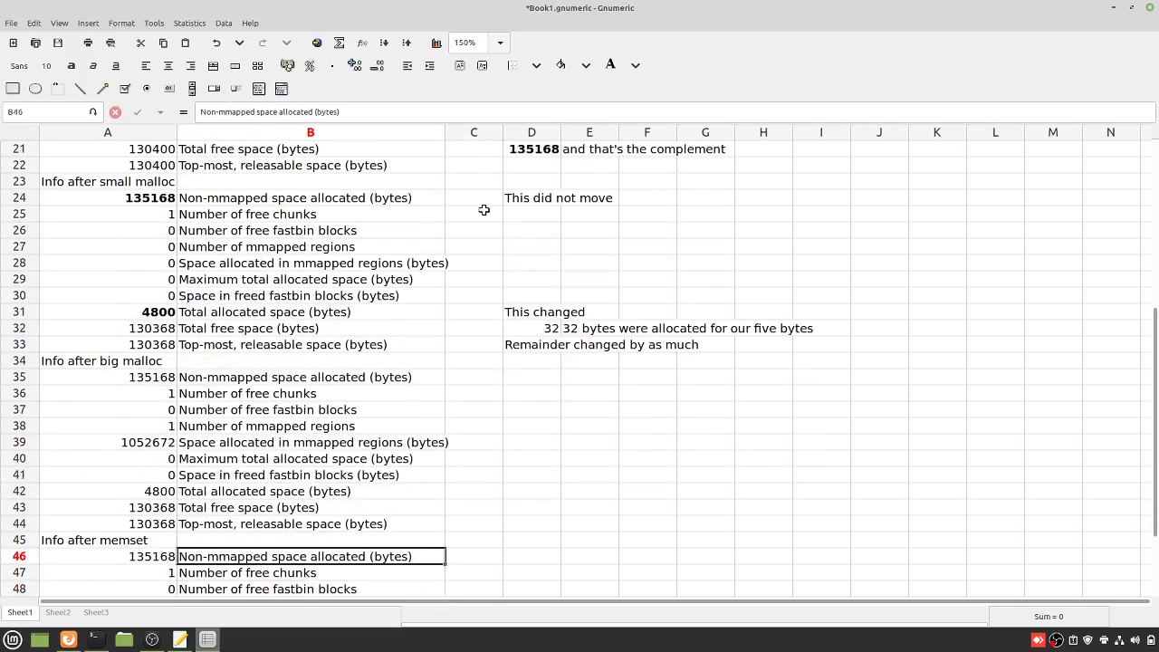
pyautogui.press('Right')
pyautogui.press('Right')
pyautogui.write('He')
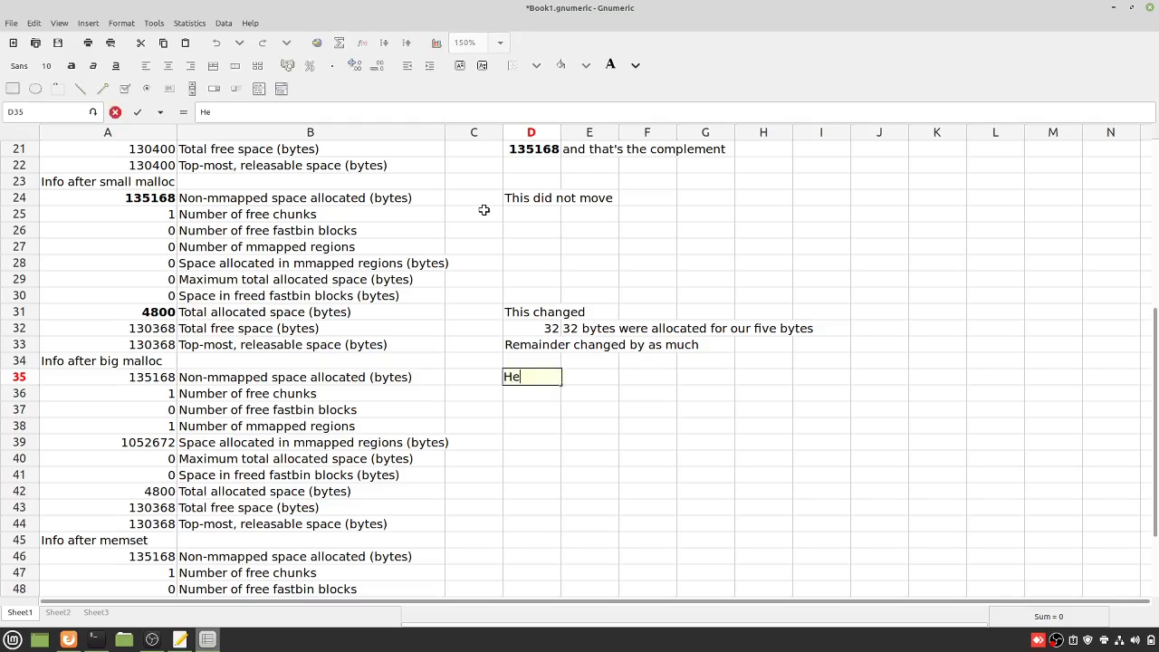
pyautogui.write('re we allocated')
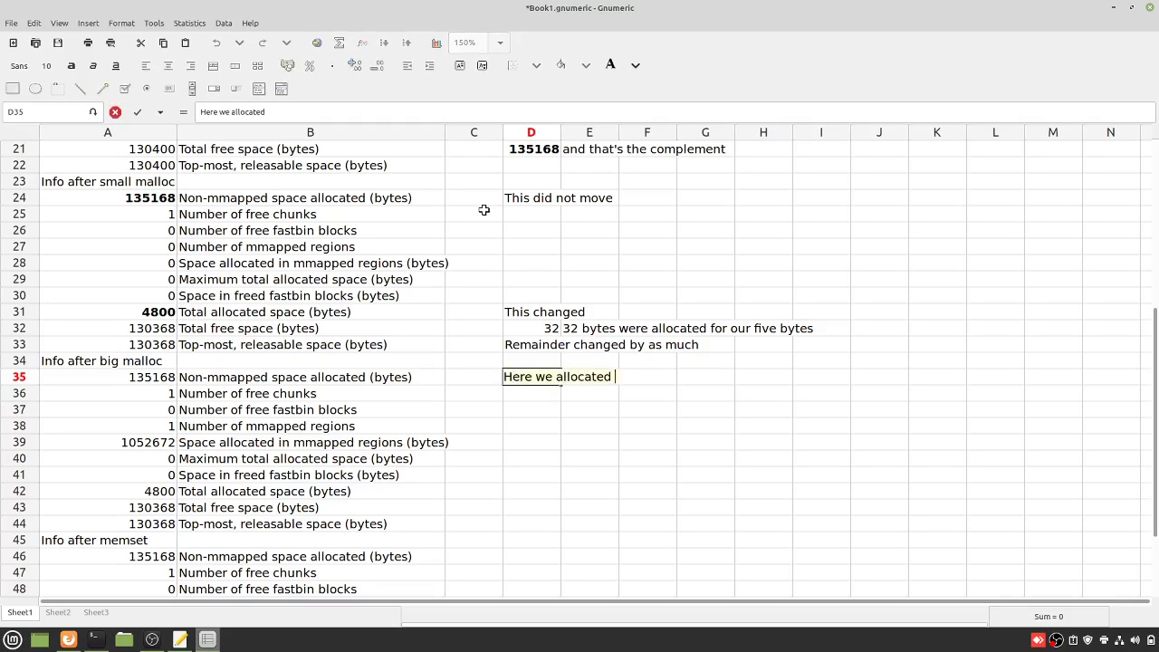
pyautogui.write(' 1Mb')
pyautogui.press('Return')
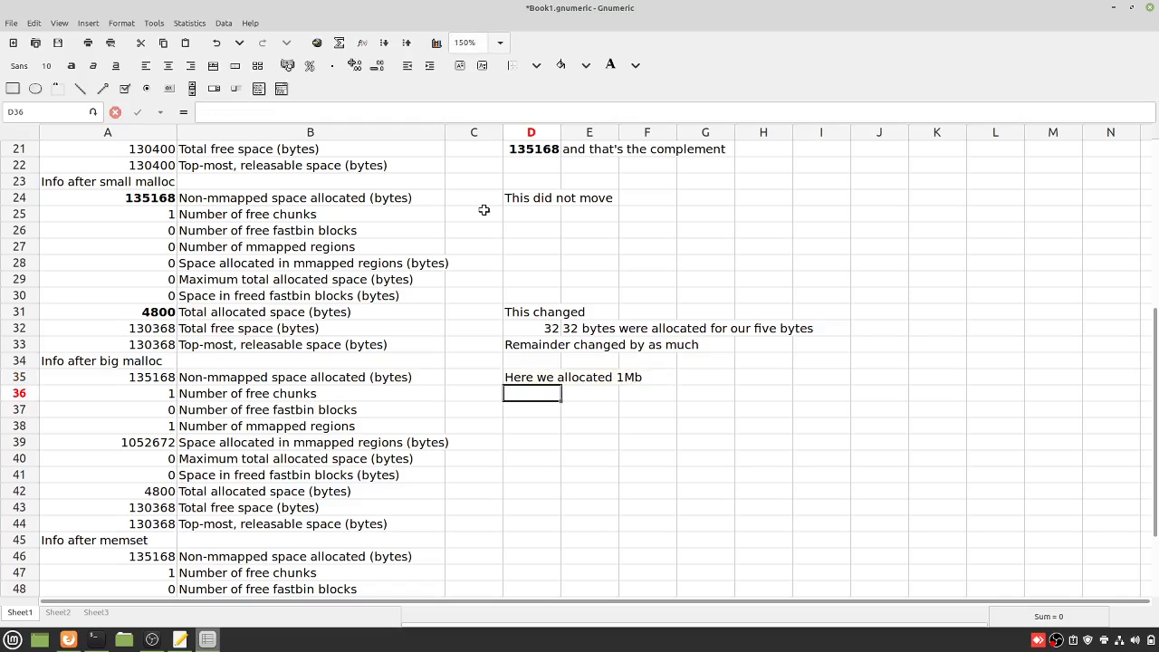
# Step: Make the big malloc section's non-mmapped space value in A35 and total allocated space value in A42 bold
pyautogui.press('Up')
pyautogui.press('Left')
pyautogui.press('Left')
pyautogui.press('Left')
pyautogui.hotkey('ctrl', 'b')
pyautogui.press('Down')
pyautogui.press('Down')
pyautogui.press('Down')
pyautogui.press('Down')
pyautogui.press('Down')
pyautogui.press('Down')
pyautogui.press('Down')
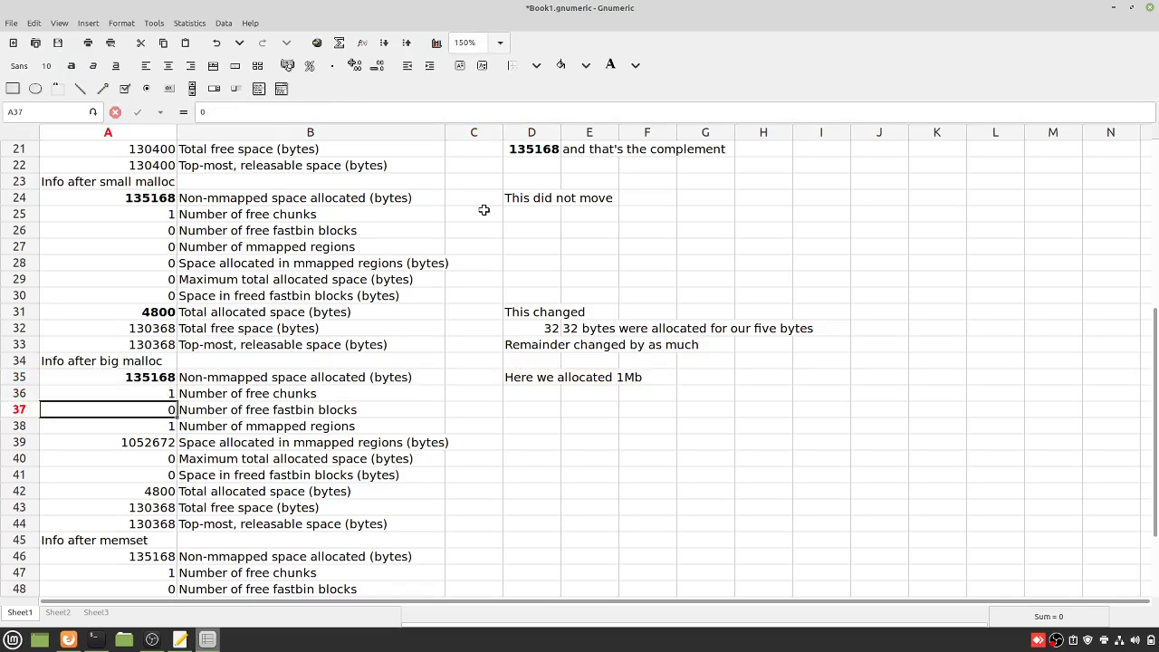
pyautogui.hotkey('ctrl', 'b')
# Step: Make the big malloc section's total free space value in A43 bold
pyautogui.press('Up')
pyautogui.press('Up')
pyautogui.press('Up')
pyautogui.press('Up')
pyautogui.press('Up')
pyautogui.press('Up')
pyautogui.press('Up')
pyautogui.press('Up')
pyautogui.press('Up')
pyautogui.press('Up')
pyautogui.press('Up')
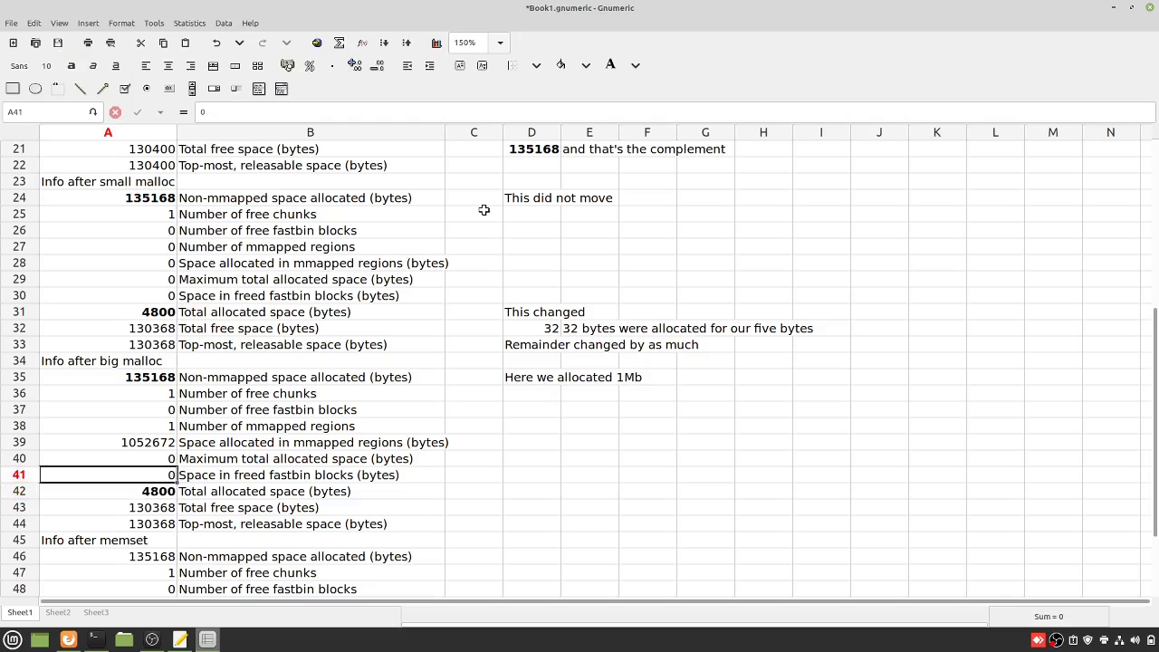
pyautogui.press('Down')
pyautogui.press('Down')
pyautogui.press('Down')
pyautogui.press('Down')
pyautogui.press('Down')
pyautogui.press('Down')
pyautogui.press('Down')
pyautogui.press('Down')
pyautogui.press('Down')
pyautogui.press('Down')
pyautogui.press('Down')
pyautogui.press('Down')
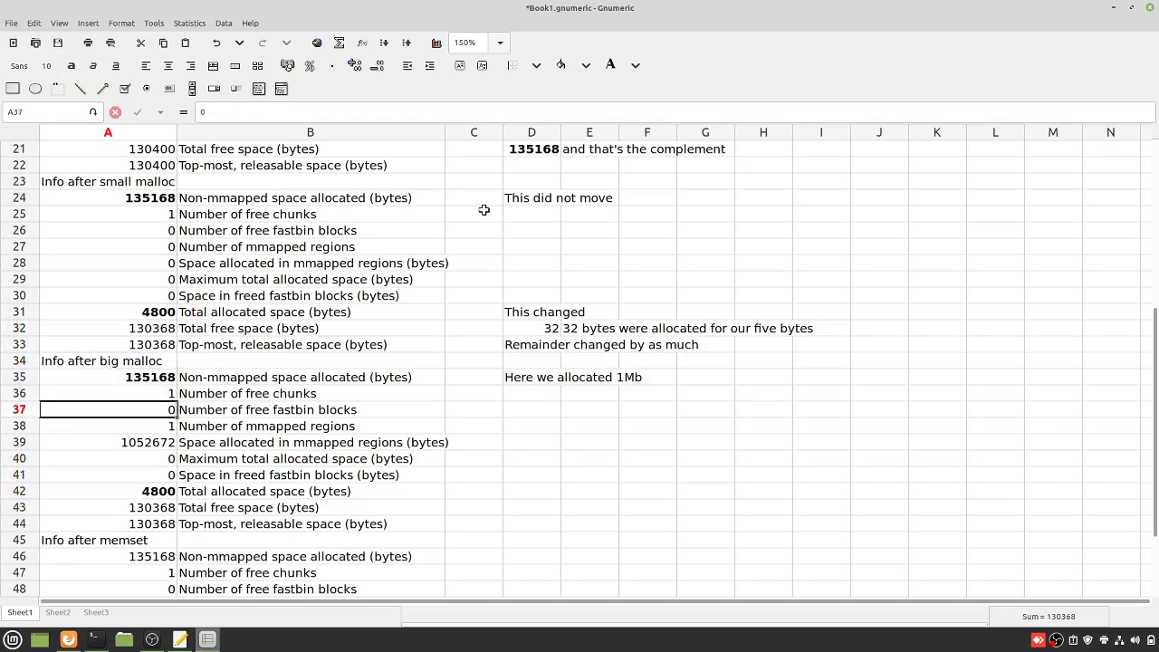
# Step: Enter the note "This did not change" in cell D42, beside the big malloc section's total allocated space
pyautogui.press('Right')
pyautogui.press('Right')
pyautogui.press('Right')
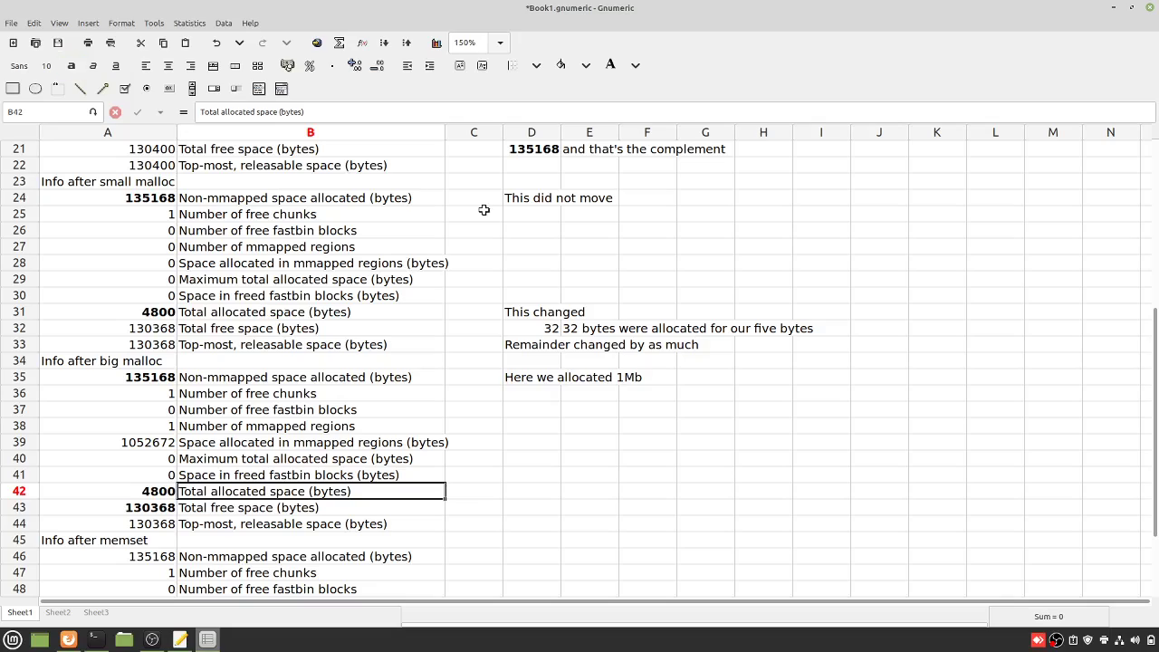
pyautogui.write('This did not change')
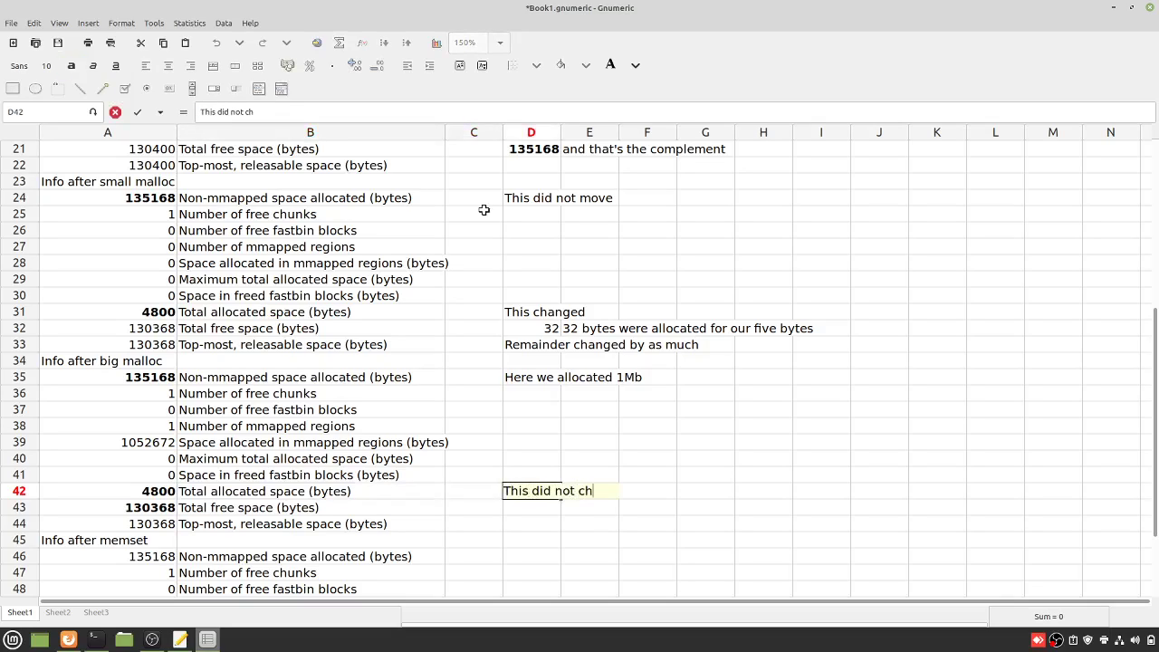
pyautogui.press('Return')
# Step: Make the big malloc section's value for space allocated in mmapped regions, in A39, bold
pyautogui.press('Up')
pyautogui.press('Up')
pyautogui.press('Up')
pyautogui.press('Left')
pyautogui.press('Left')
pyautogui.press('Left')
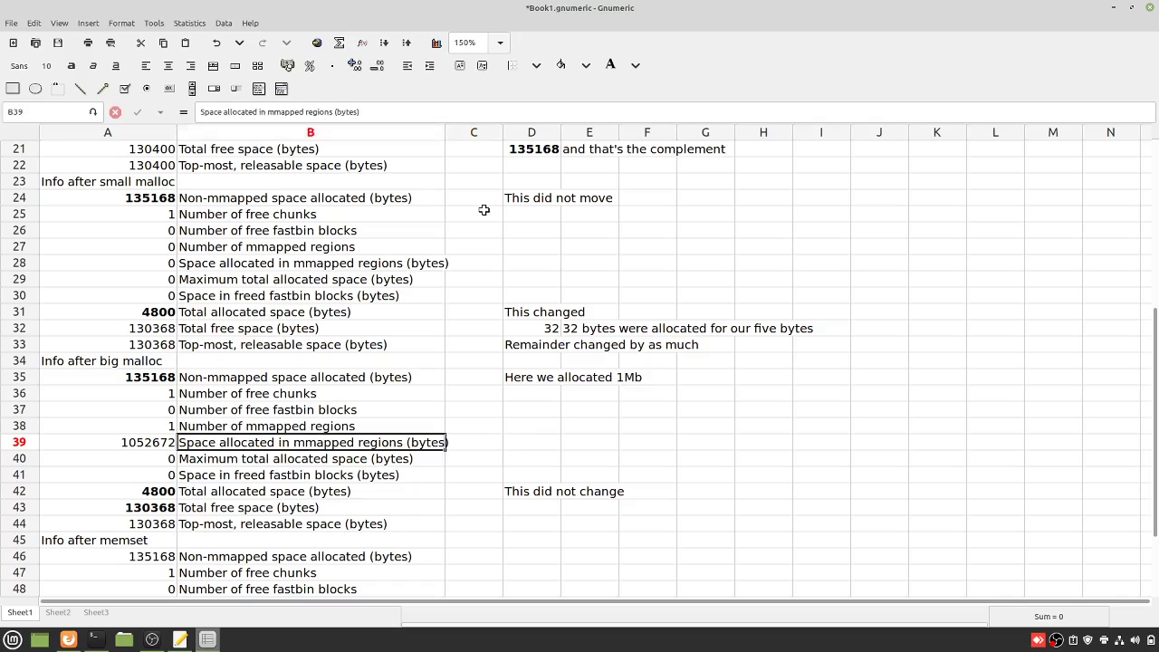
# Step: Enter the note "Instead it was allocated to mmapped regions" in cell D39
pyautogui.press('Right')
pyautogui.press('Right')
pyautogui.press('Right')
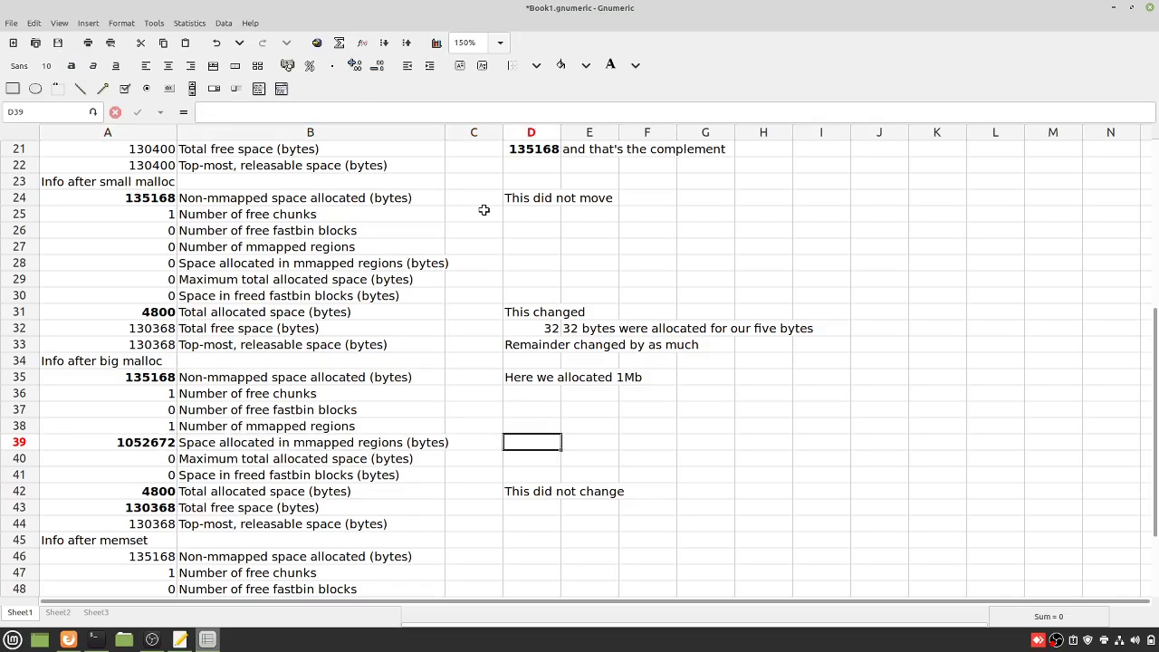
pyautogui.write('Instead it wqas')
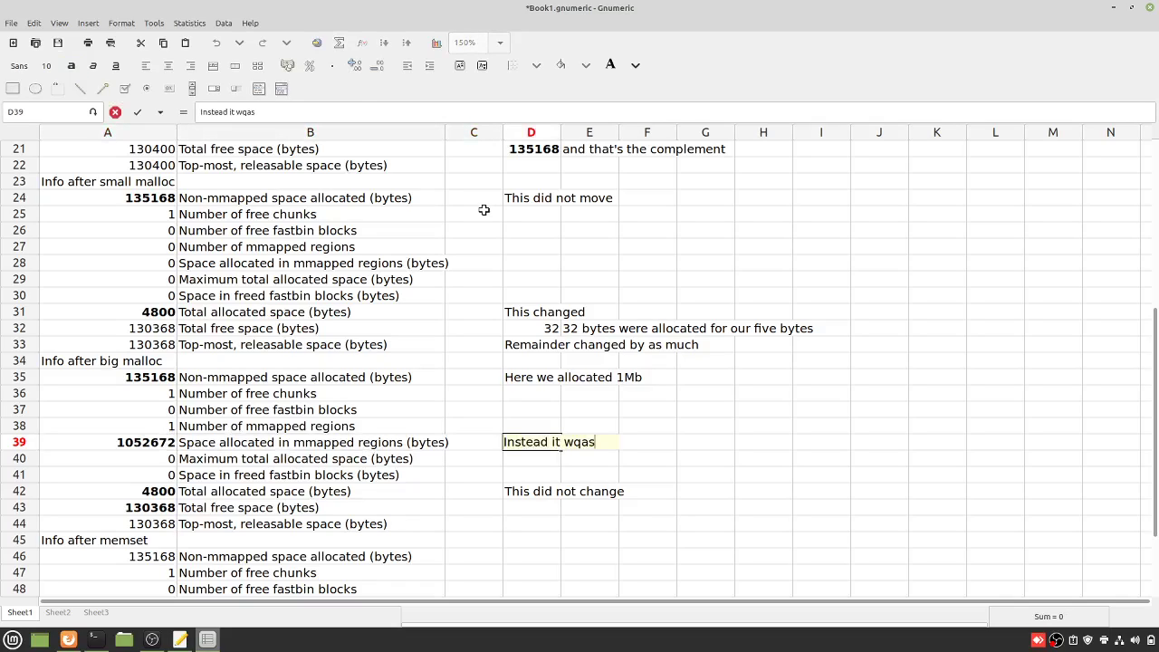
pyautogui.press('BackSpace')
pyautogui.press('BackSpace')
pyautogui.write('s al')
pyautogui.press('BackSpace')
pyautogui.press('BackSpace')
pyautogui.press('BackSpace')
pyautogui.press('BackSpace')
pyautogui.press('BackSpace')
pyautogui.write('as allocated ')
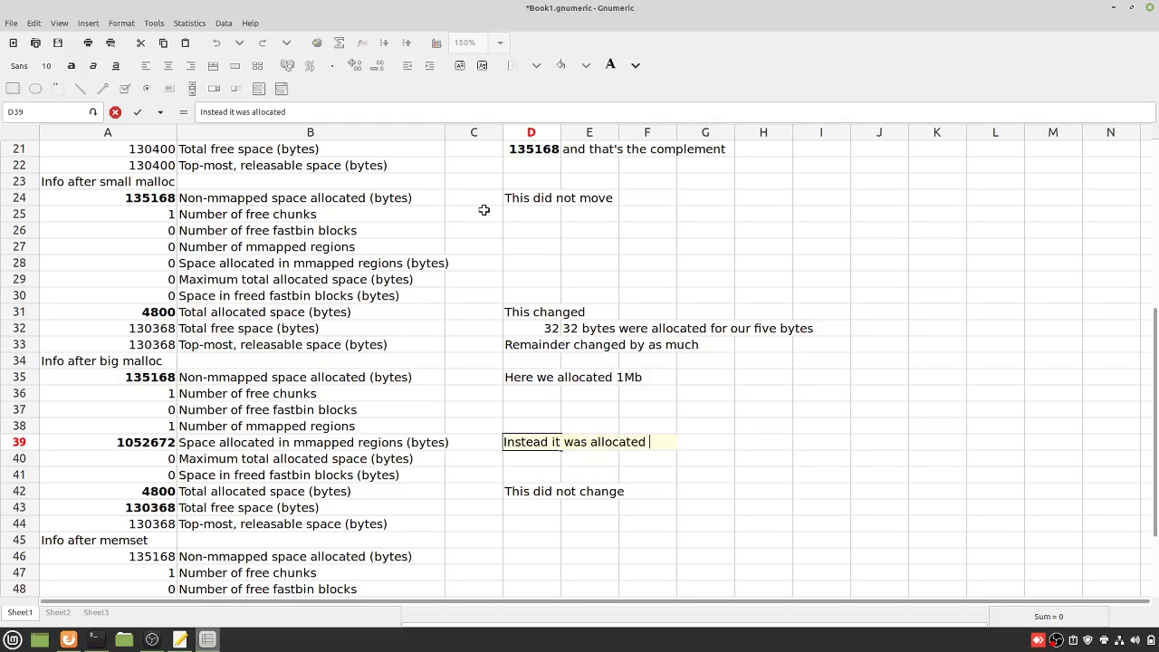
pyautogui.write('t')
pyautogui.write('o mmpa')
pyautogui.press('BackSpace')
pyautogui.press('BackSpace')
pyautogui.write('apped regio')
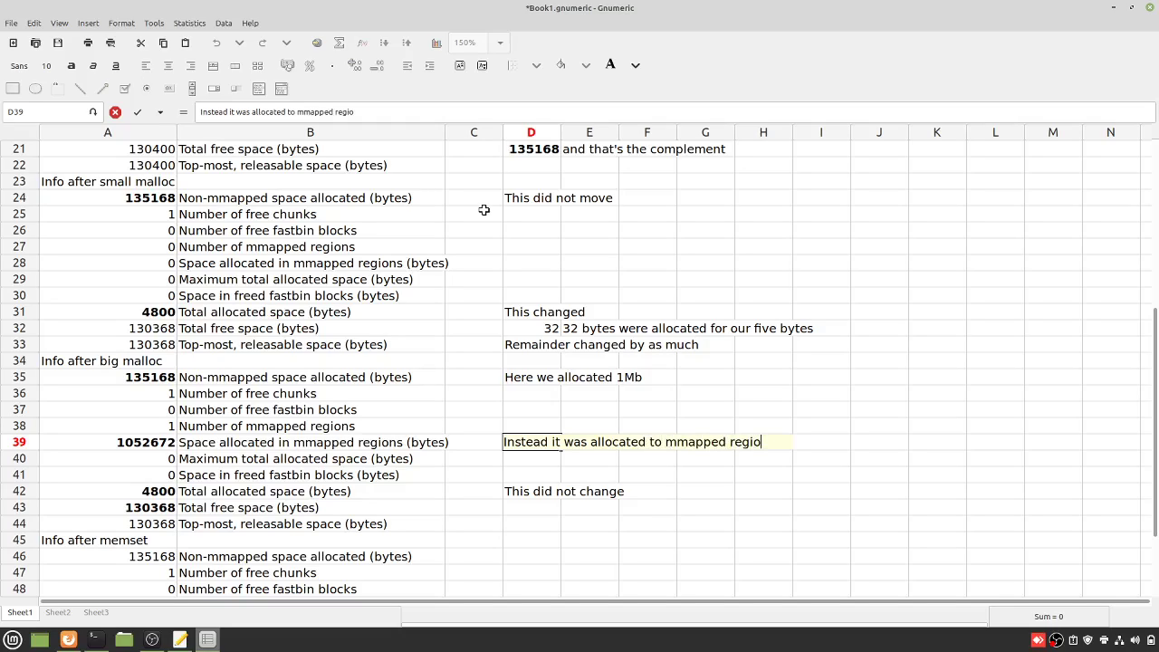
pyautogui.write('ns')
pyautogui.press('Return')
# Step: Enter the formula =A39/1024 in cell D40 to convert the big malloc's mmapped space to kilobytes
pyautogui.press('Up')
pyautogui.press('Down')
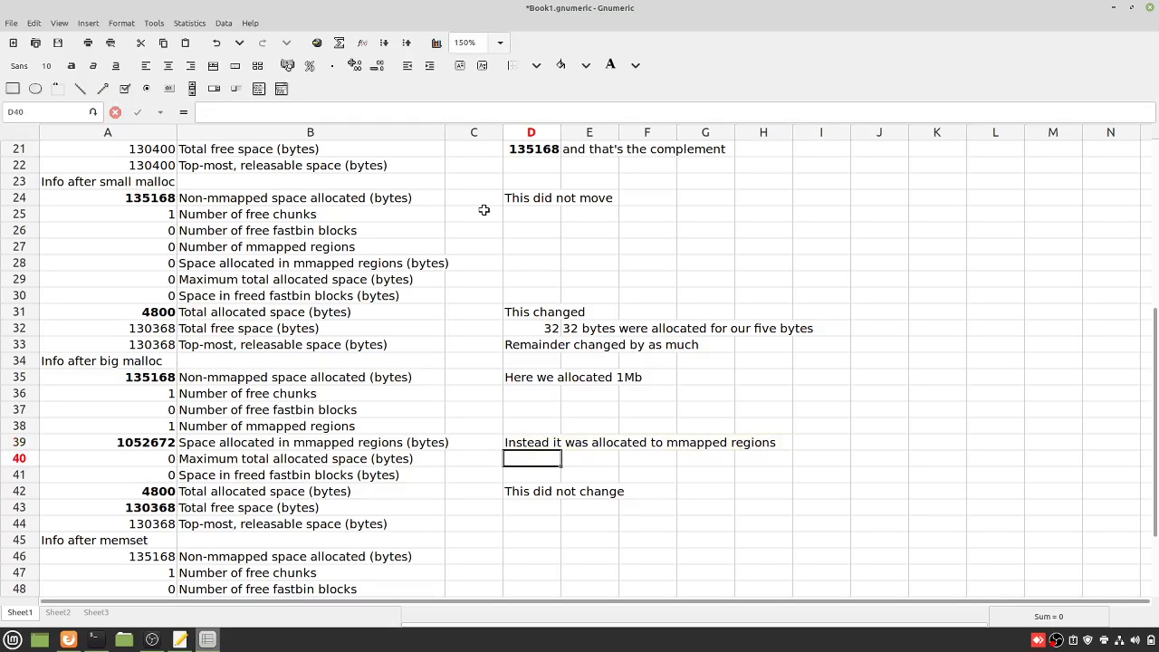
pyautogui.write('=')
pyautogui.press('Left')
pyautogui.press('Left')
pyautogui.press('Left')
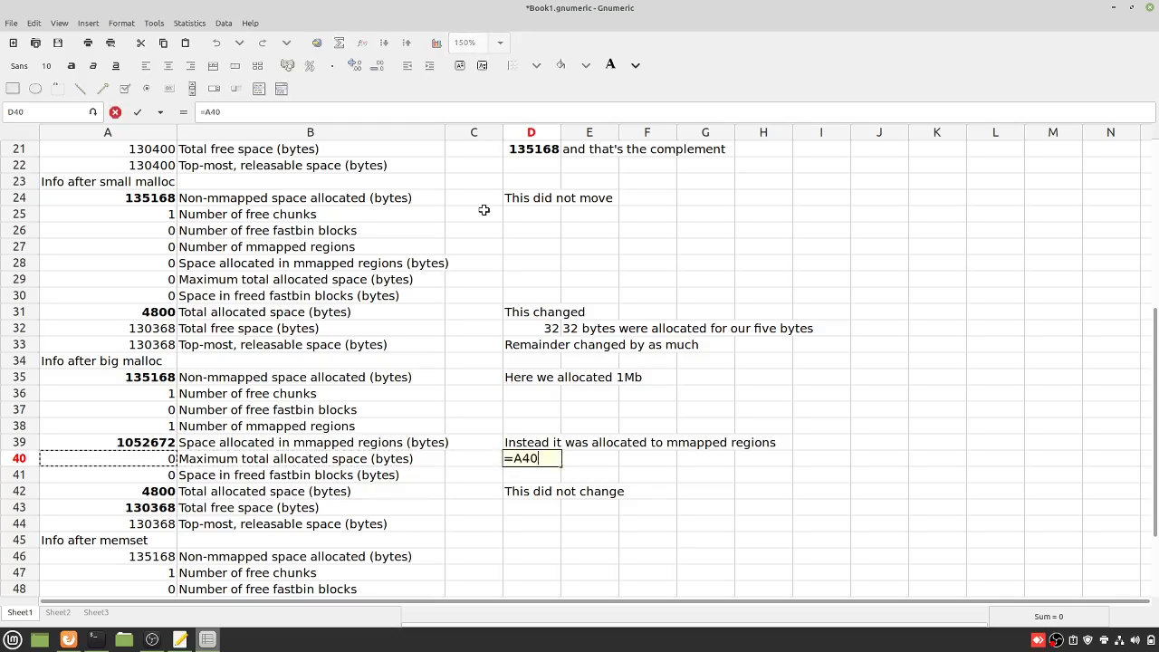
pyautogui.press('Up')
pyautogui.write('/1024')
pyautogui.press('Return')
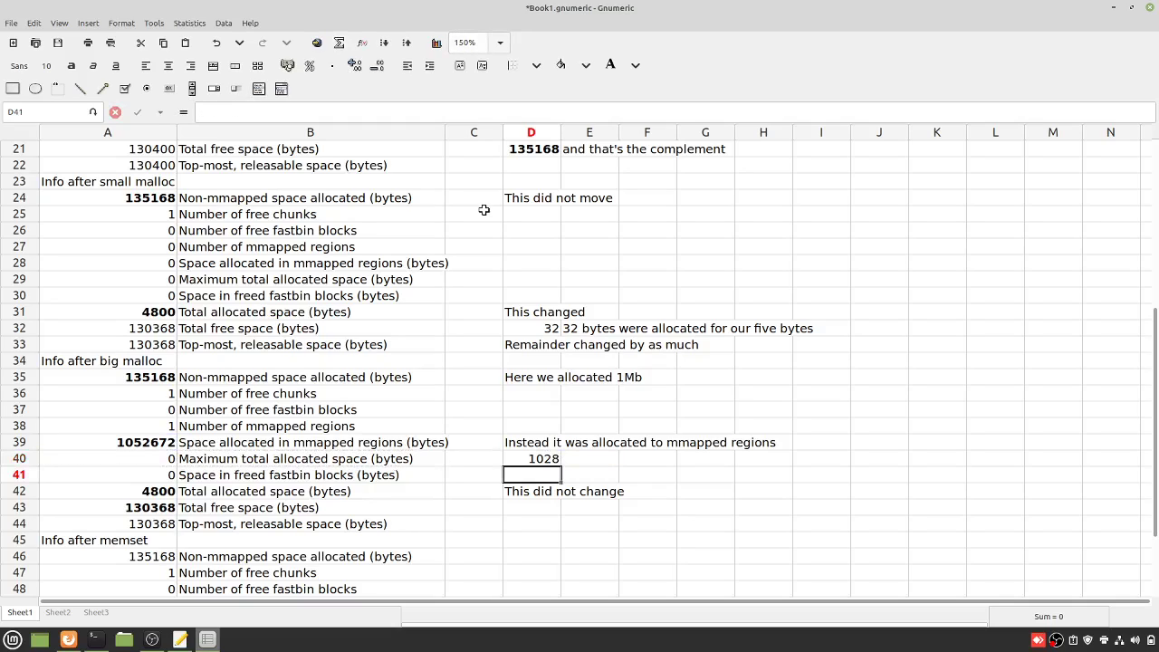
# Step: Enter the note "That's exactly 1Mb + 4kb" in cell E40, beside the kilobyte conversion
pyautogui.press('Up')
pyautogui.press('Right')
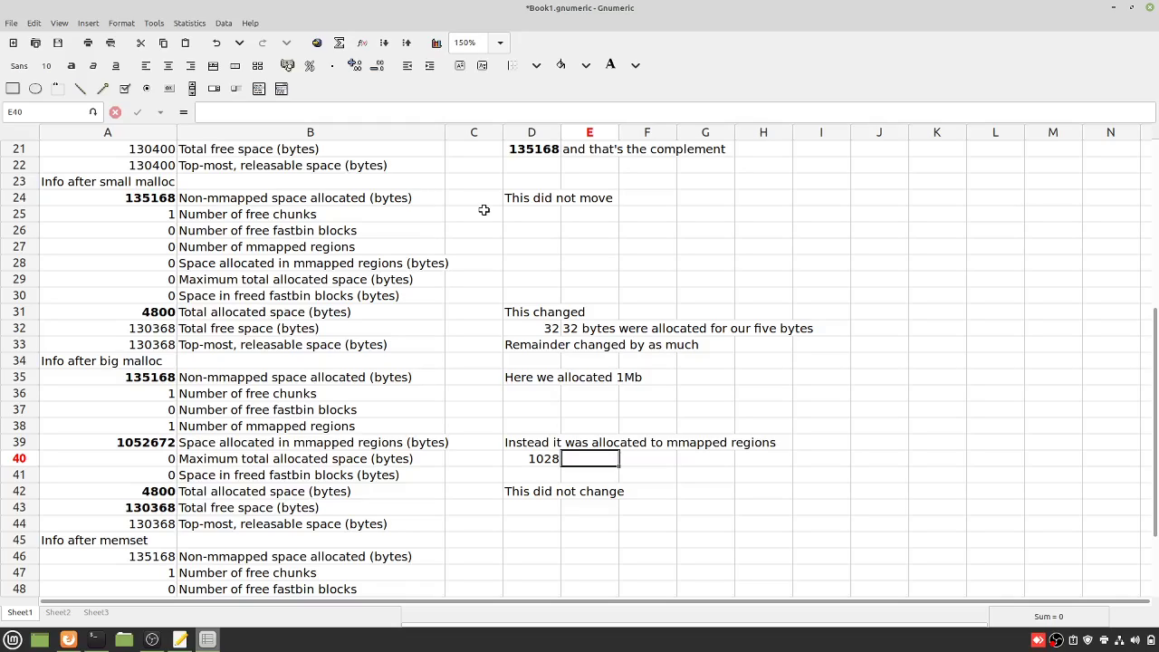
pyautogui.write("That's eac")
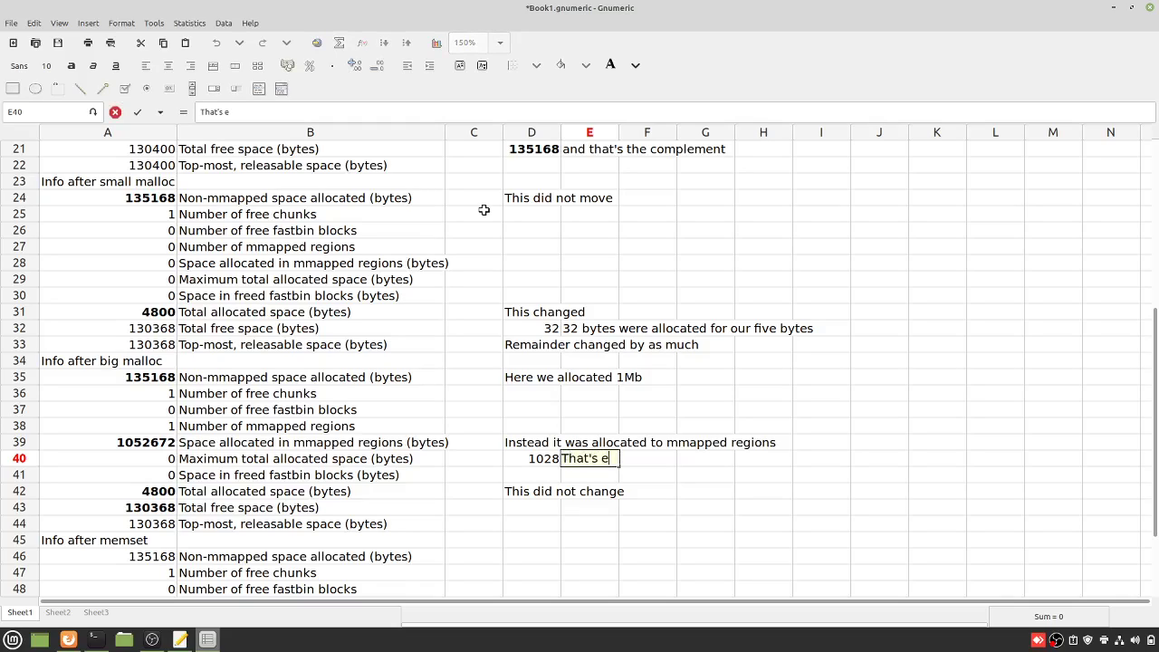
pyautogui.press('BackSpace')
pyautogui.press('BackSpace')
pyautogui.write('xactly')
pyautogui.write('1kb')
pyautogui.press('BackSpace')
pyautogui.press('BackSpace')
pyautogui.write('Mb + 4kb')
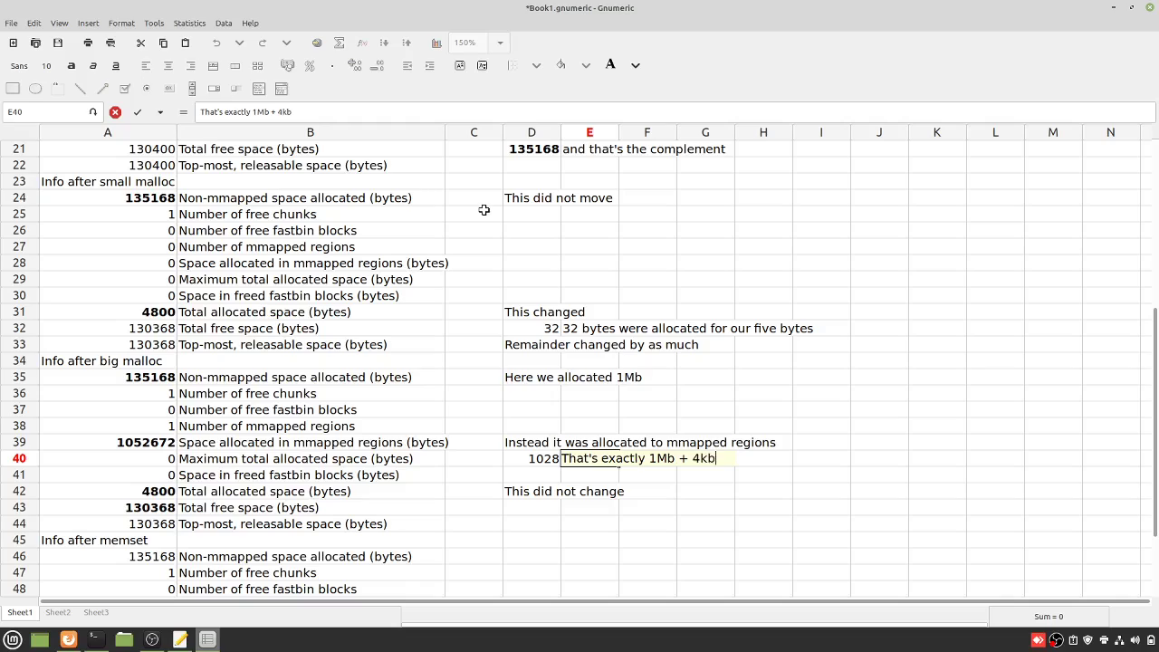
pyautogui.press('Return')
# Step: Review the big malloc section's allocation values and notes in rows 35 to 40
pyautogui.press('Up')
pyautogui.press('Left')
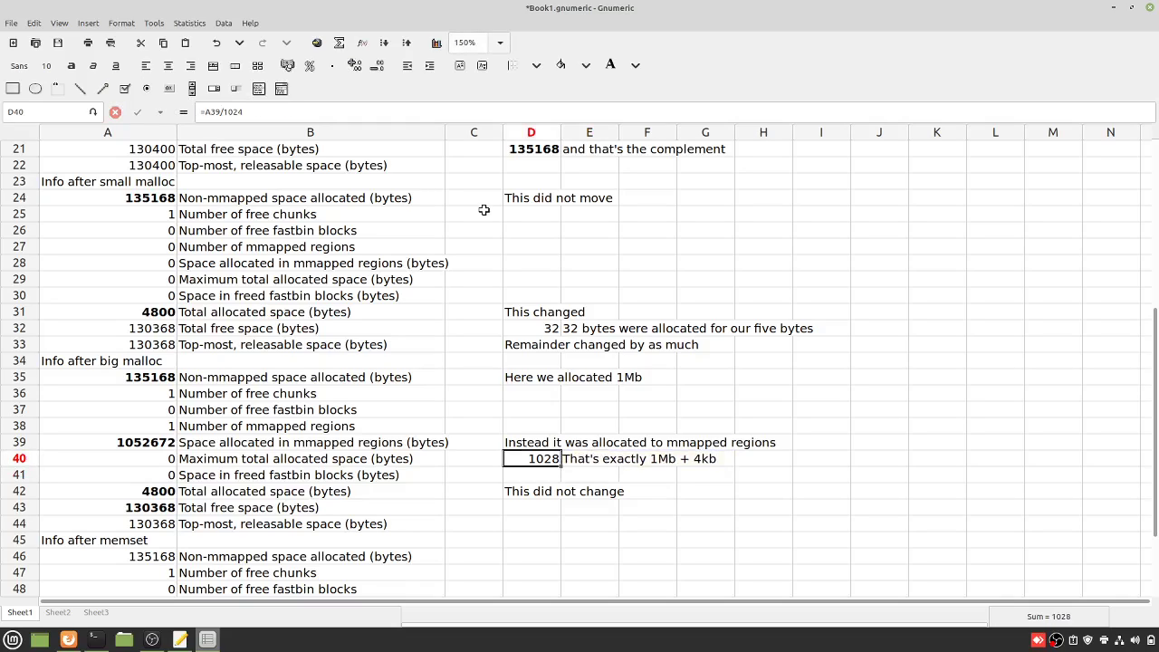
pyautogui.press('Up')
pyautogui.press('Up')
pyautogui.press('Up')
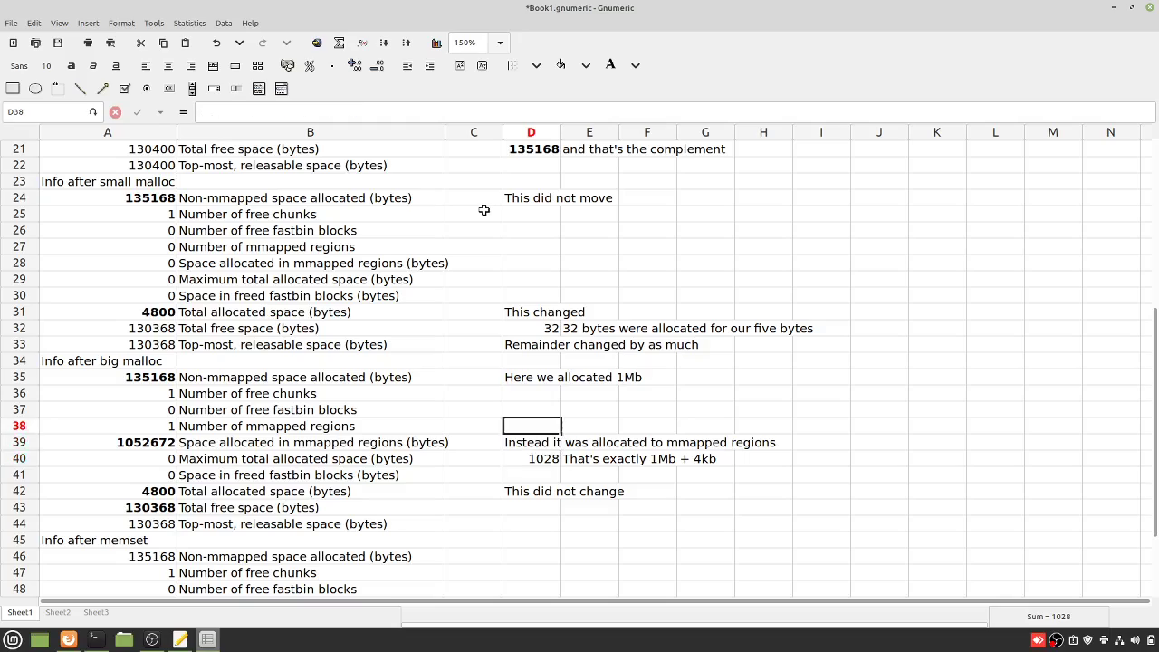
pyautogui.press('Down')
pyautogui.press('Down')
pyautogui.press('Down')
pyautogui.press('Left')
pyautogui.press('Left')
pyautogui.press('Left')
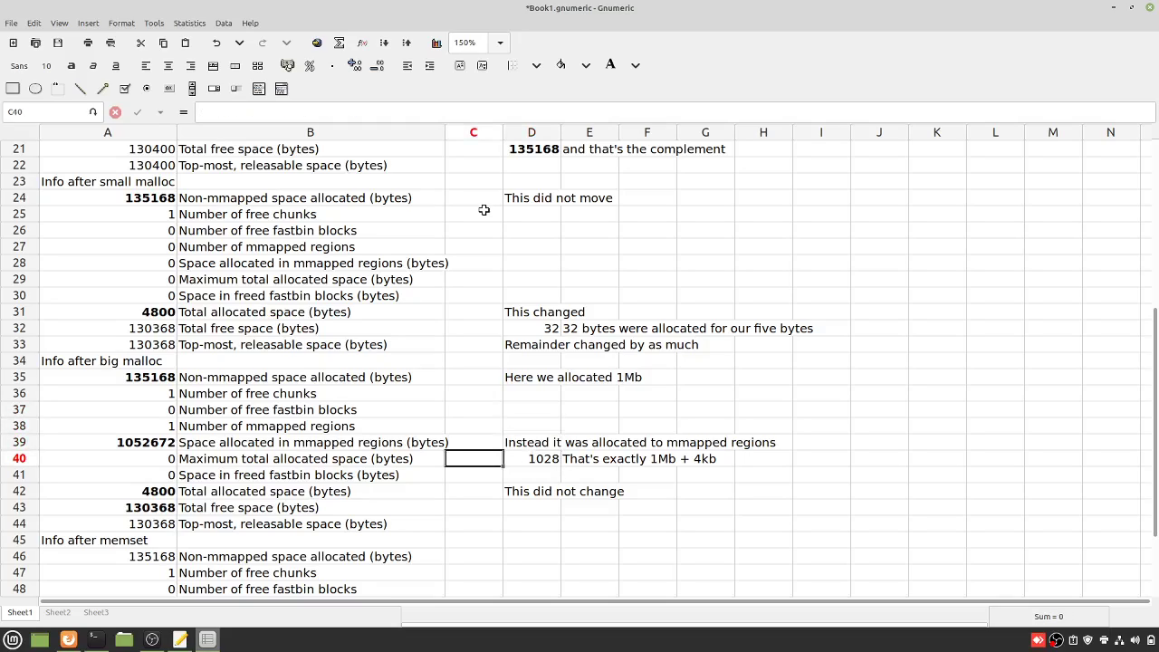
pyautogui.press('Up')
pyautogui.press('Up')
pyautogui.press('Up')
pyautogui.press('Up')
pyautogui.press('Up')
pyautogui.press('Down')
pyautogui.press('Down')
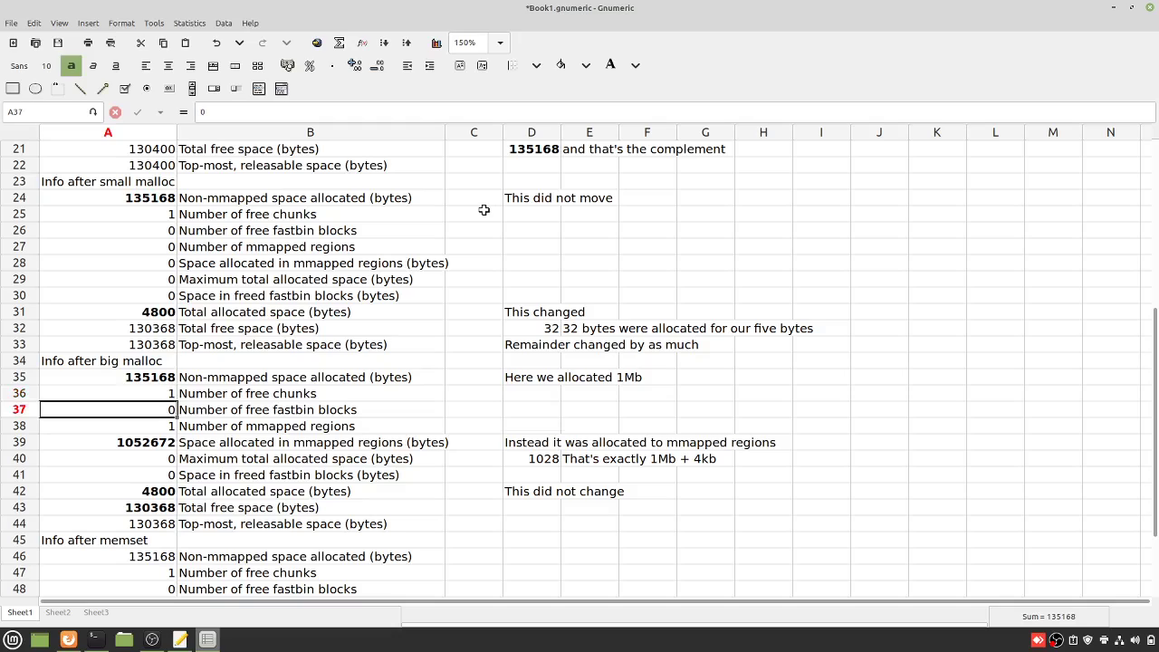
# Step: Review the memory statistics from the big malloc section down through the memset section, rows 38 to 53
pyautogui.press('Down')
pyautogui.press('Down')
pyautogui.press('Down')
pyautogui.press('Down')
pyautogui.press('Down')
pyautogui.press('Down')
pyautogui.press('Down')
pyautogui.press('Down')
pyautogui.press('Down')
pyautogui.press('Down')
pyautogui.press('Down')
pyautogui.press('Down')
pyautogui.press('Down')
pyautogui.press('Down')
pyautogui.press('Down')
pyautogui.press('Down')
pyautogui.press('Down')
pyautogui.press('Down')
pyautogui.press('Down')
pyautogui.press('Down')
pyautogui.press('Down')
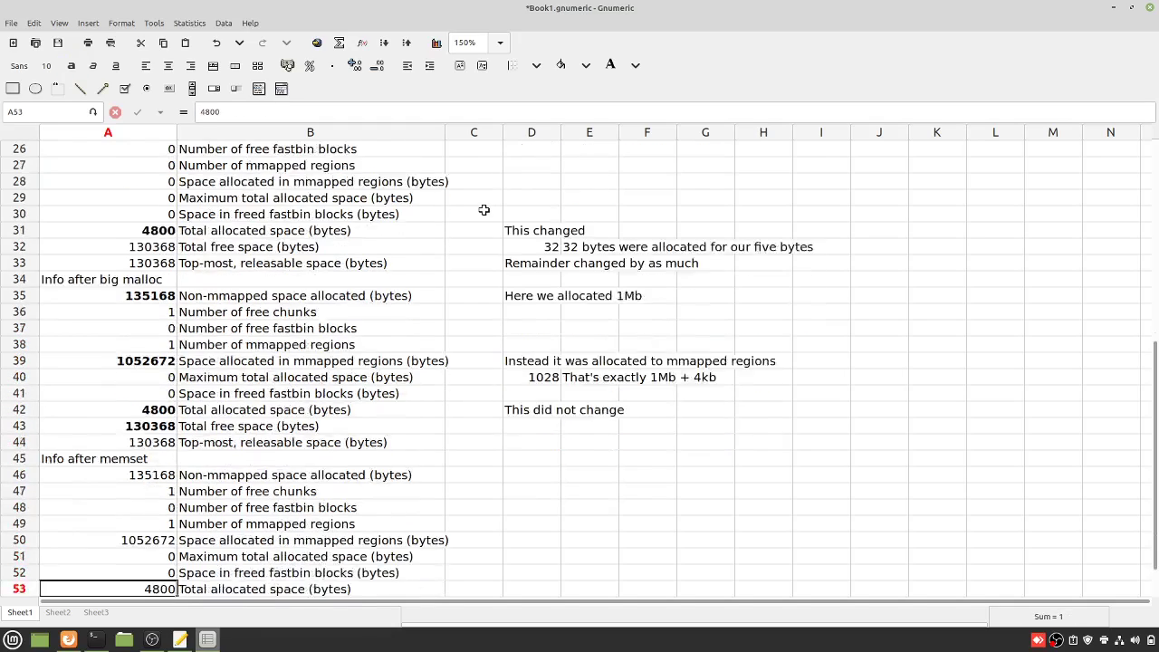
# Step: Make the memset section's non-mmapped space value in cell A46 bold
pyautogui.press('Up')
pyautogui.press('Up')
pyautogui.press('Up')
pyautogui.press('Up')
pyautogui.press('Up')
pyautogui.press('Up')
pyautogui.press('Up')
pyautogui.press('Up')
pyautogui.press('Up')
pyautogui.press('Up')
pyautogui.press('Up')
pyautogui.press('Up')
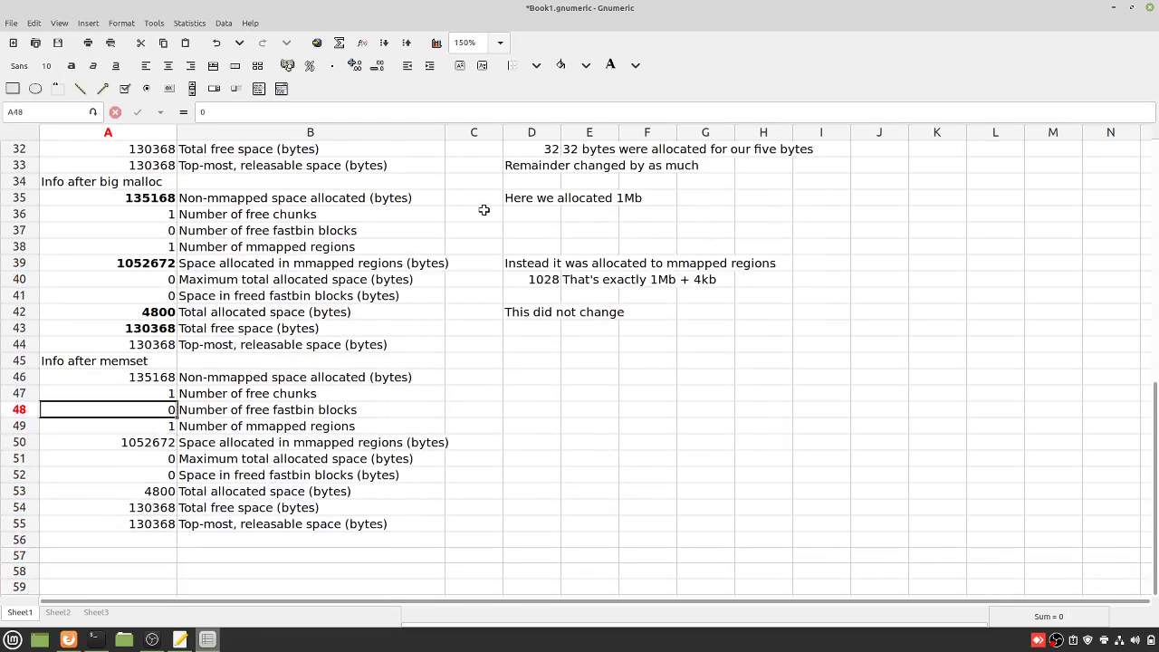
pyautogui.hotkey('ctrl', 'b')
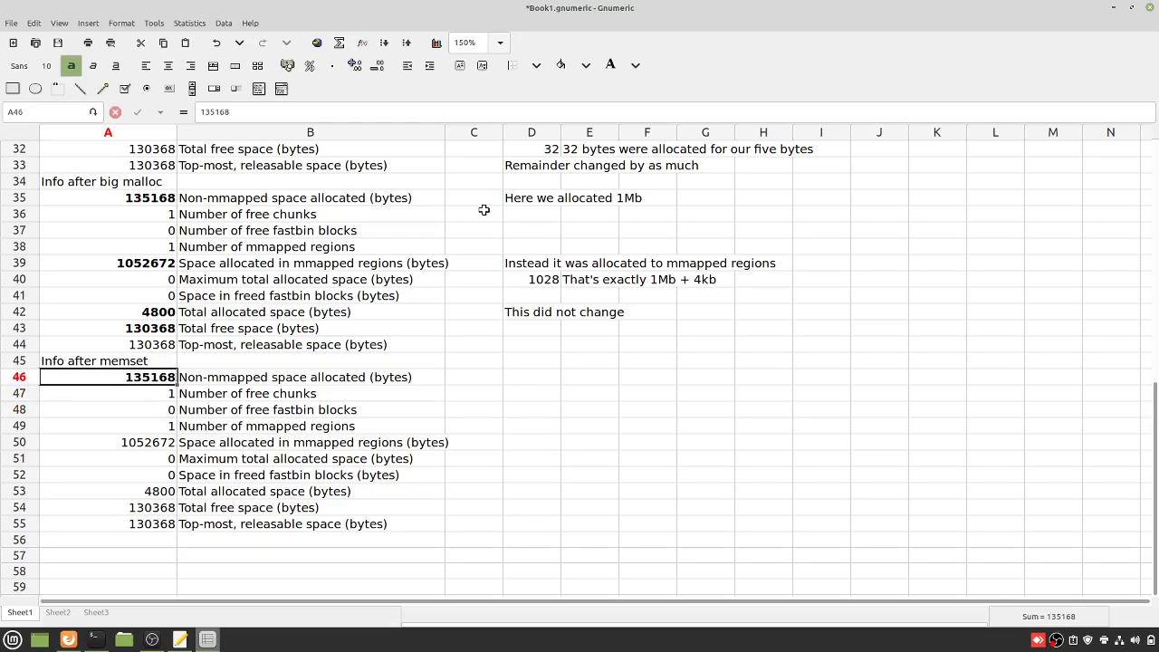
# Step: Make the memset section's number of mmapped regions in A49 and mmapped space in A50 bold
pyautogui.press('Down')
pyautogui.press('Down')
pyautogui.press('Down')
pyautogui.hotkey('ctrl', 'b')
pyautogui.press('Down')
pyautogui.press('Down')
pyautogui.press('Down')
pyautogui.press('Down')
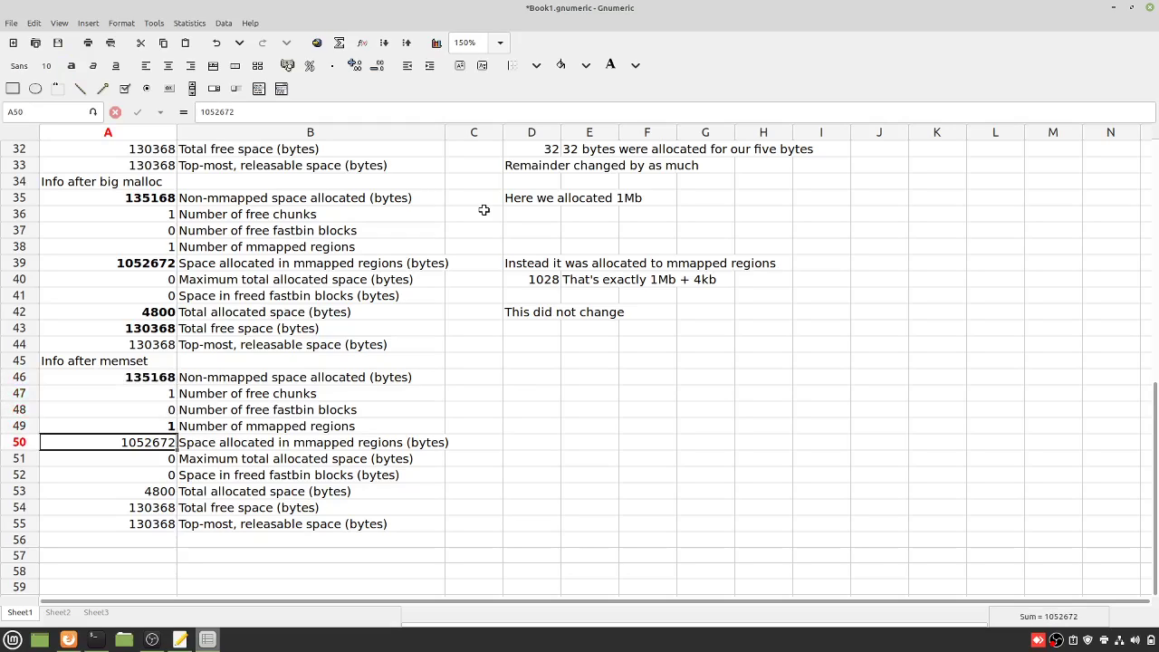
pyautogui.press('Up')
pyautogui.press('Up')
pyautogui.press('Up')
pyautogui.hotkey('ctrl', 'b')
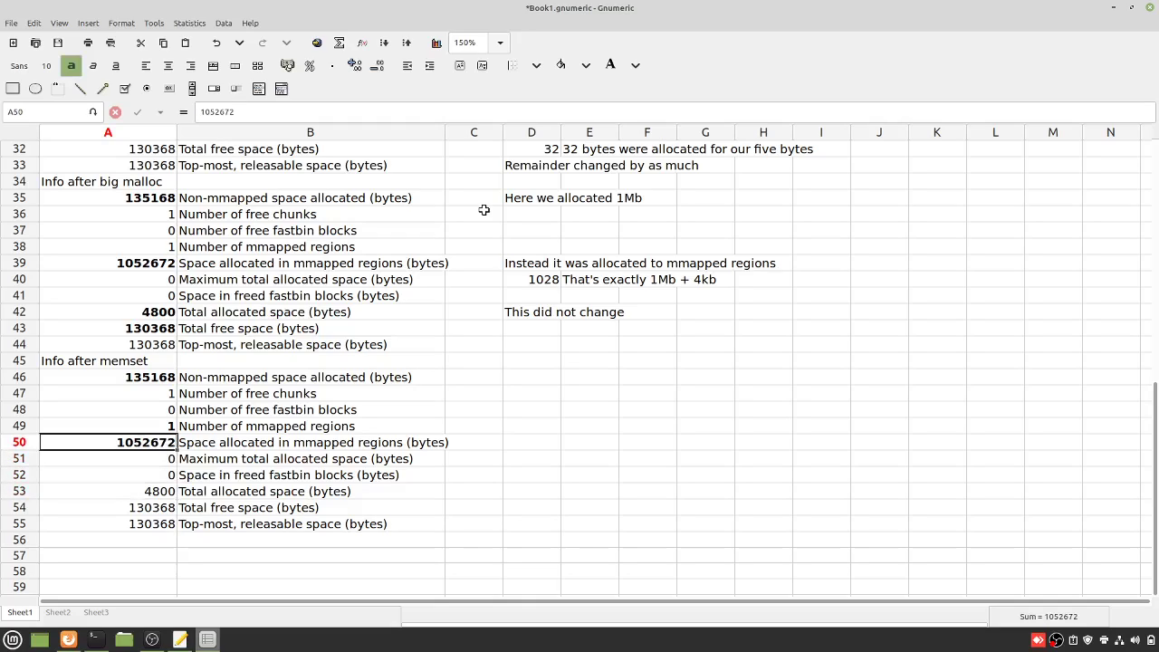
# Step: Make the memset section's total allocated, total free and top-most releasable space values in A53 to A55 bold
pyautogui.press('Down')
pyautogui.press('Down')
pyautogui.press('Down')
pyautogui.press('Down')
pyautogui.press('Up')
pyautogui.hotkey('ctrl', 'b')
pyautogui.press('Down')
pyautogui.hotkey('ctrl', 'b')
pyautogui.press('Down')
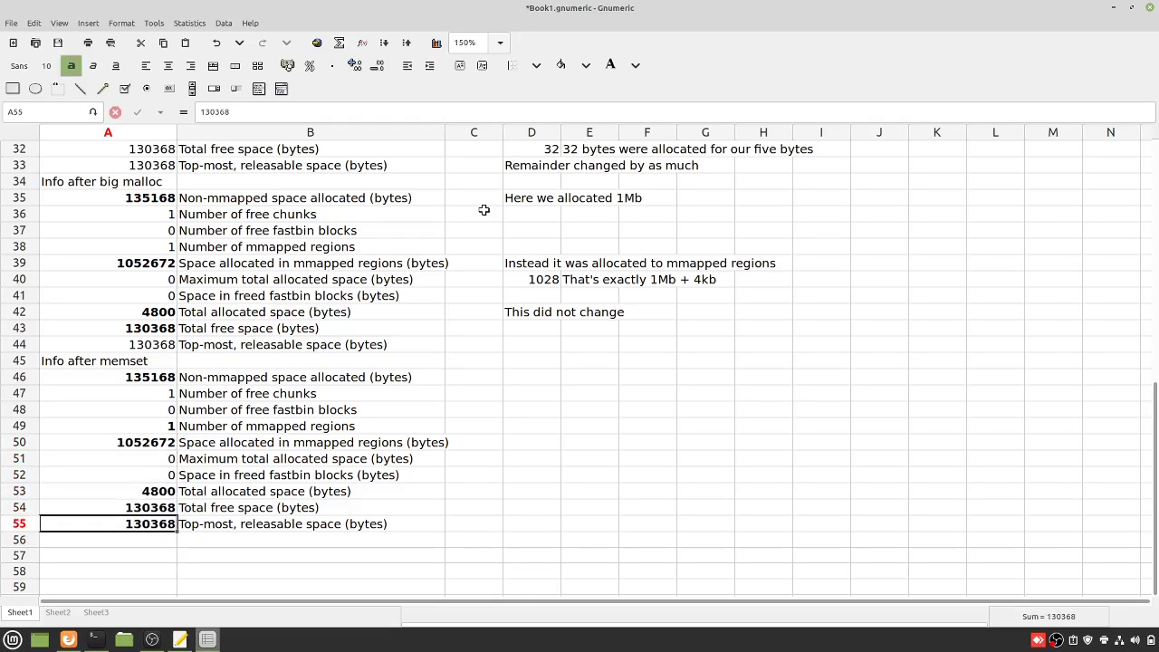
pyautogui.hotkey('ctrl', 'b')
# Step: Make the big malloc section's number of mmapped regions in cell A38 bold
pyautogui.press('Up')
pyautogui.press('Up')
pyautogui.press('Up')
pyautogui.press('Up')
pyautogui.press('Up')
pyautogui.press('Up')
pyautogui.press('Up')
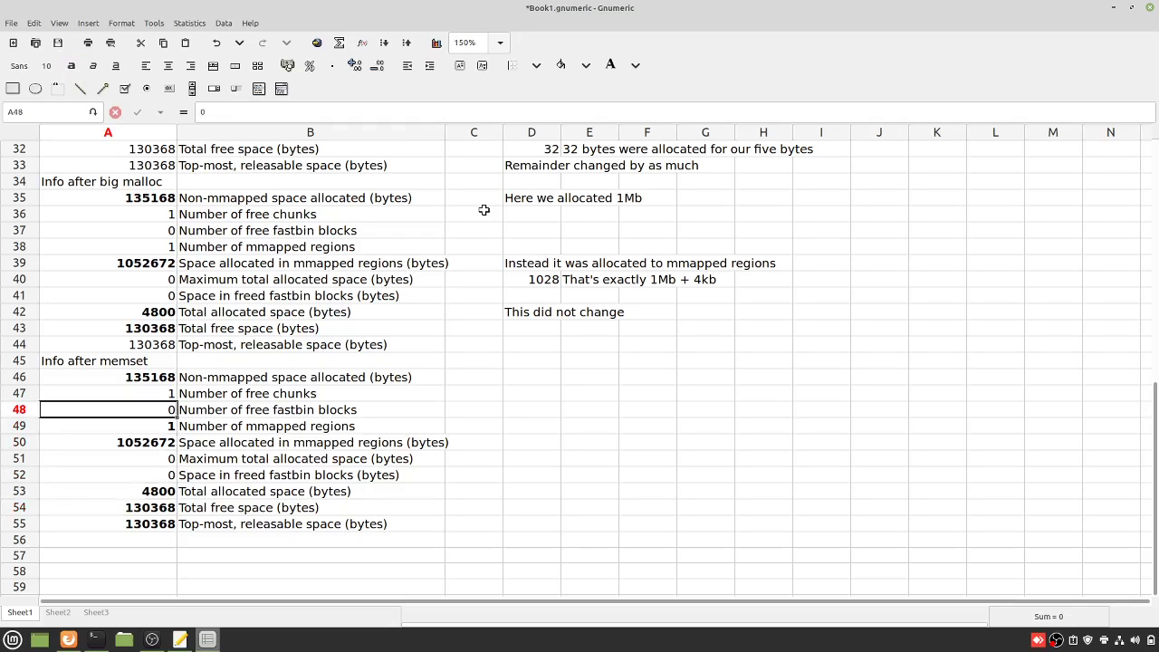
pyautogui.press('Right')
pyautogui.press('Up')
pyautogui.press('Up')
pyautogui.press('Up')
pyautogui.press('Up')
pyautogui.press('Up')
pyautogui.press('Up')
pyautogui.press('Up')
pyautogui.press('Up')
pyautogui.press('Up')
pyautogui.press('Up')
pyautogui.press('Left')
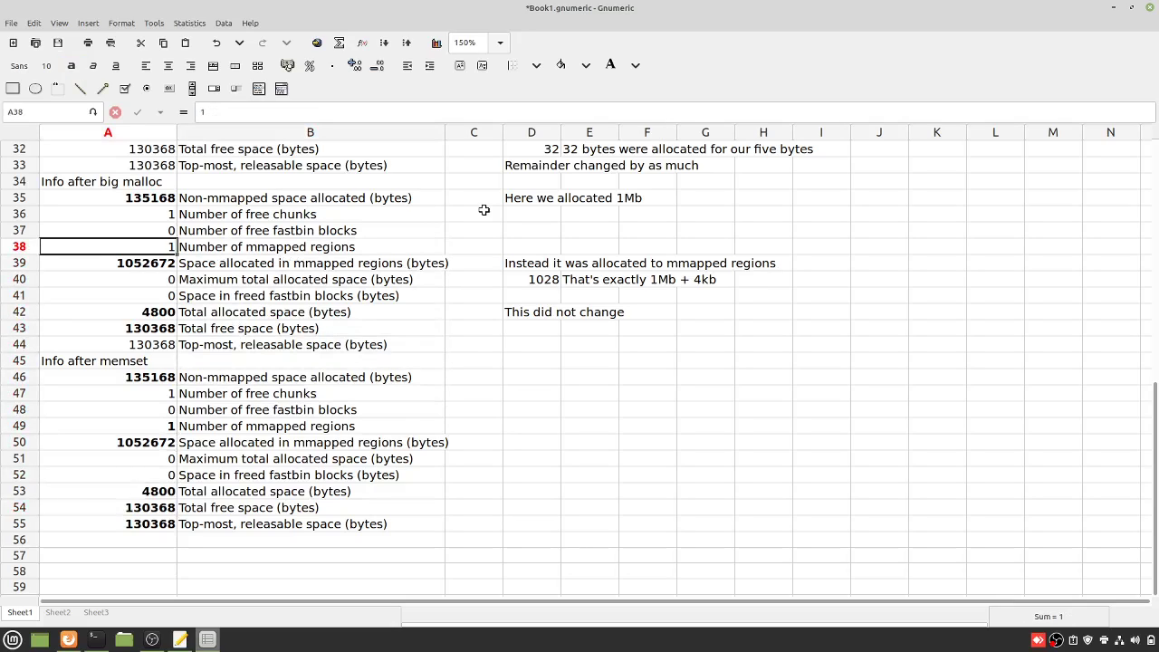
pyautogui.hotkey('ctrl', 'b')
# Step: Enter the note "Also number of mmapped regions went to 1" in cell D38
pyautogui.press('Right')
pyautogui.press('Right')
pyautogui.press('Right')
pyautogui.write('Also')
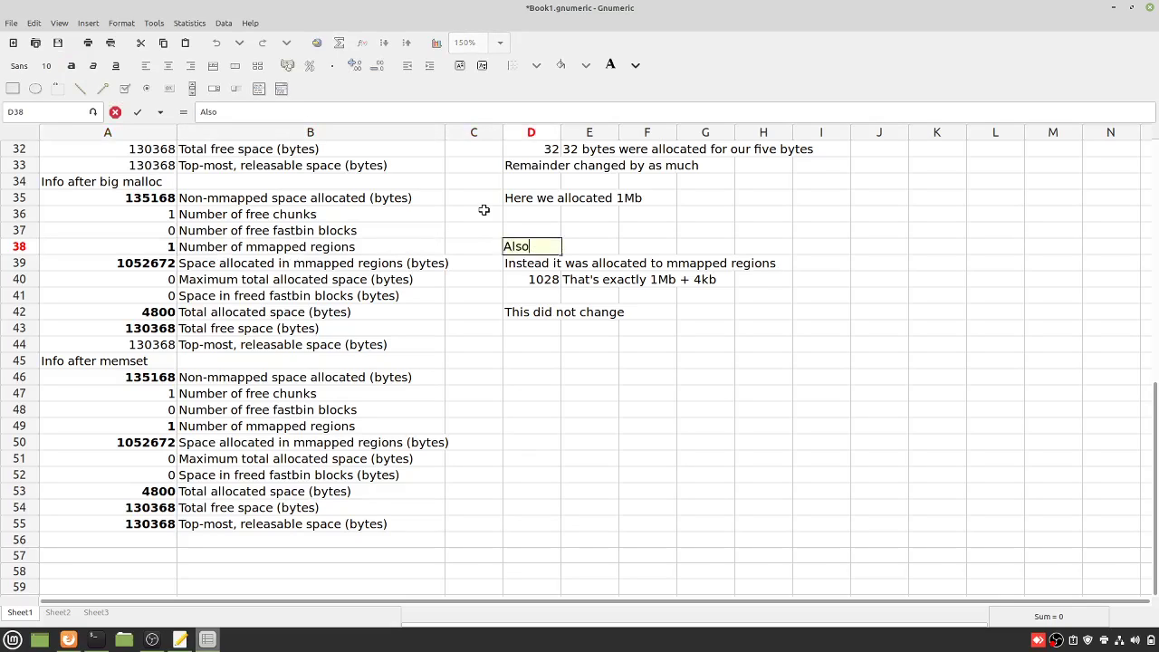
pyautogui.write(' number of mmape')
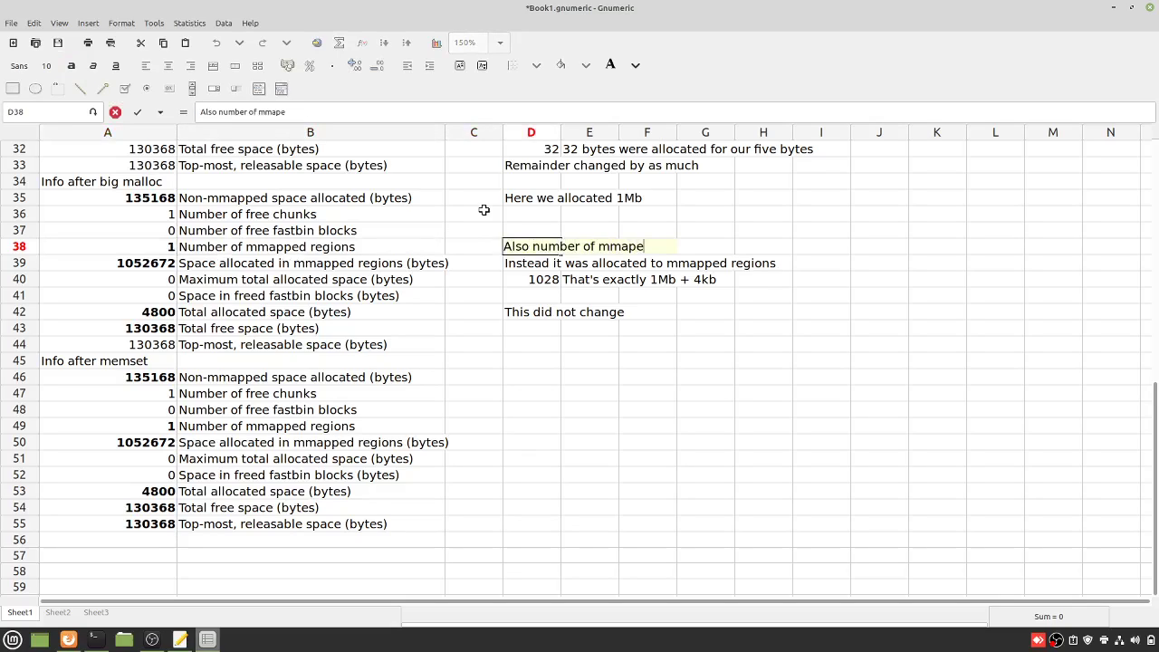
pyautogui.press('BackSpace')
pyautogui.write('pped regions ')
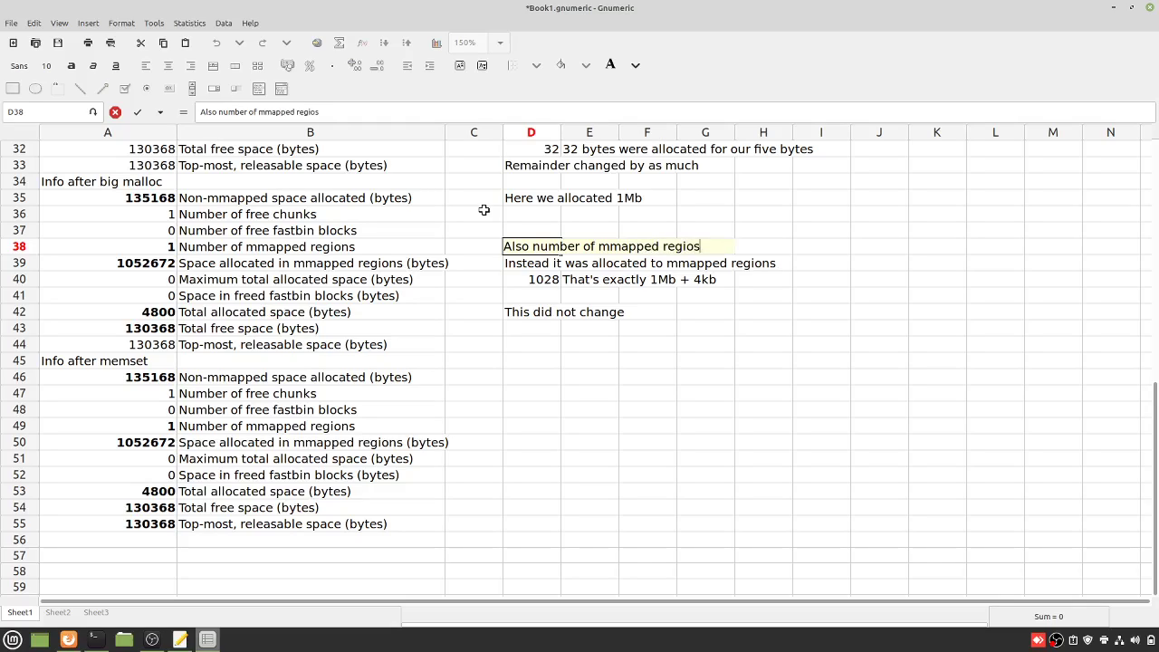
pyautogui.write('went to 1')
pyautogui.press('Return')
# Step: Enter the note "After memset, nothing changed here" in cell D50, beside the mmapped space value
pyautogui.press('Down')
pyautogui.press('Down')
pyautogui.press('Down')
pyautogui.press('Down')
pyautogui.press('Down')
pyautogui.press('Down')
pyautogui.press('Down')
pyautogui.press('Down')
pyautogui.press('Down')
pyautogui.press('Down')
pyautogui.press('Down')
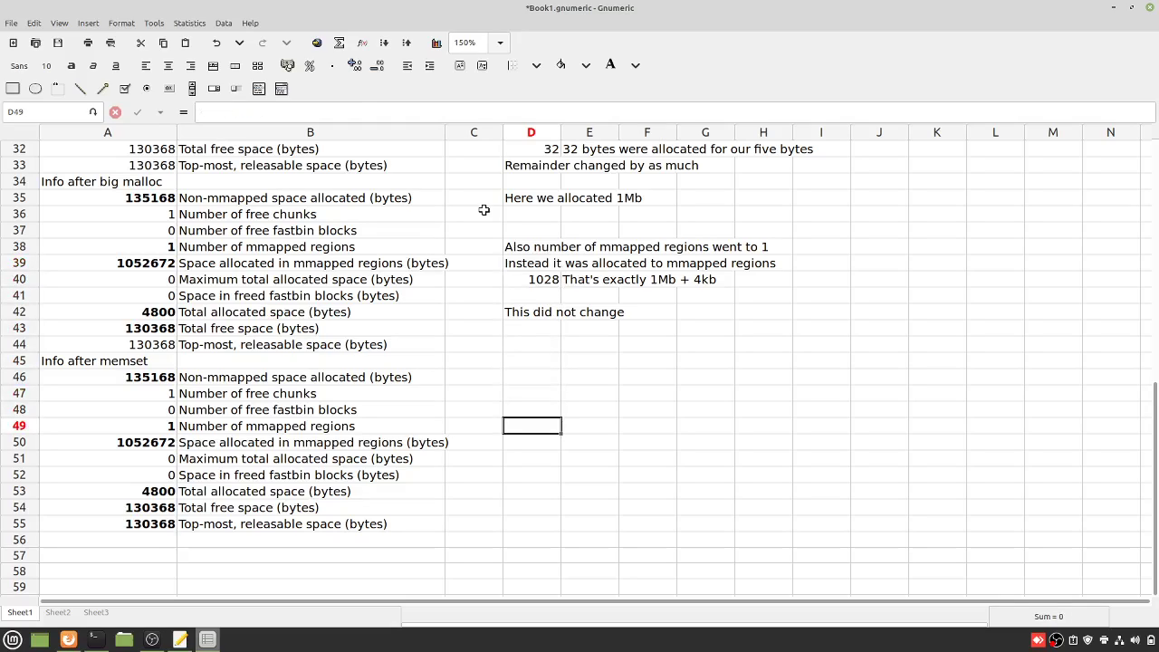
pyautogui.write('Aft')
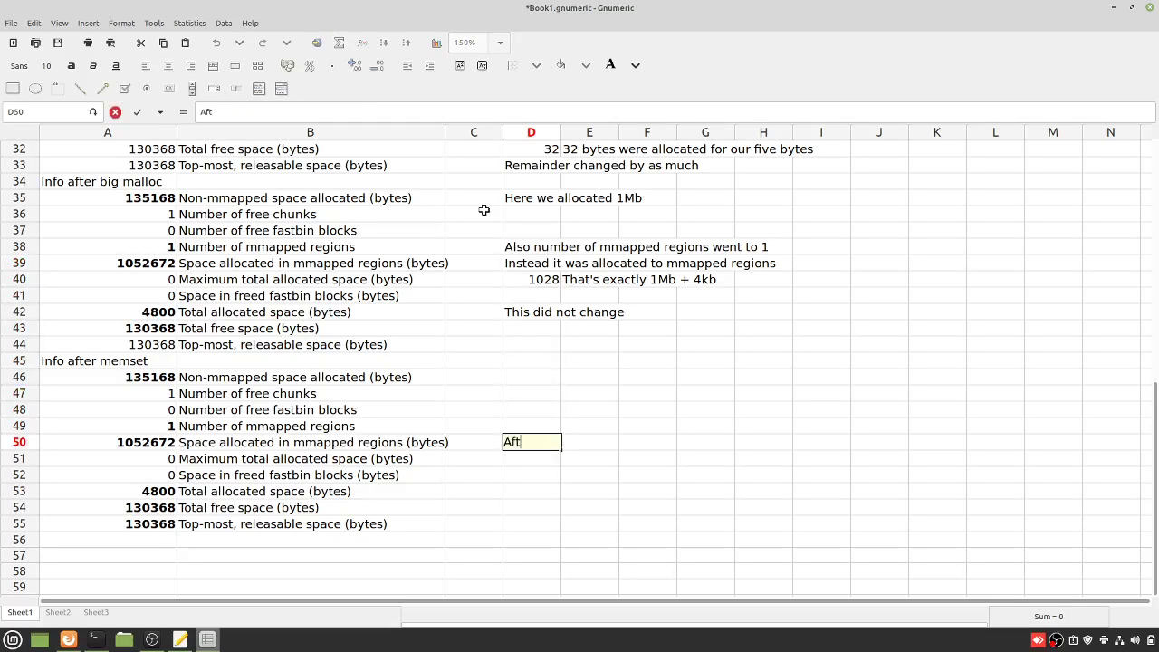
pyautogui.write('er memset, nothing changed here')
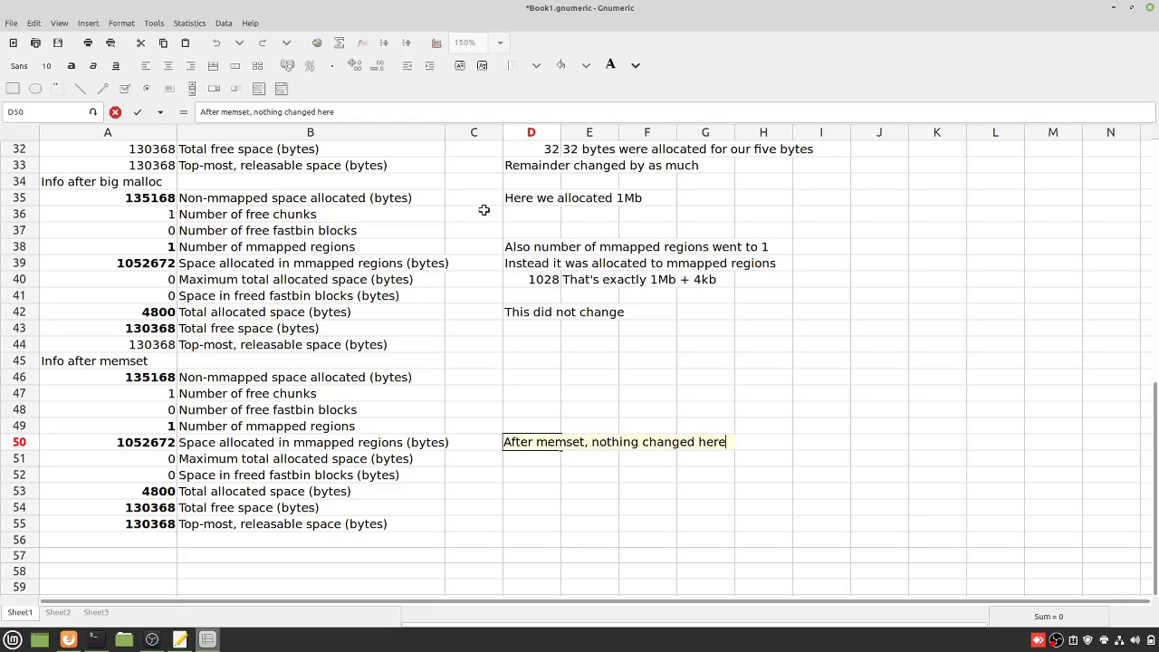
pyautogui.press('Return')
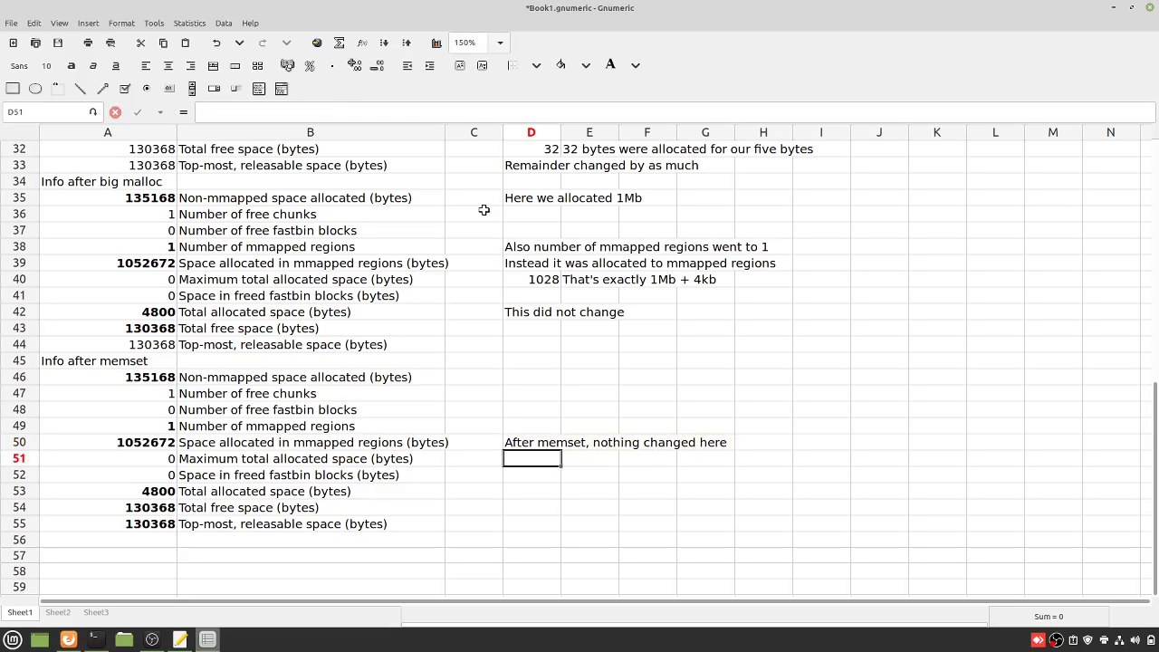
# Step: Enter the note "What changed was that the memory was effectively access and written too" in cell D51
pyautogui.write('What changed ')
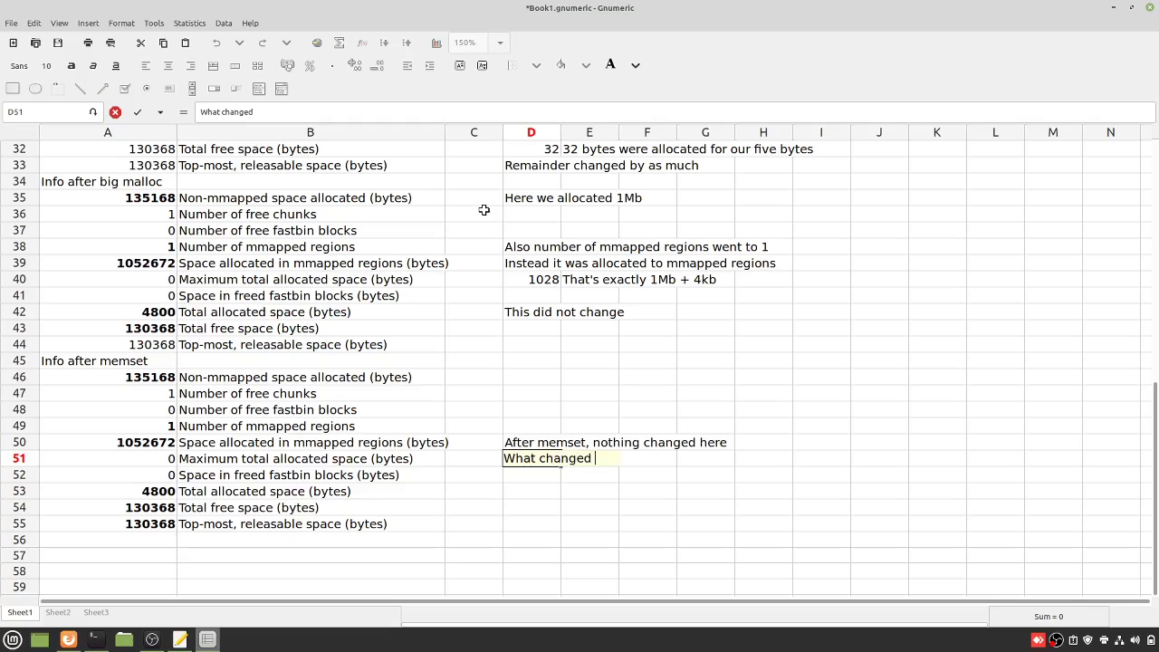
pyautogui.write('was that the m')
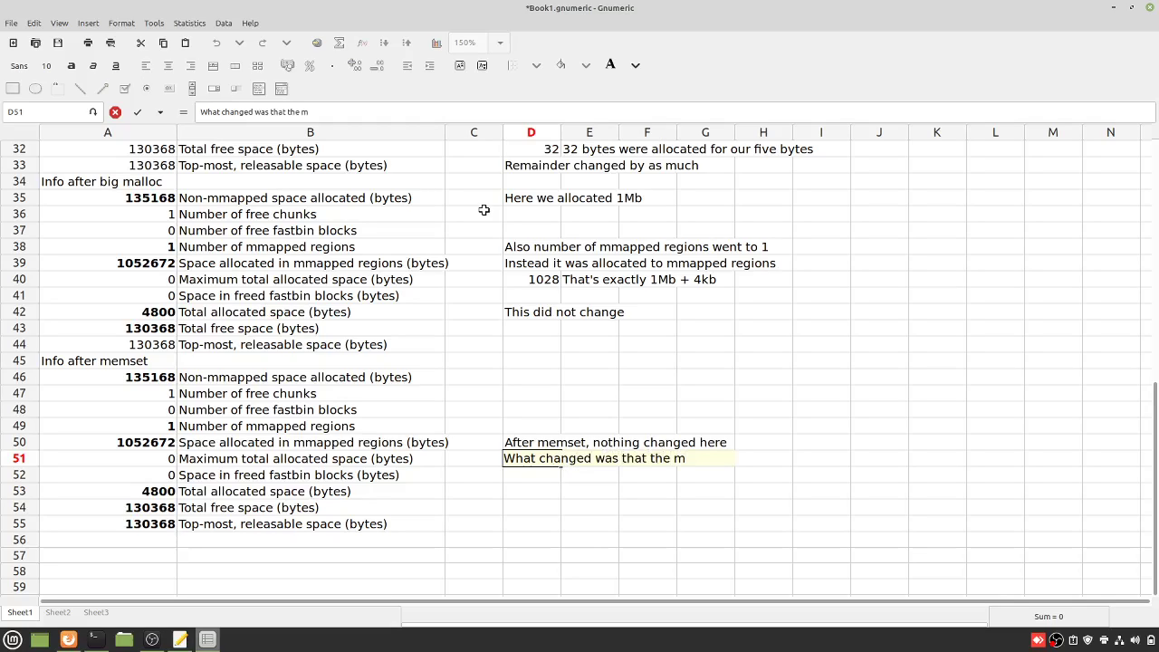
pyautogui.write('emory was effecti')
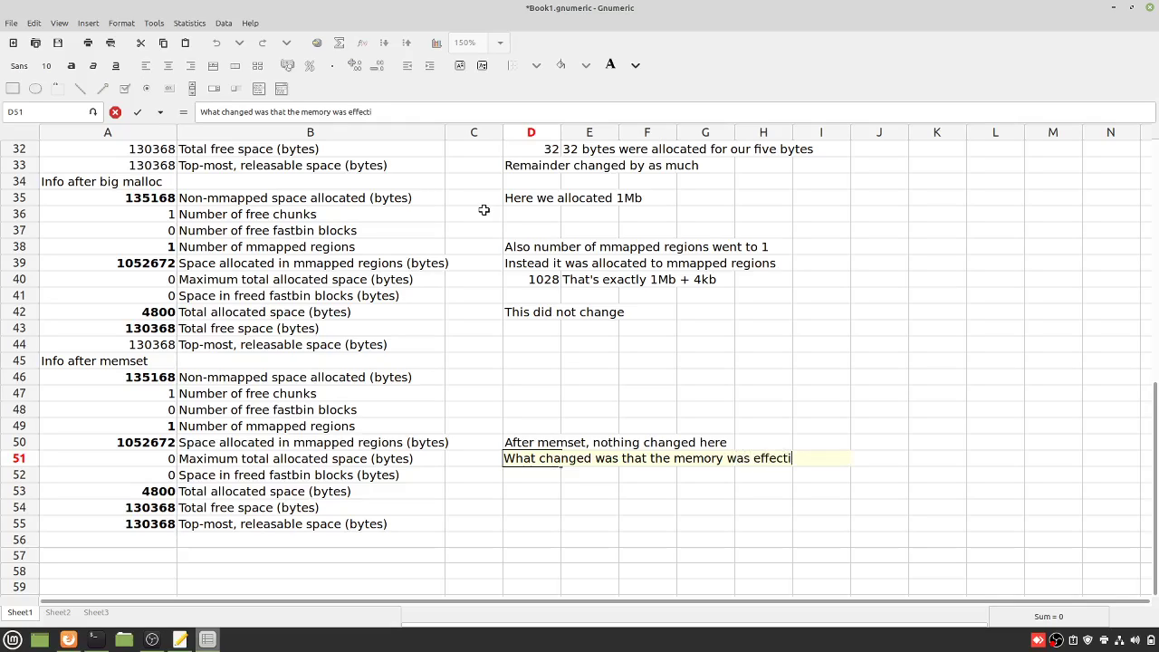
pyautogui.write('vely access an')
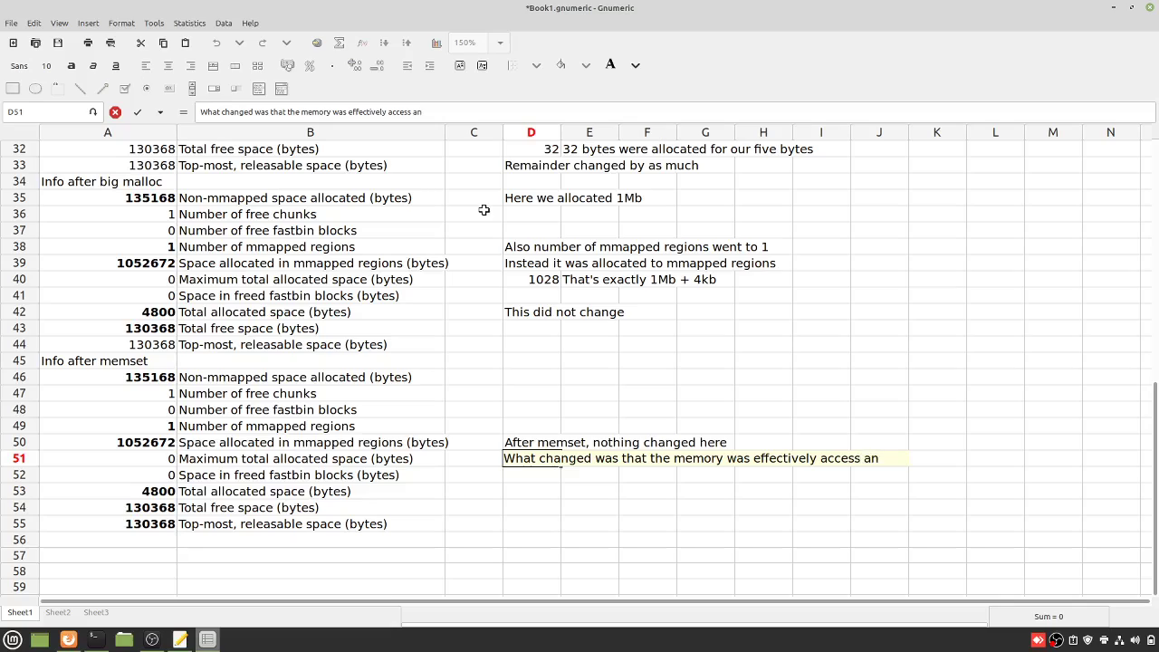
pyautogui.write('d written too')
pyautogui.press('Return')
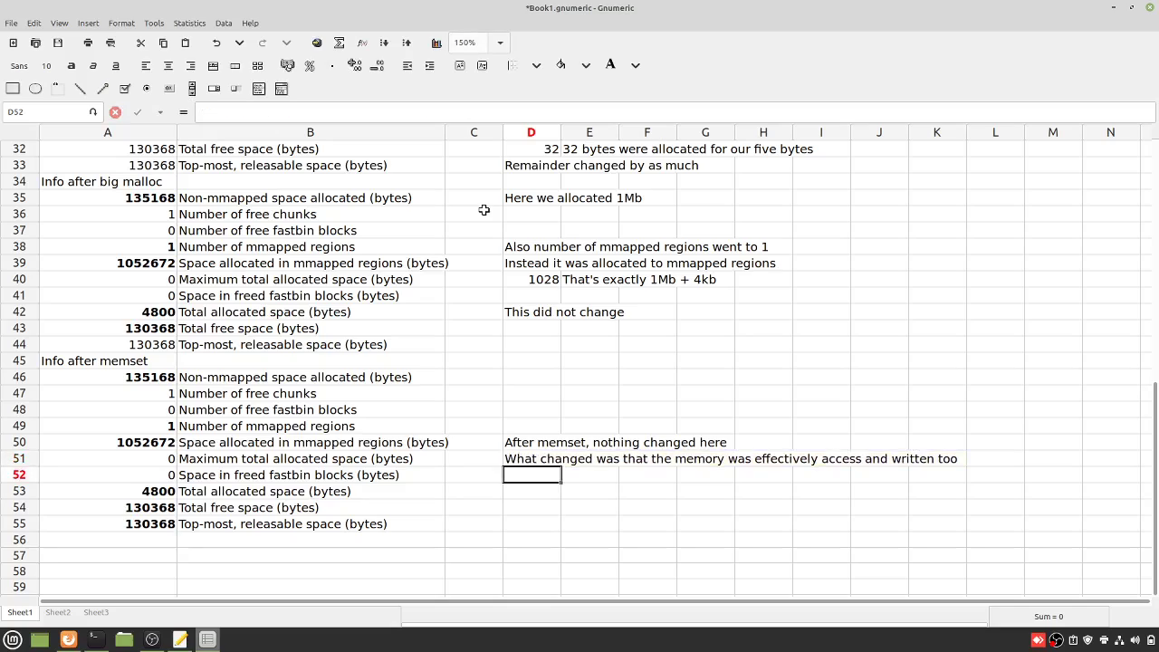
# Step: Enter "It may be possible that malloc manages to find space for mmapped regions, but later when they are written to, it is unable to effectively allocate them" in D52
pyautogui.write('It may be ')
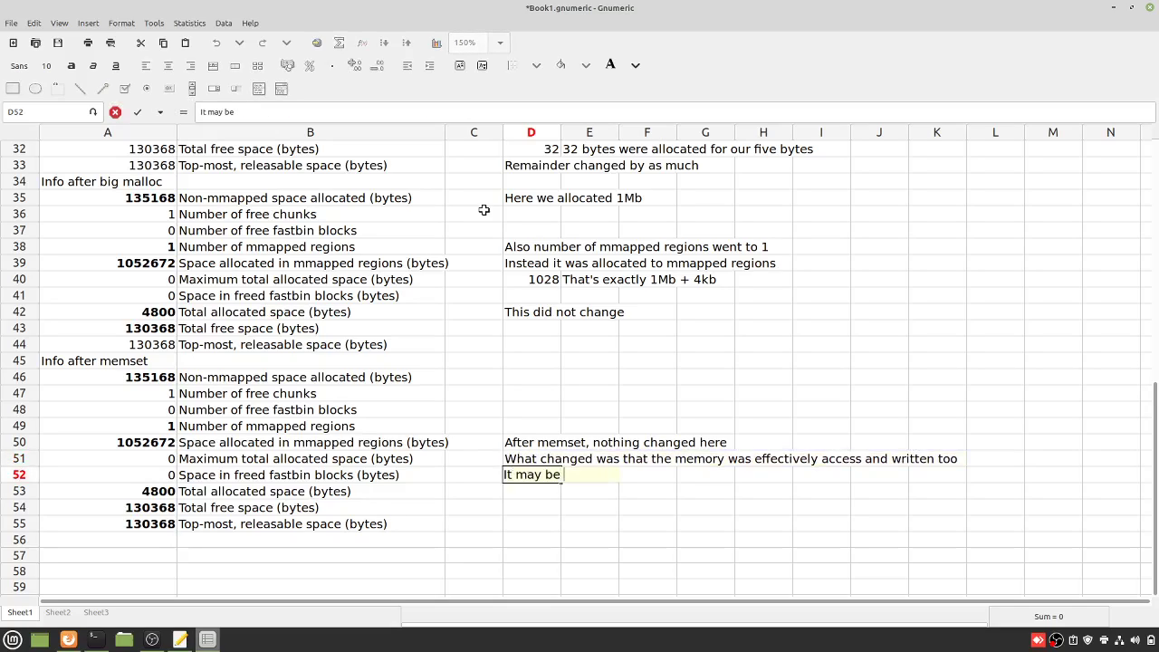
pyautogui.write('possible that mall')
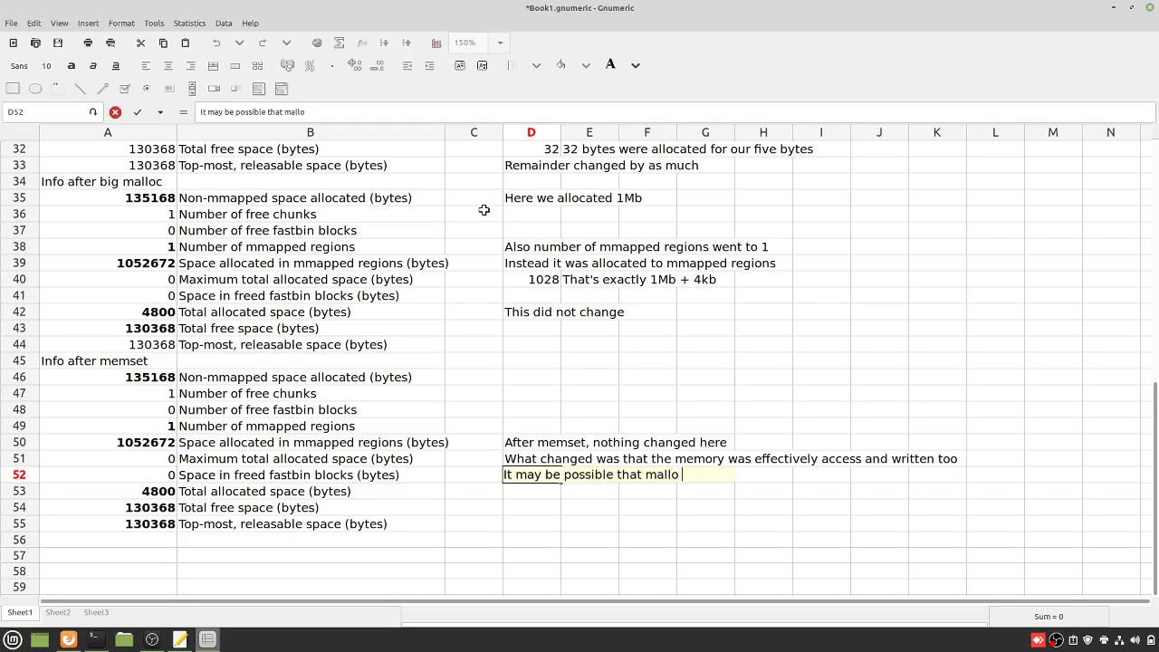
pyautogui.write('oc manages to find')
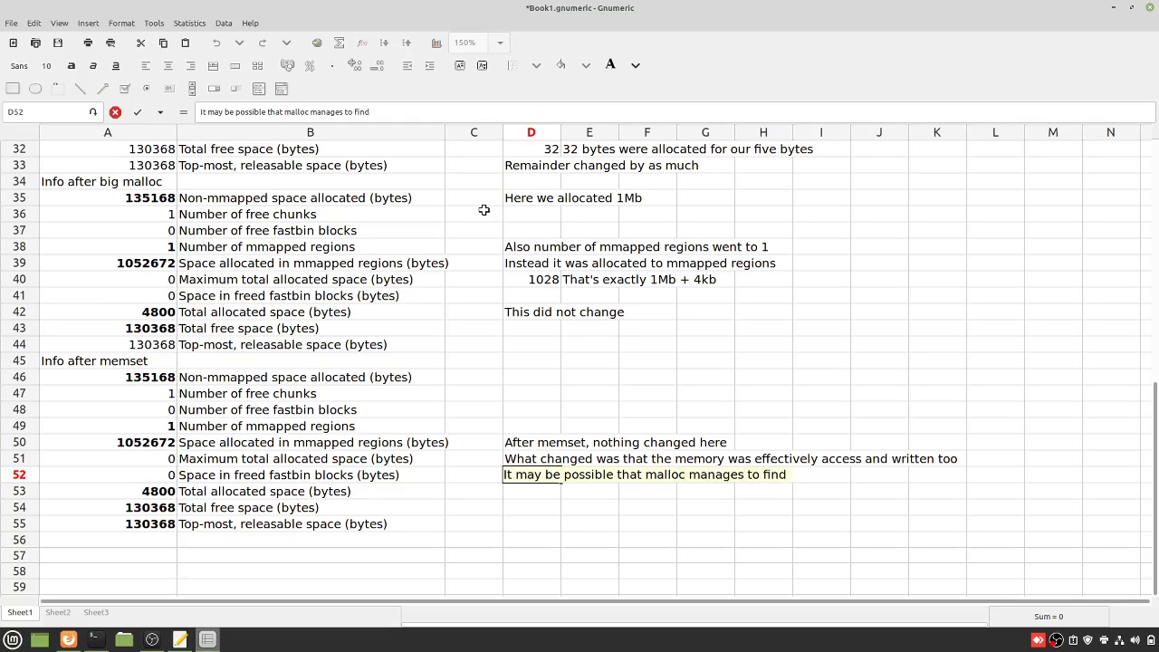
pyautogui.write(' space for mm')
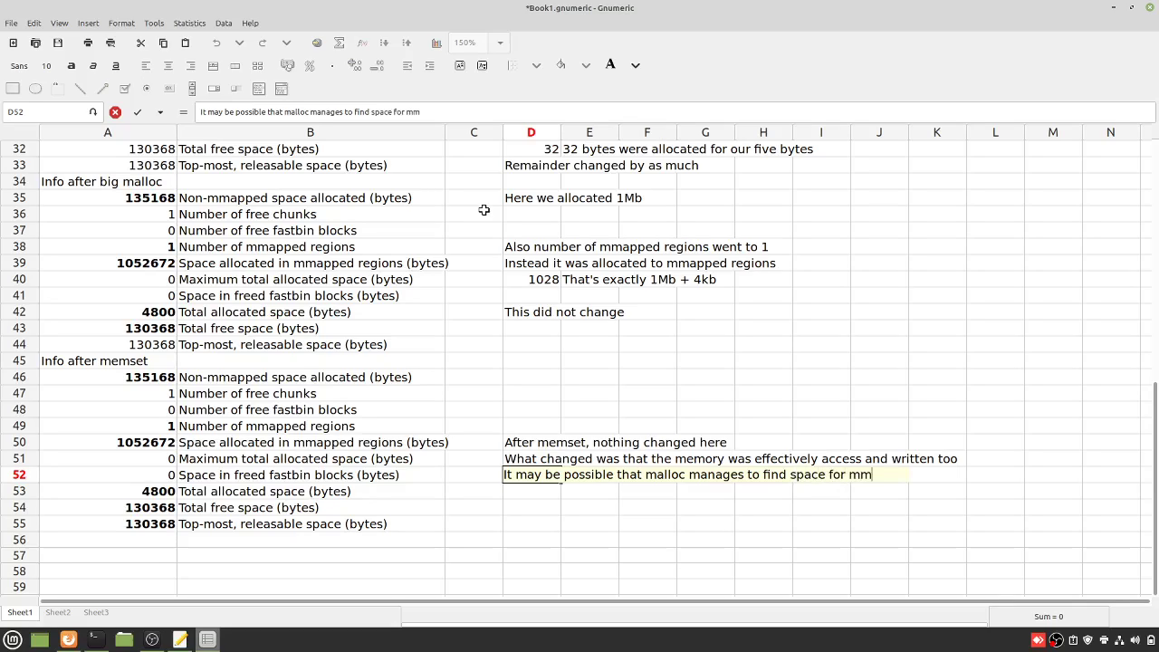
pyautogui.write('apped regions')
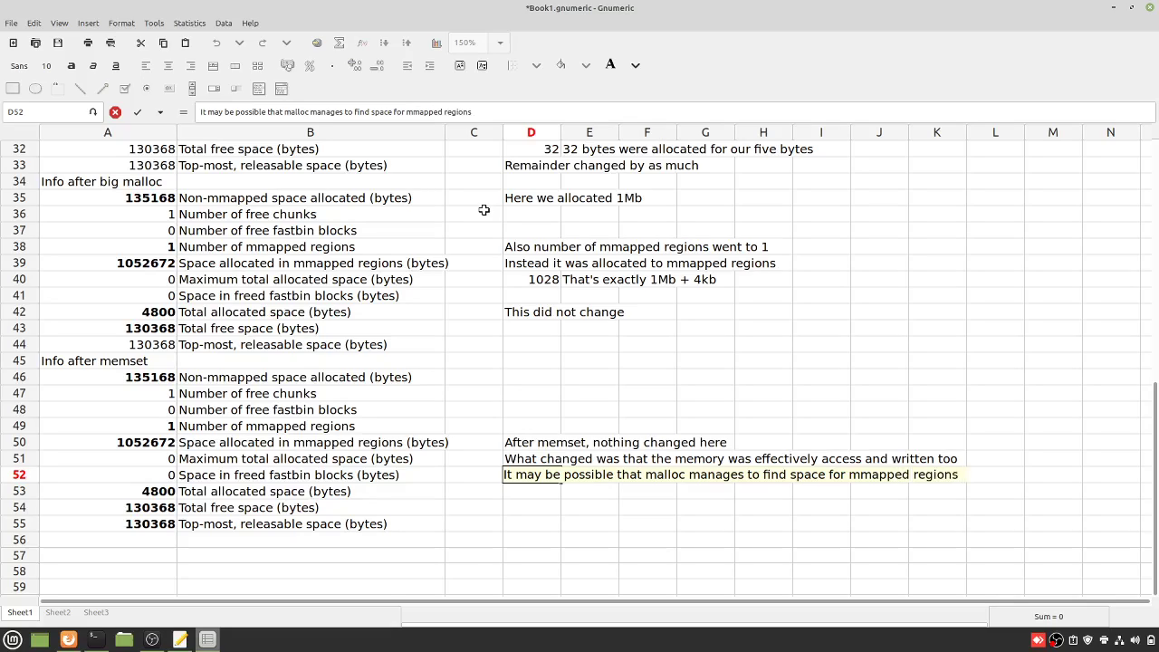
pyautogui.write(', but later when th')
pyautogui.write('er ')
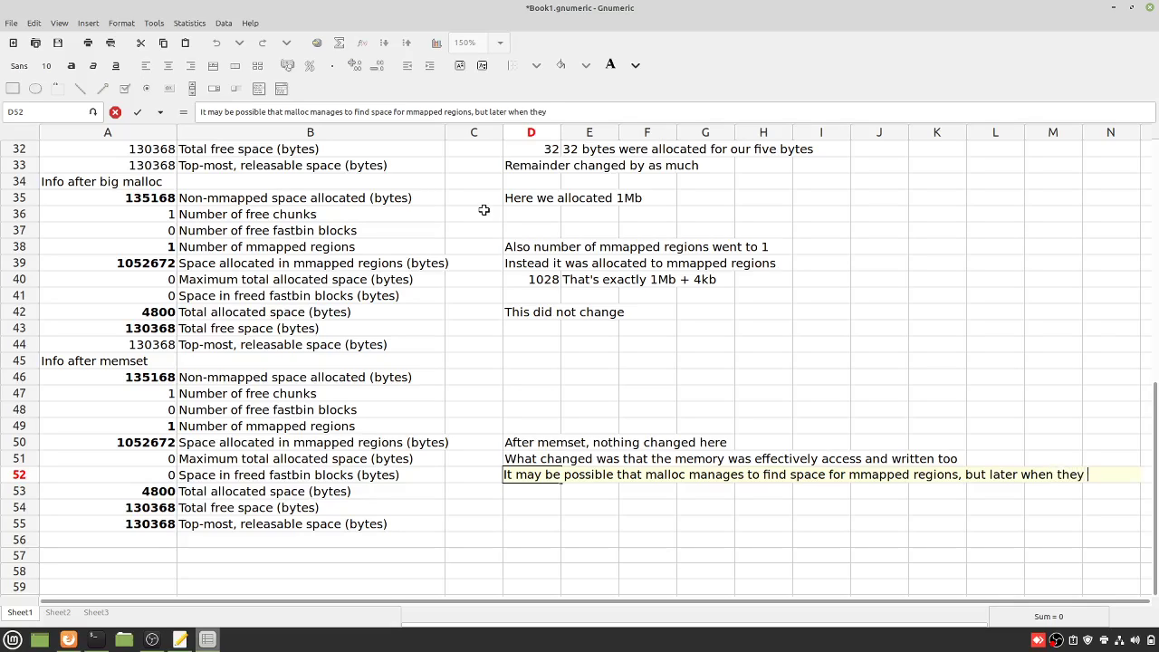
pyautogui.write('are written t')
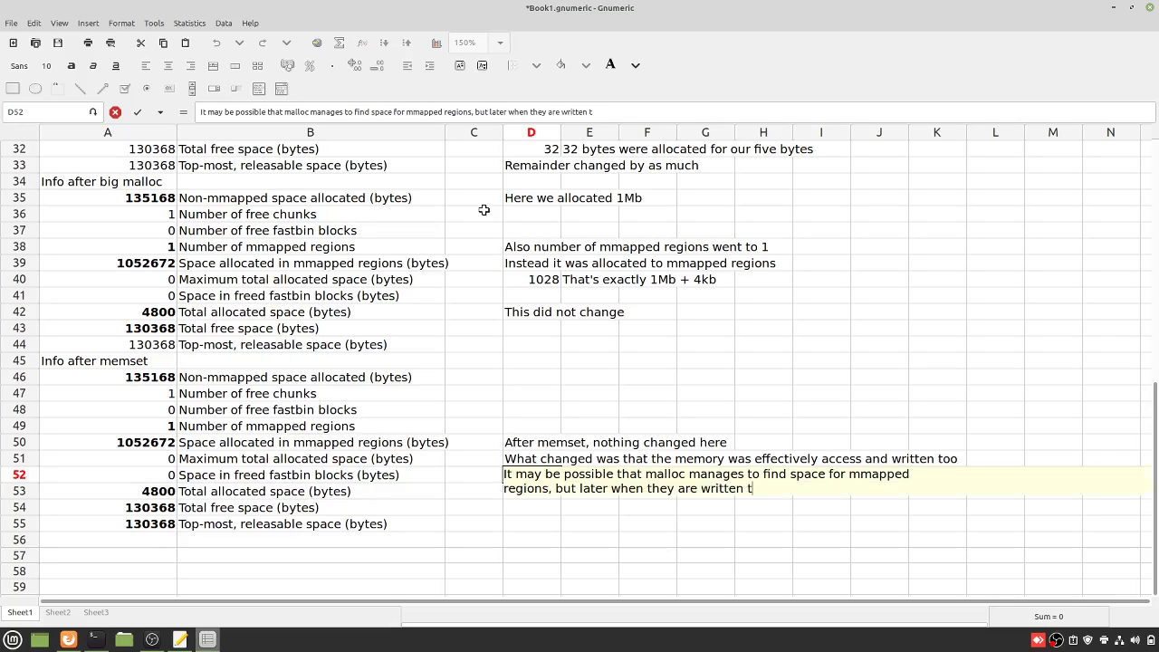
pyautogui.write('o,  it is unable to ef')
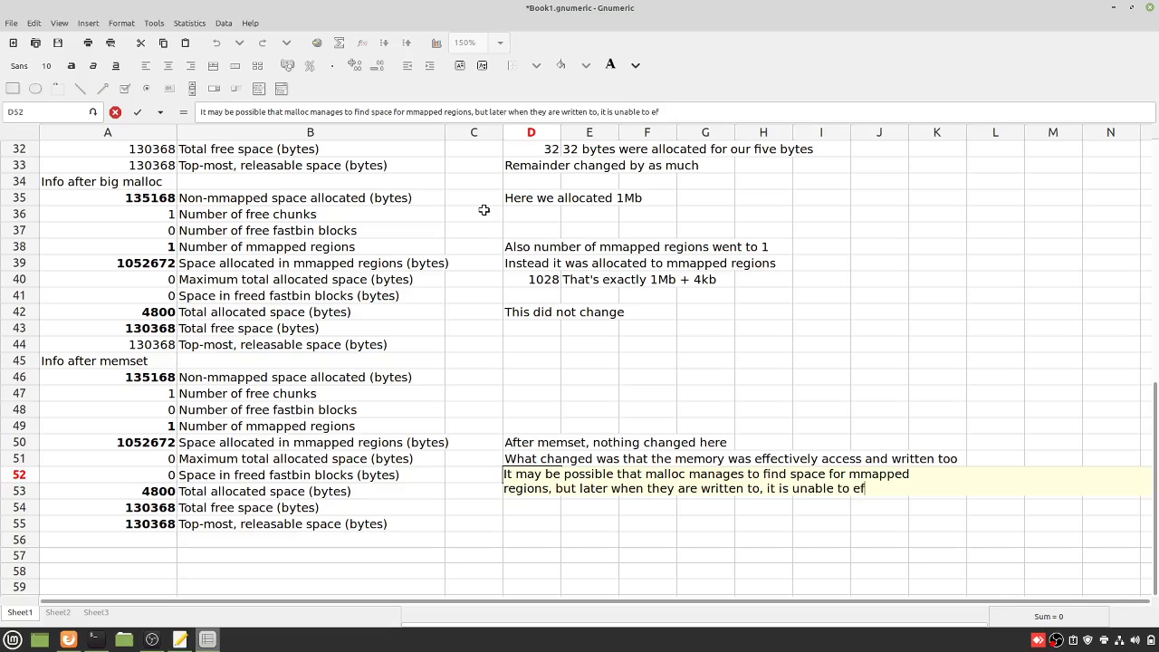
pyautogui.write('fectively alloc')
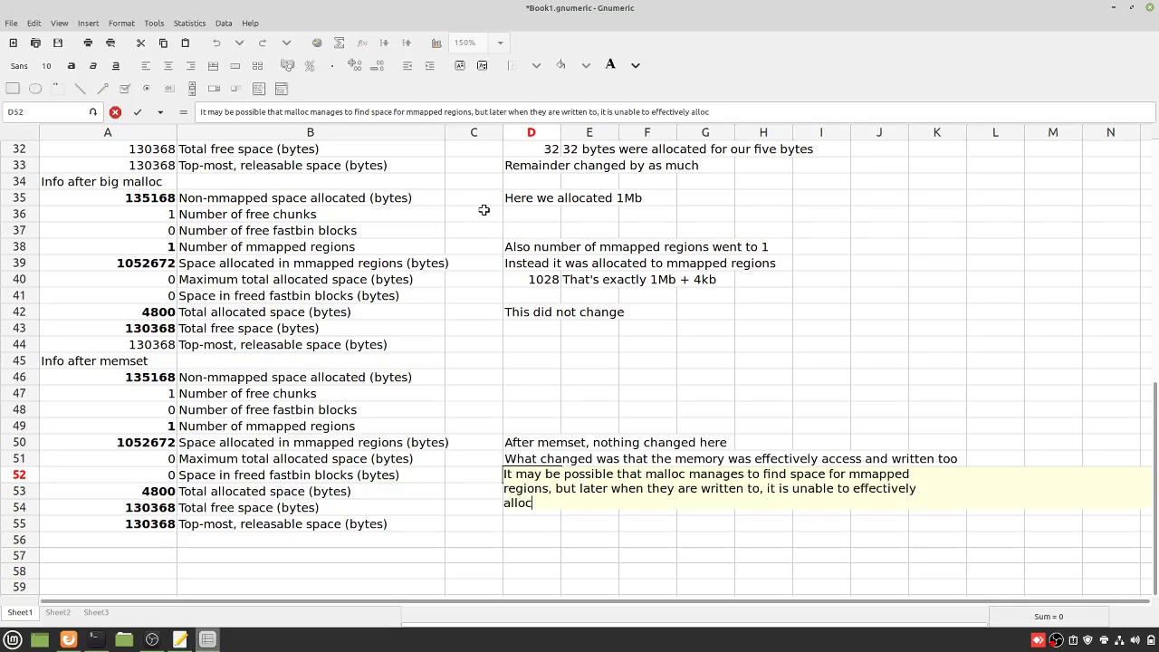
pyautogui.write('ate them')
pyautogui.press('Return')
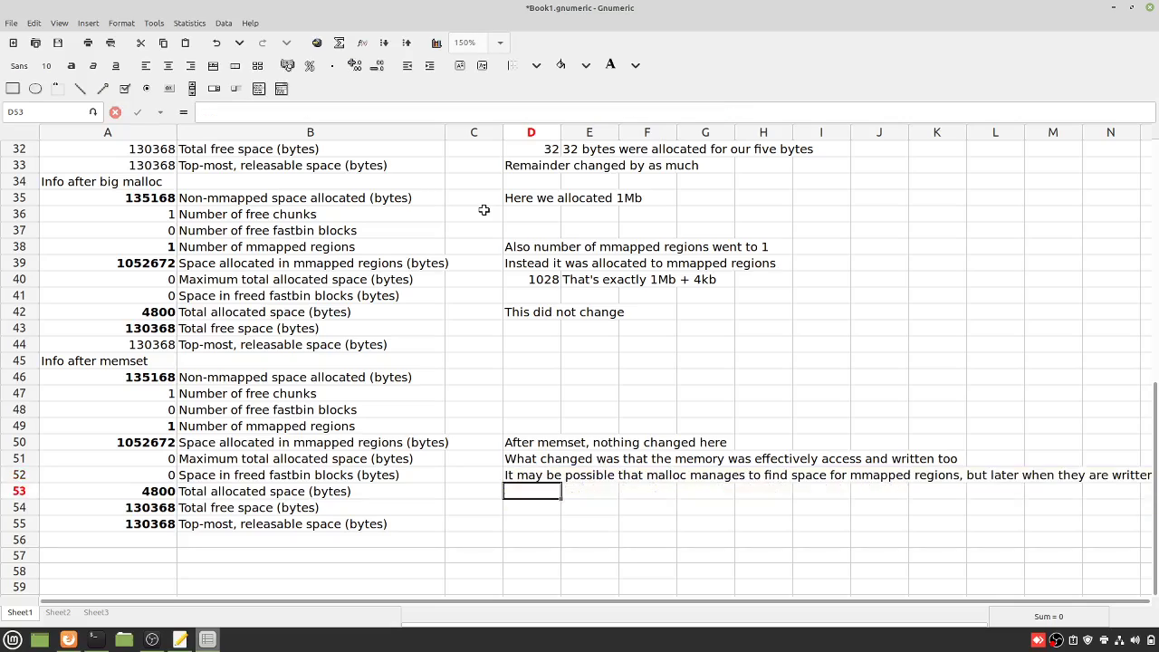
# Step: Enter the note "This is difficult to troubleshoot because it requires exhausting the available memory + swap somehow" in cell D53
pyautogui.write('This is diffi')
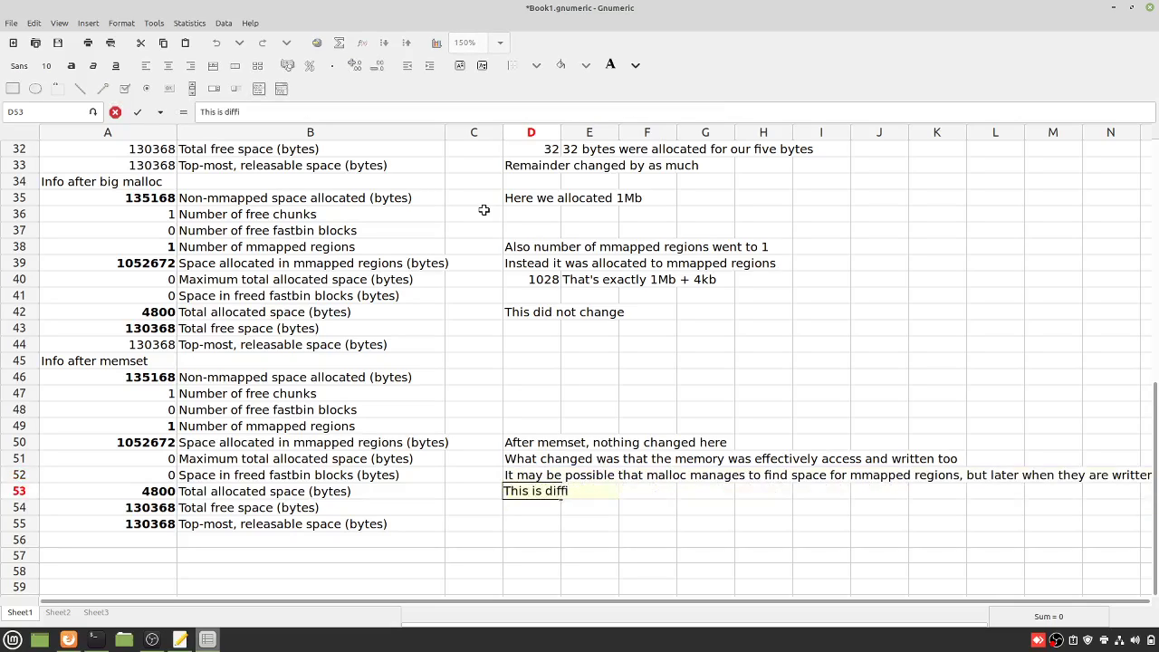
pyautogui.write('cult to trouble ')
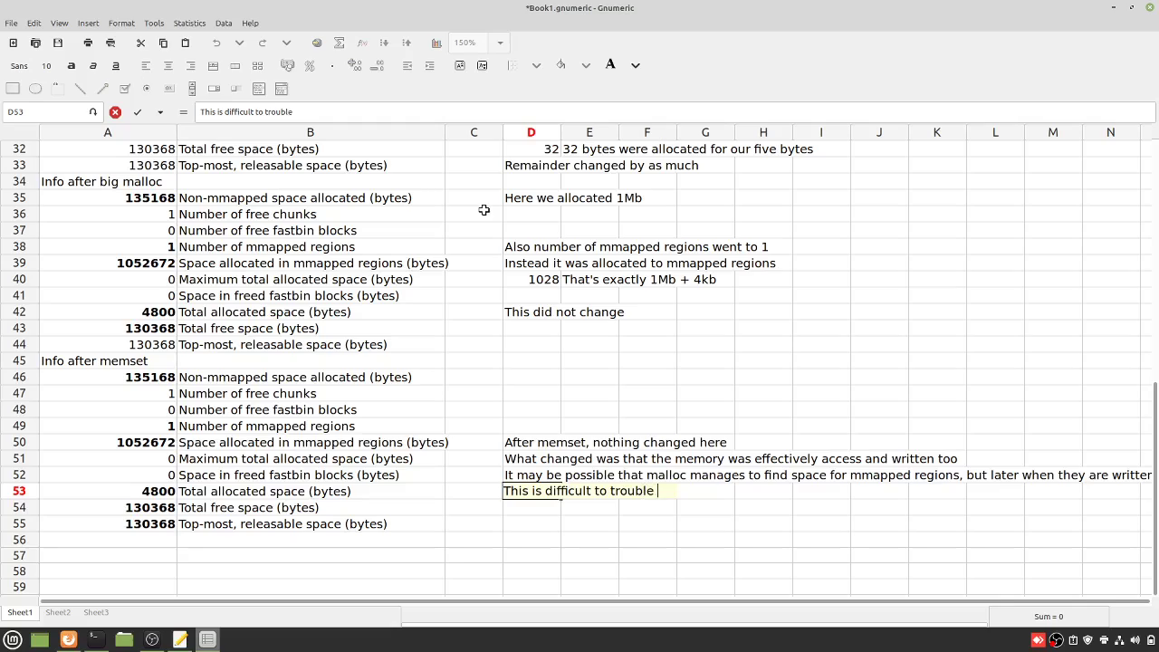
pyautogui.write('shoot because ')
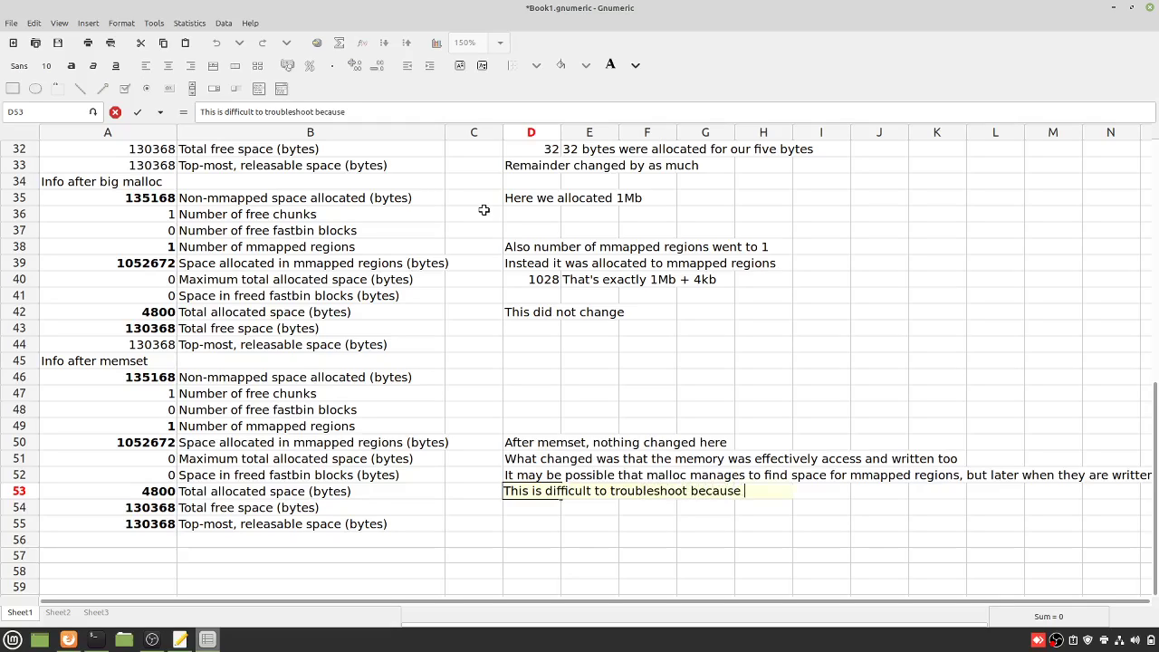
pyautogui.write('it requires exhaustin')
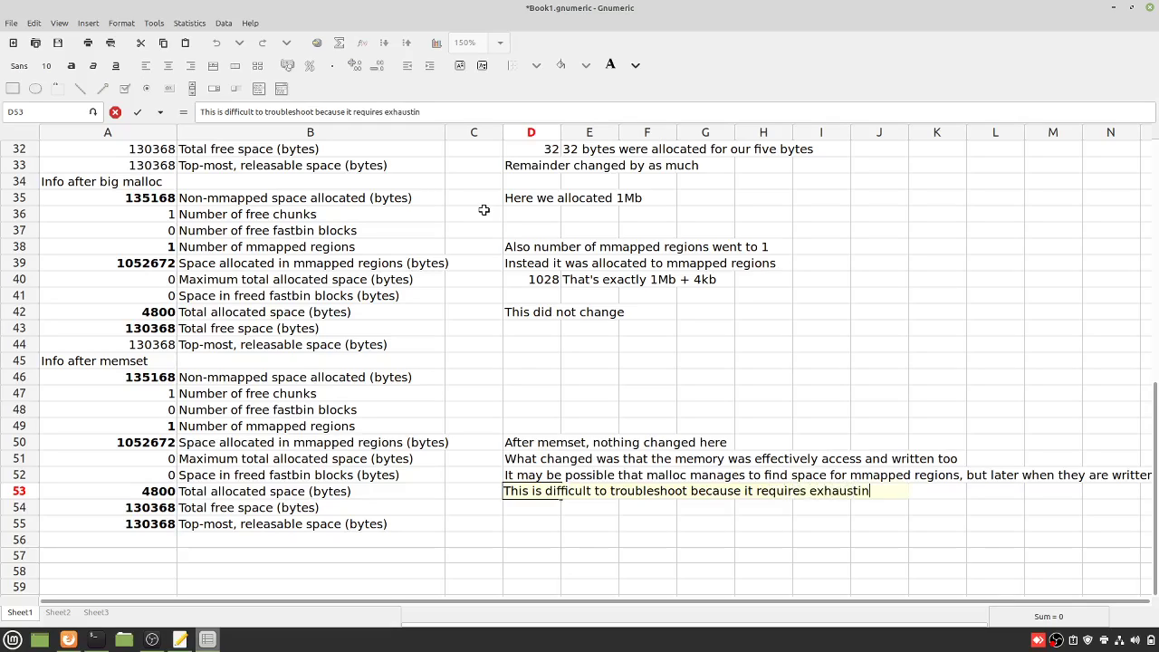
pyautogui.write('g the availalb')
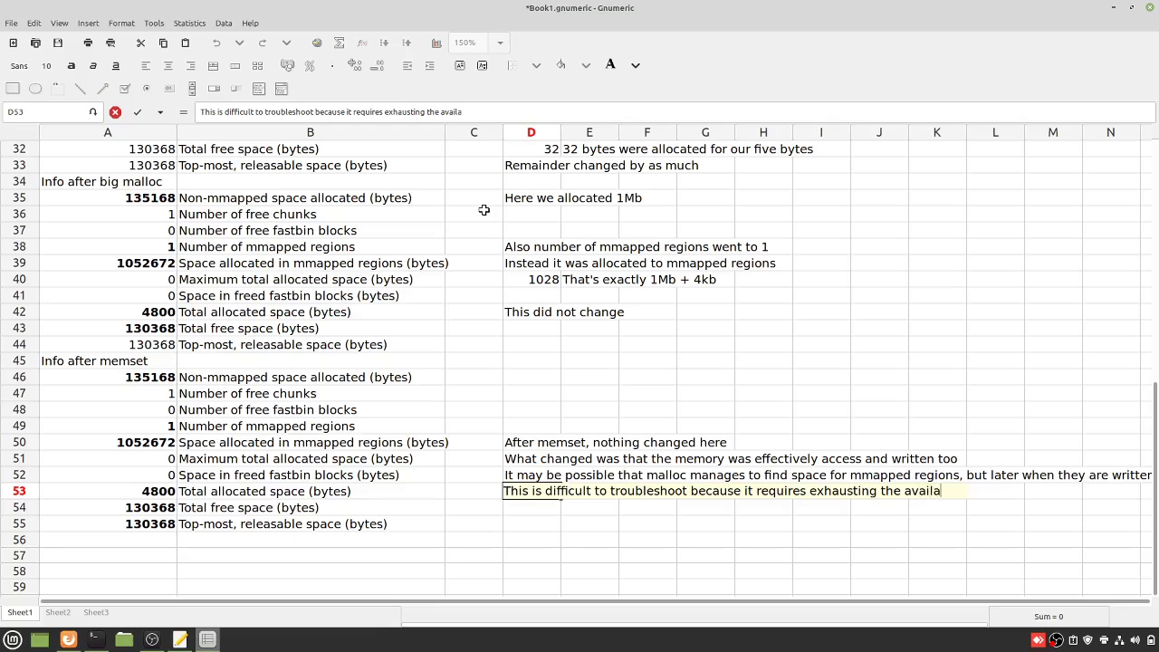
pyautogui.press('BackSpace')
pyautogui.press('BackSpace')
pyautogui.write('ble memo')
pyautogui.press('BackSpace')
pyautogui.press('BackSpace')
pyautogui.press('BackSpace')
pyautogui.write('emory + sw')
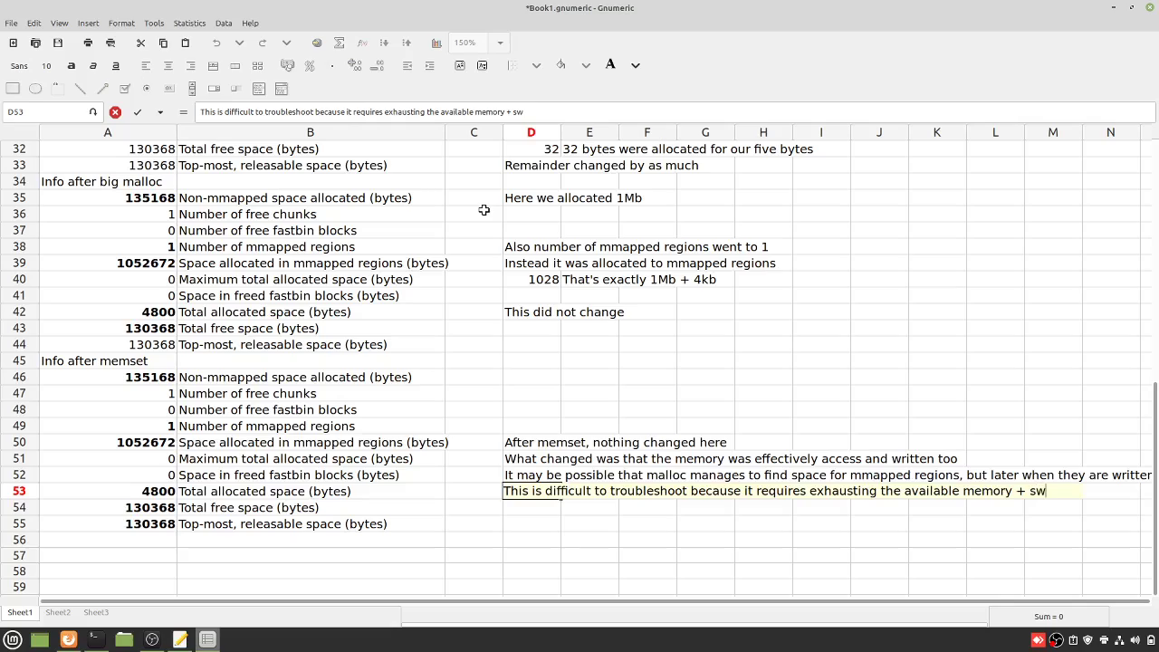
pyautogui.write('ap somehow')
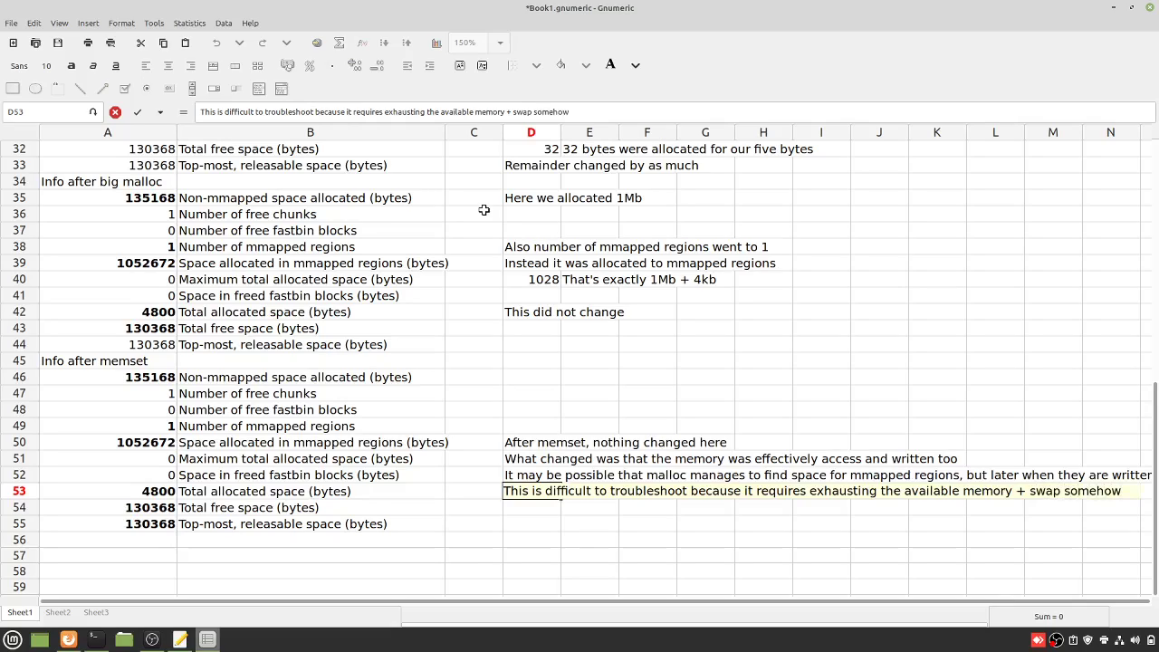
pyautogui.press('Return')
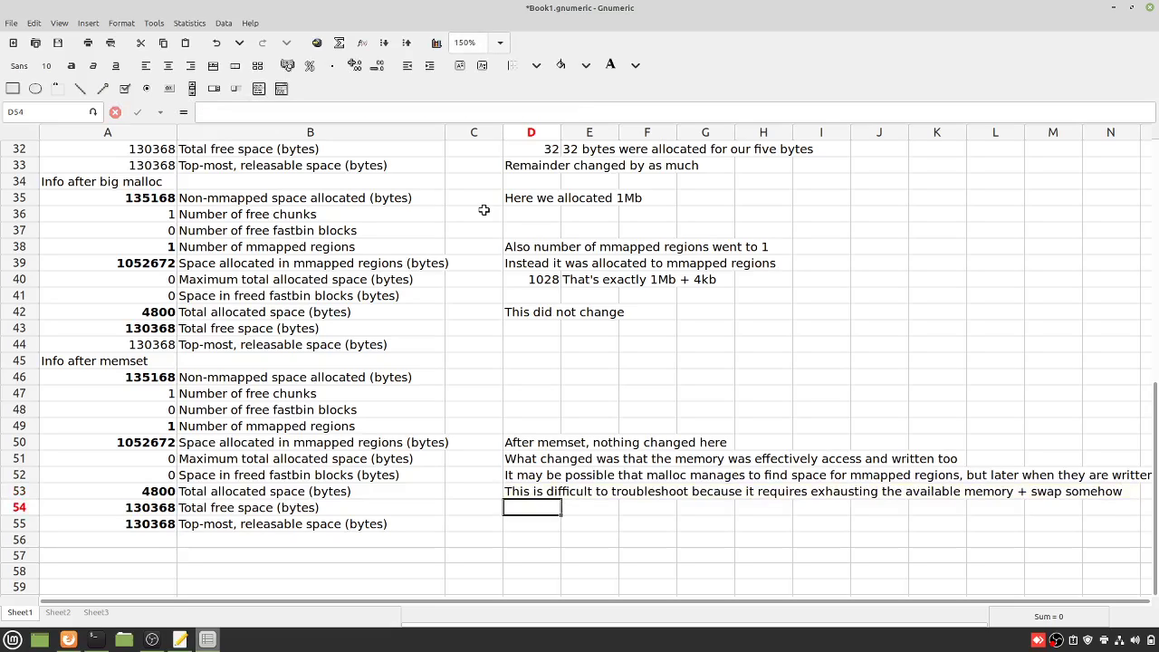
# Step: Enter the note "If you know how to do that, feel free to comment" in cell D54
pyautogui.press('F2')
pyautogui.write('If ')
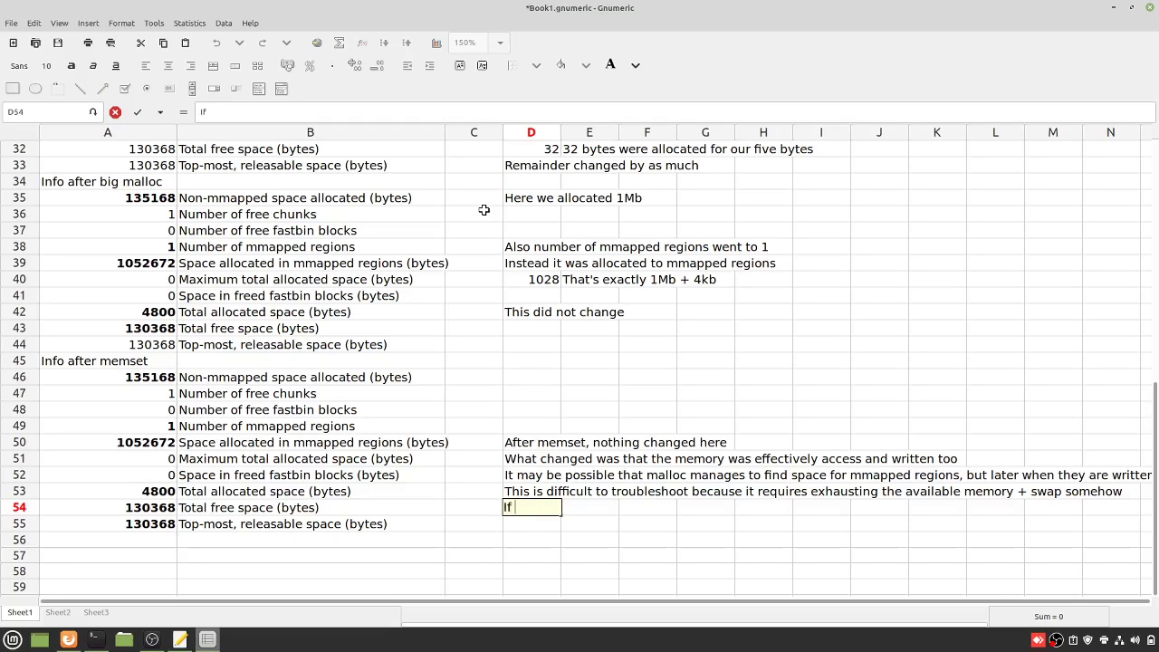
pyautogui.write('you know how to do')
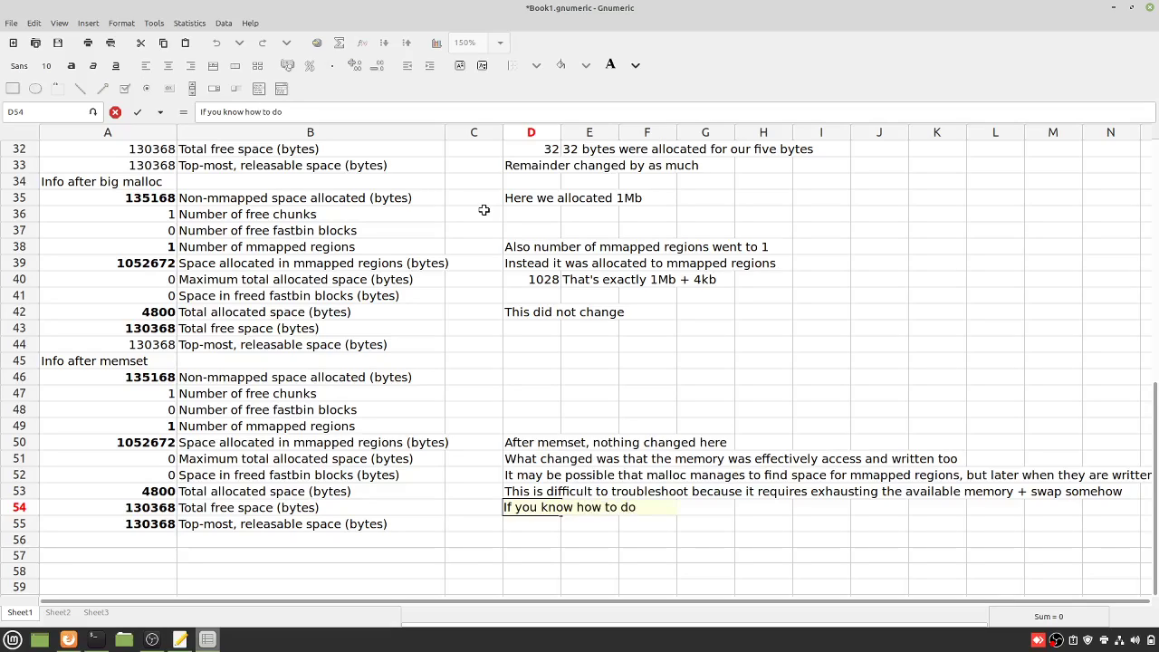
pyautogui.write(' that, feel free to com')
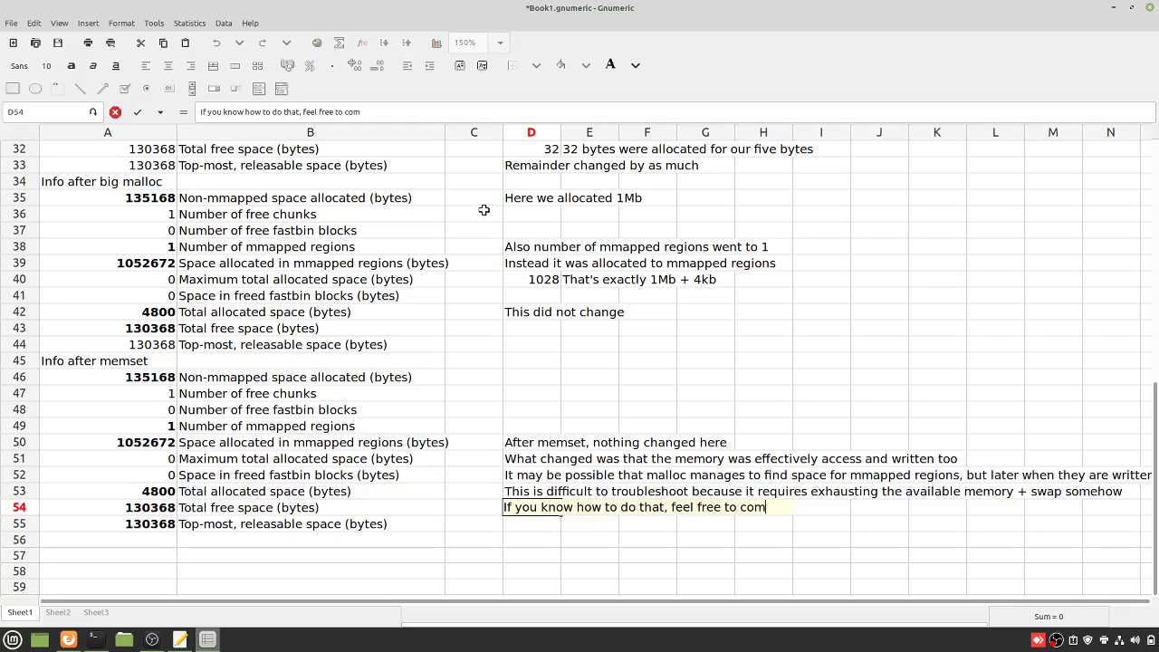
pyautogui.write('ment')
pyautogui.press('Return')
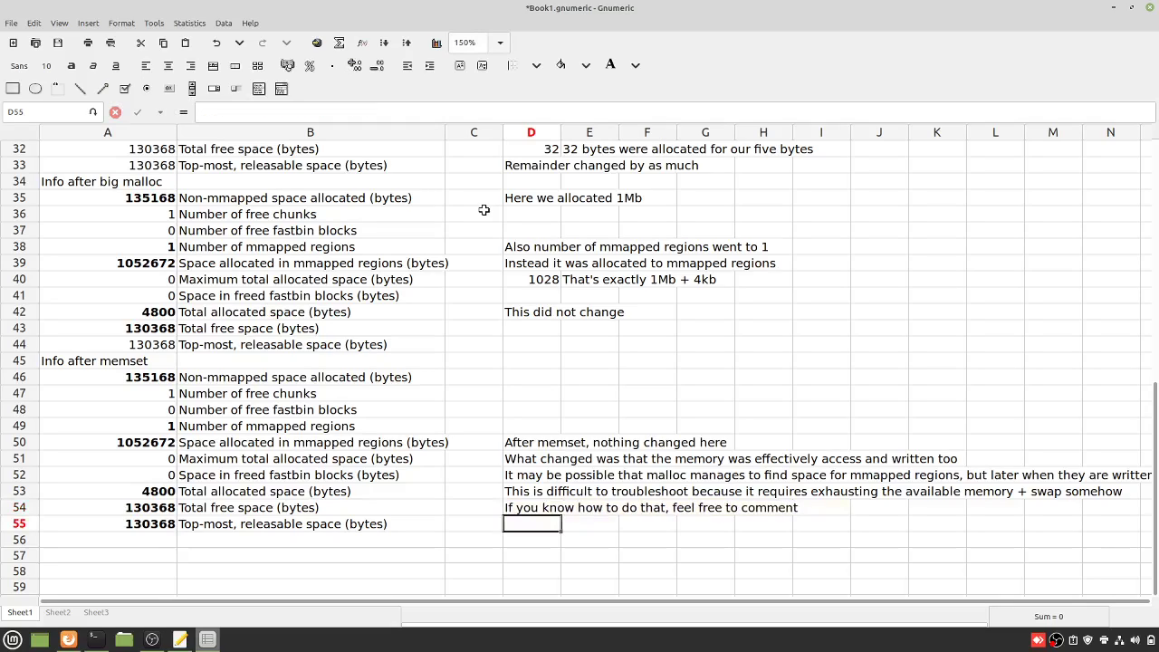
# Step: Close the Book1.gnumeric workbook, discarding its changes, and close the results file in gedit
pyautogui.hotkey('ctrl', 'w')
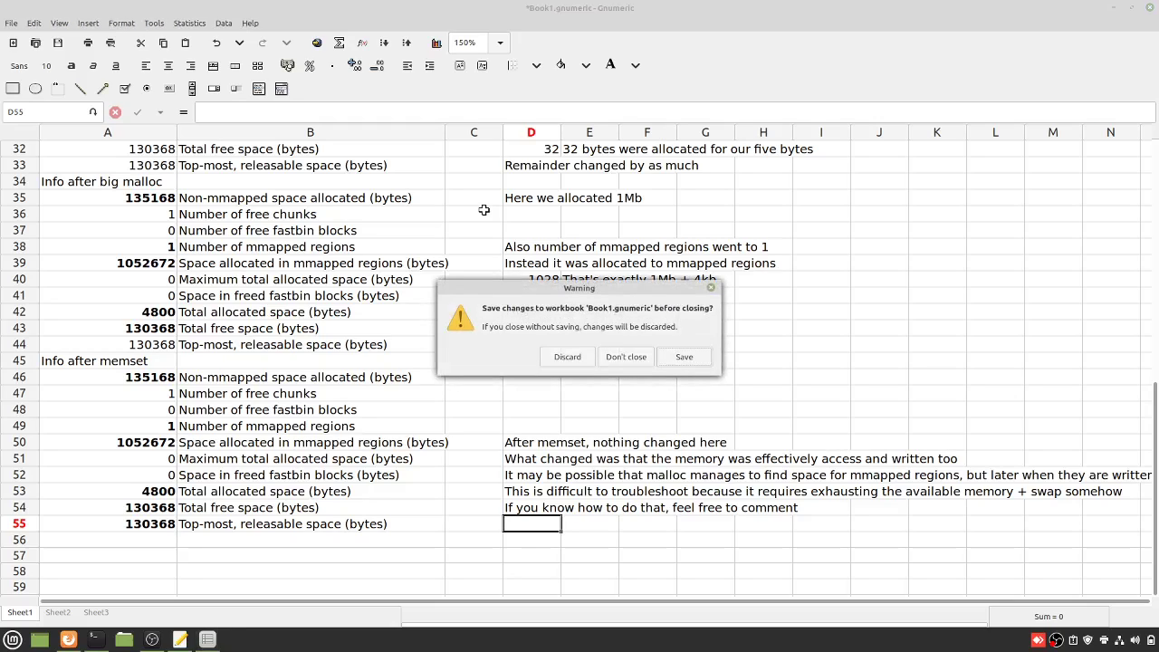
pyautogui.click(626, 356)
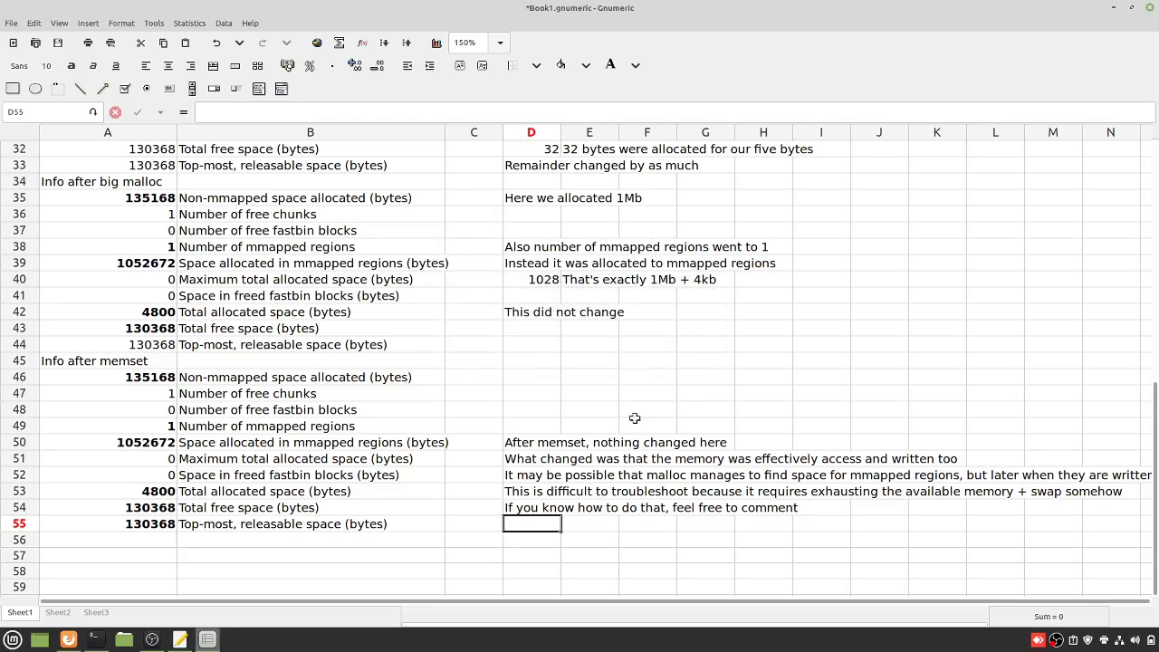
pyautogui.hotkey('ctrl', 'w')
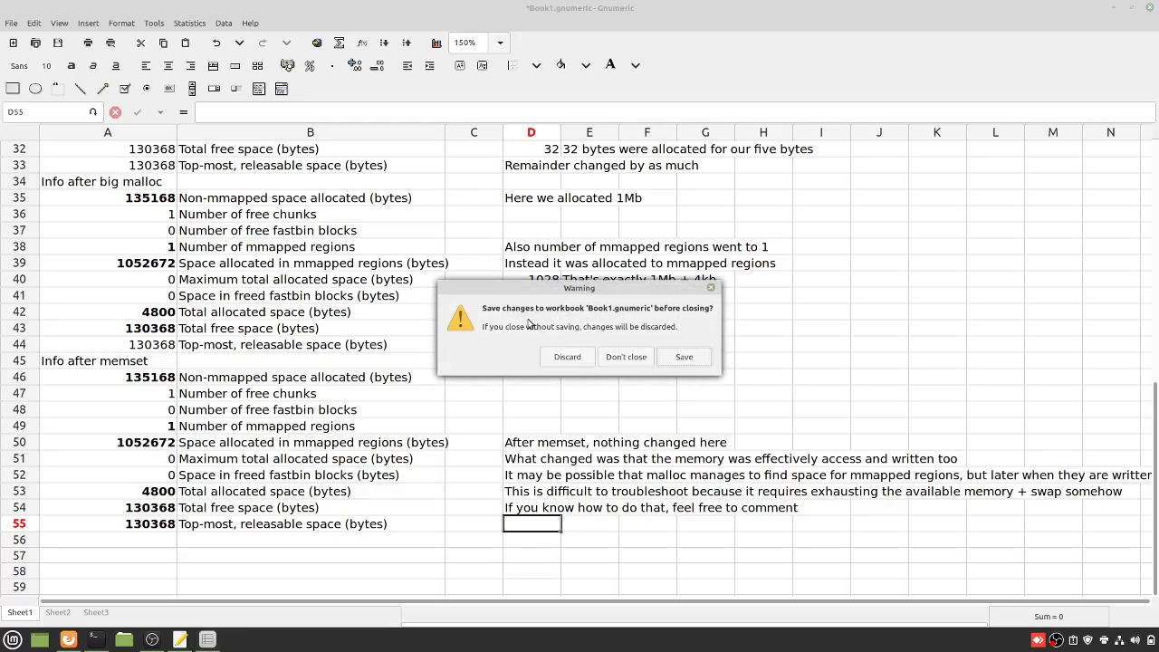
pyautogui.click(563, 354)
pyautogui.hotkey('ctrl', 'w')
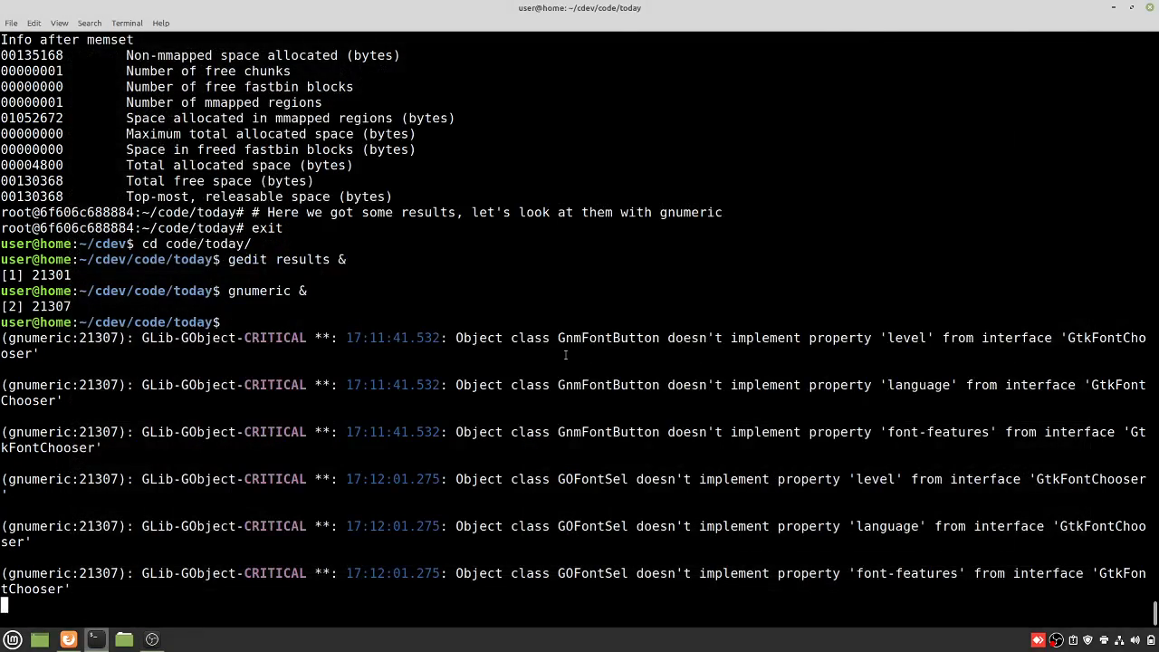
# Step: Clear the terminal and enter the comment "# That's all for this video" at the prompt
pyautogui.hotkey('ctrl', 'l')
pyautogui.write("# That's all ")
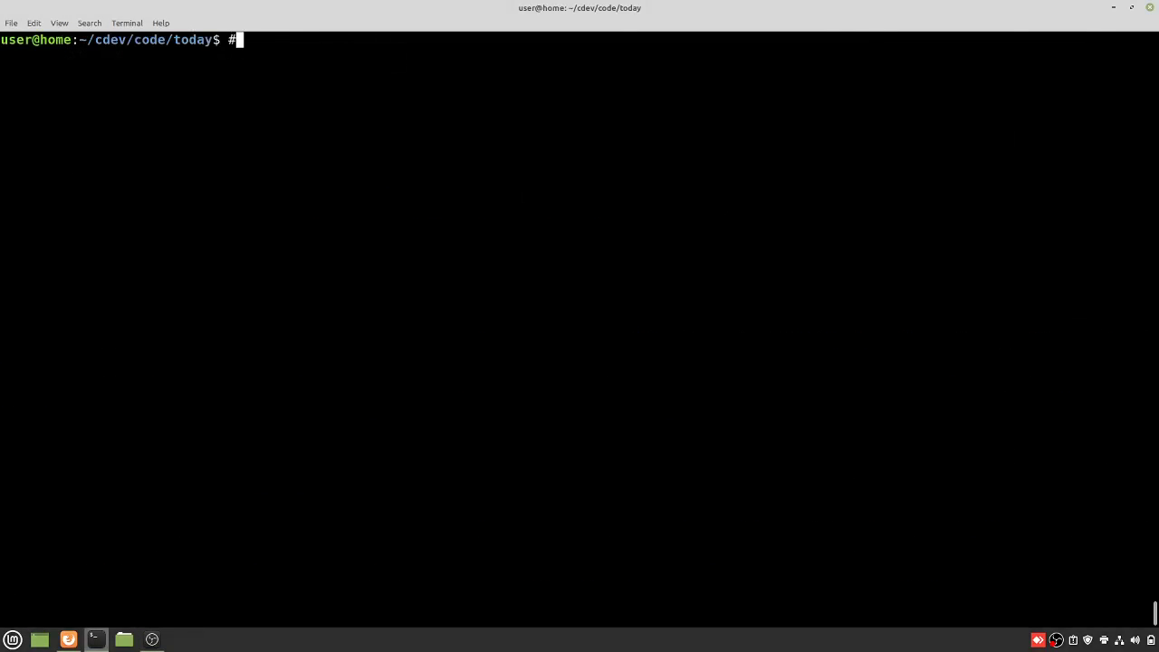
pyautogui.write('for this video')
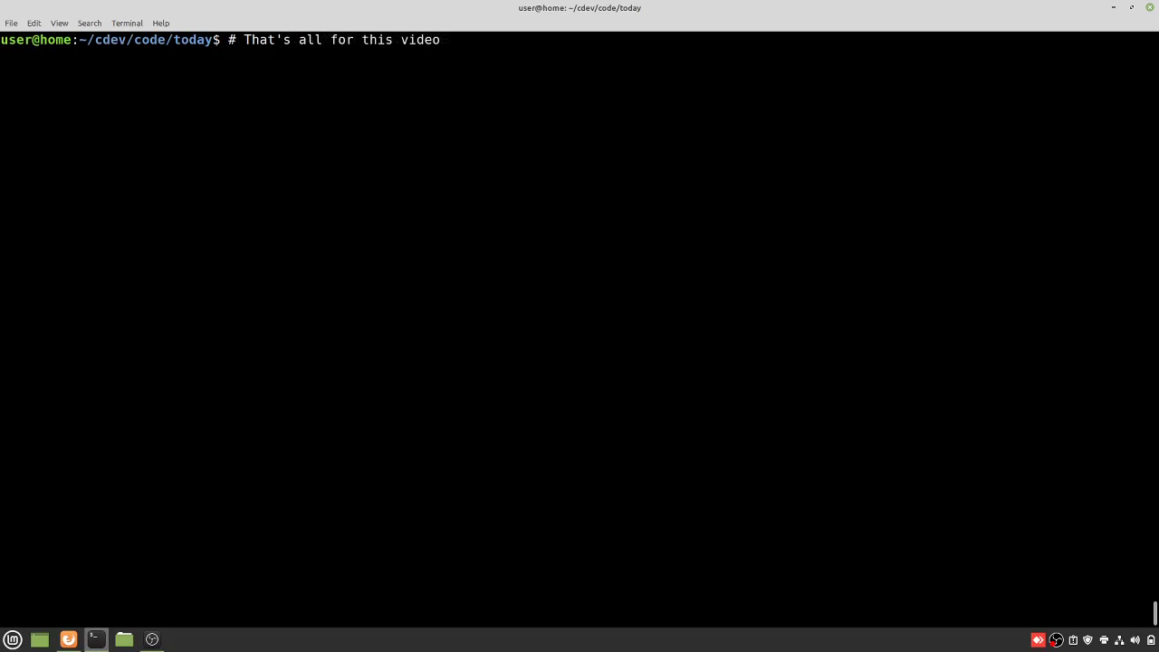
pyautogui.press('Return')
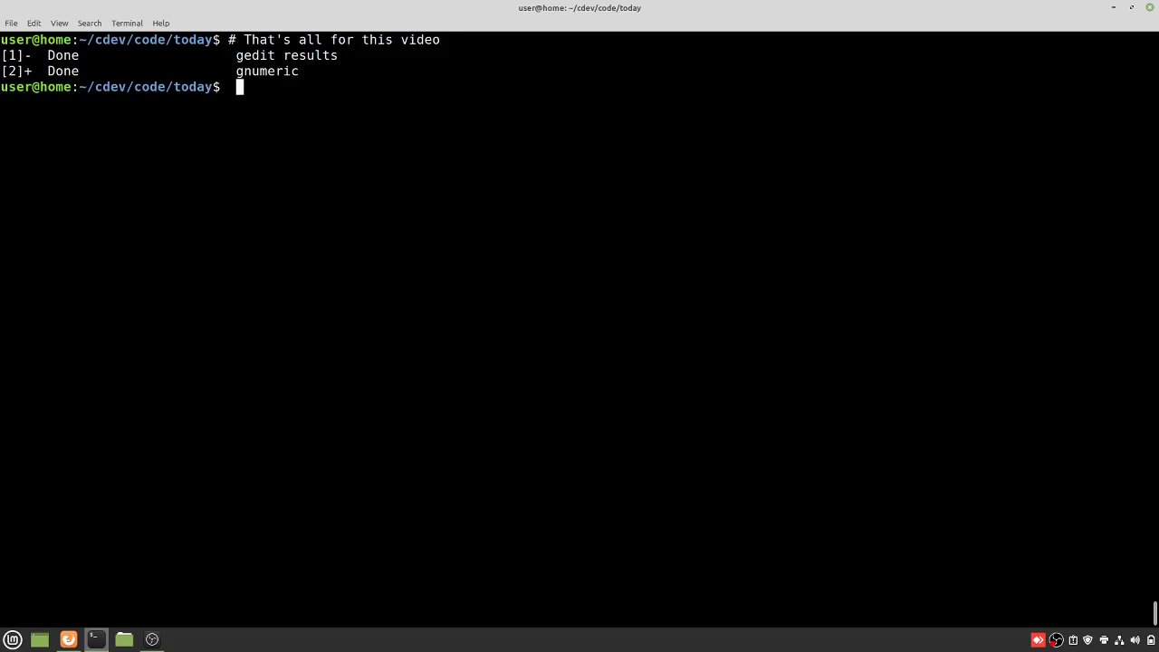
# Step: Enter the comment "# I hope you find it interesting and I'll see you in another one", and clear the terminal screen
pyautogui.write('# I hope you find it interesting')
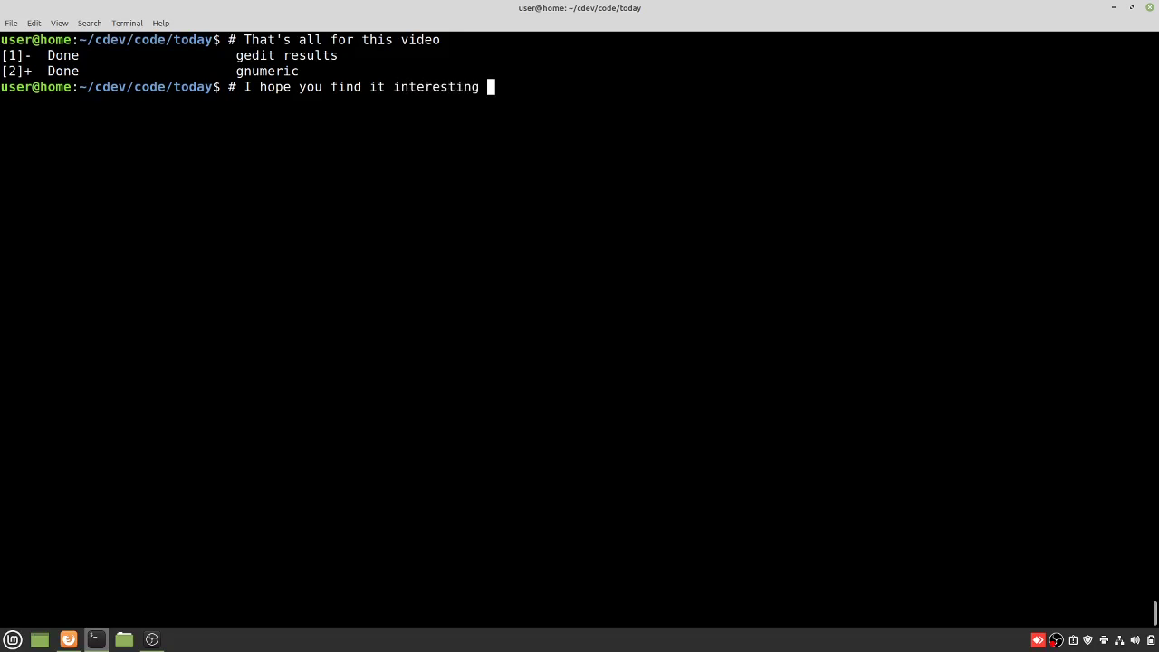
pyautogui.write("and I'll see you in another one")
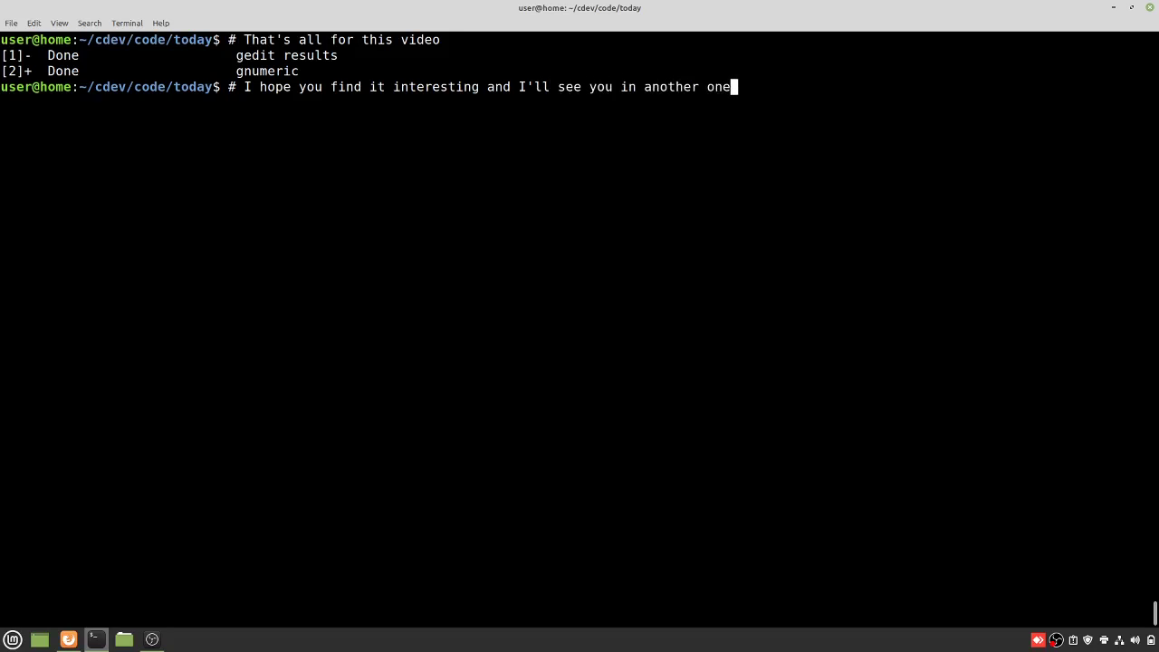
pyautogui.press('Return')
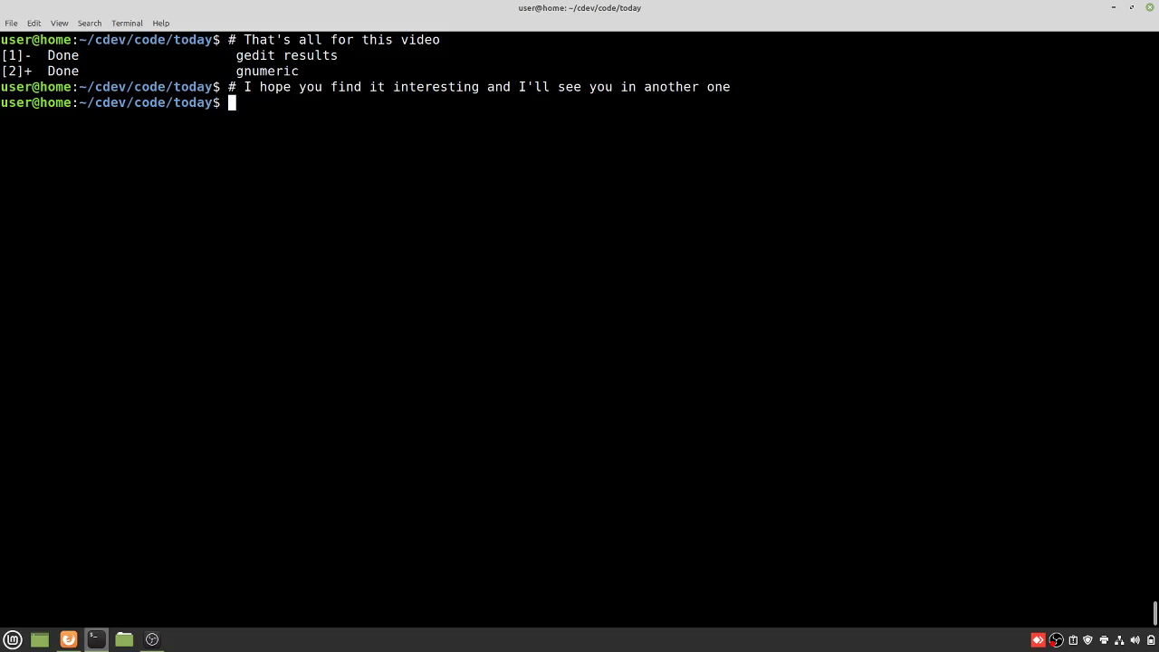
pyautogui.hotkey('ctrl', 'l')
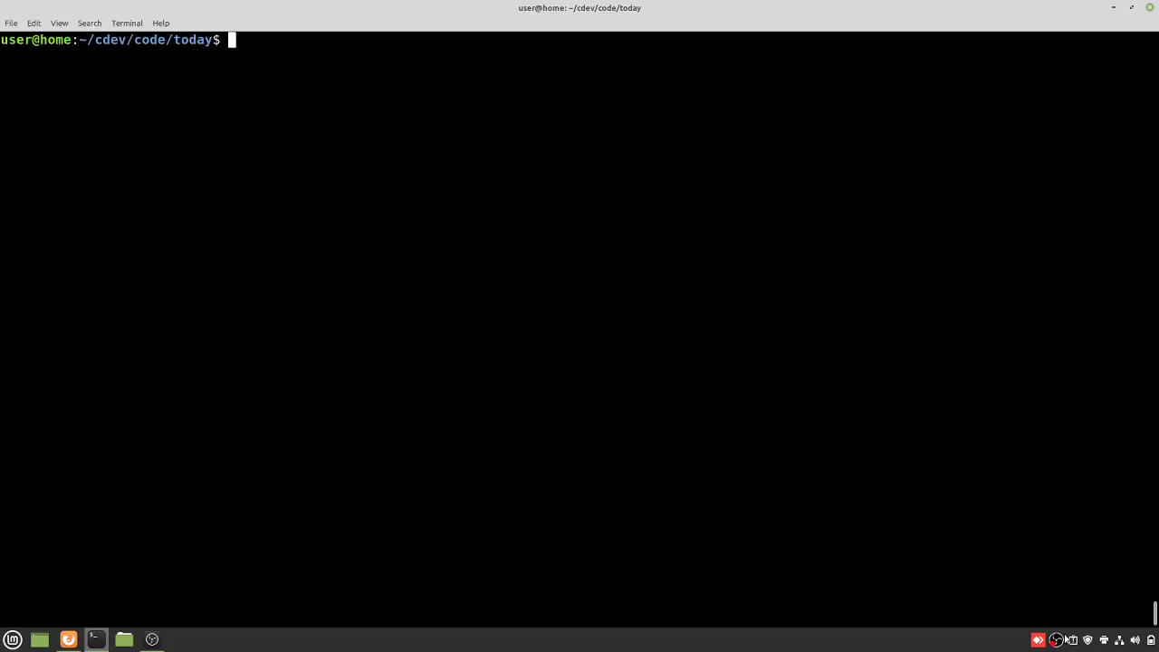